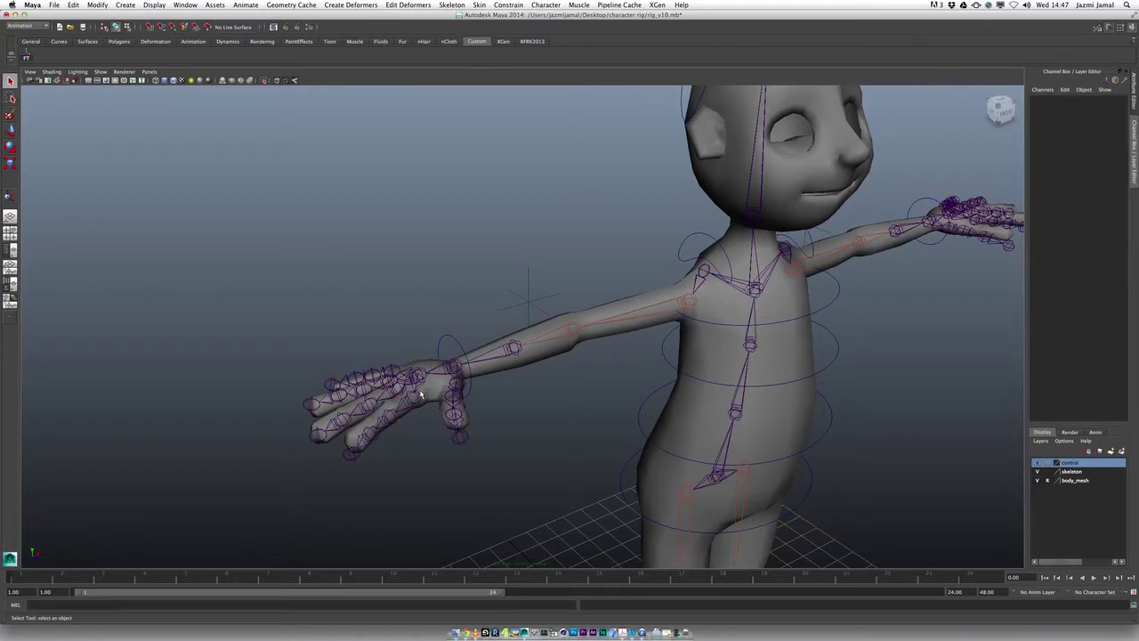
- Select the right wrist control and examine its existing finger curl attributes and the hand it drives
left_click(461, 350)
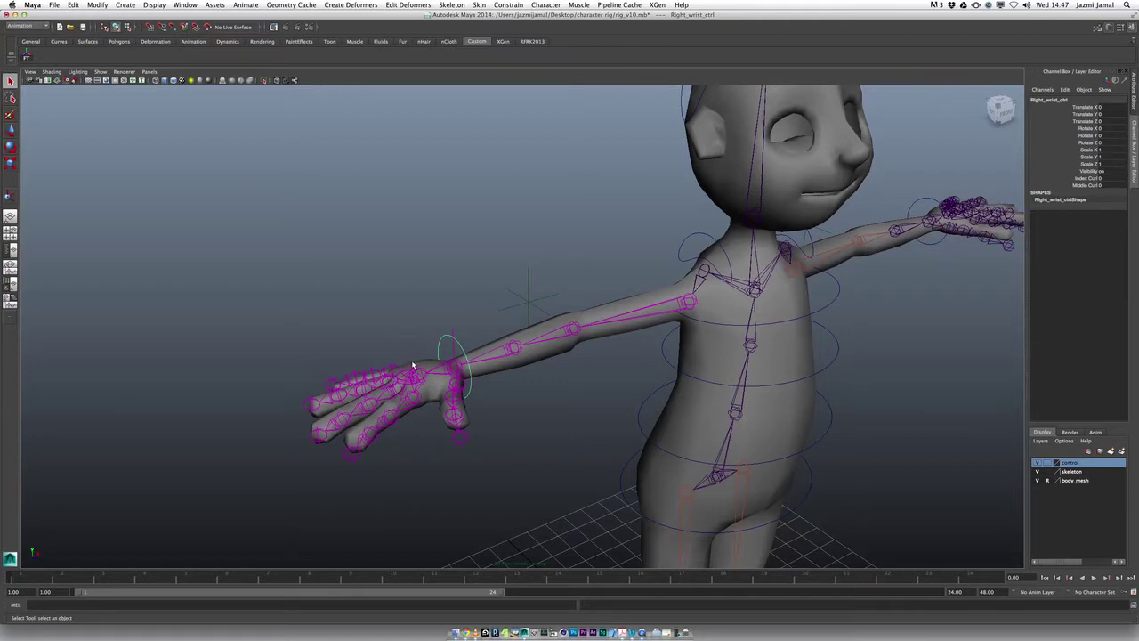
middle_click_drag(438, 337, 443, 300, "alt")
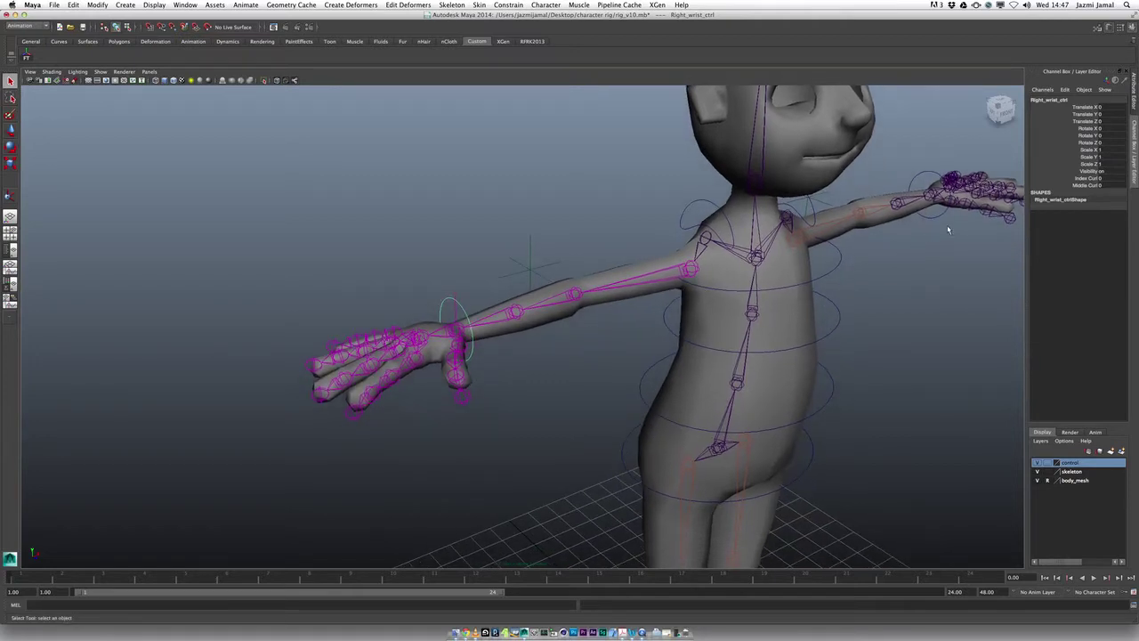
left_click(1063, 90)
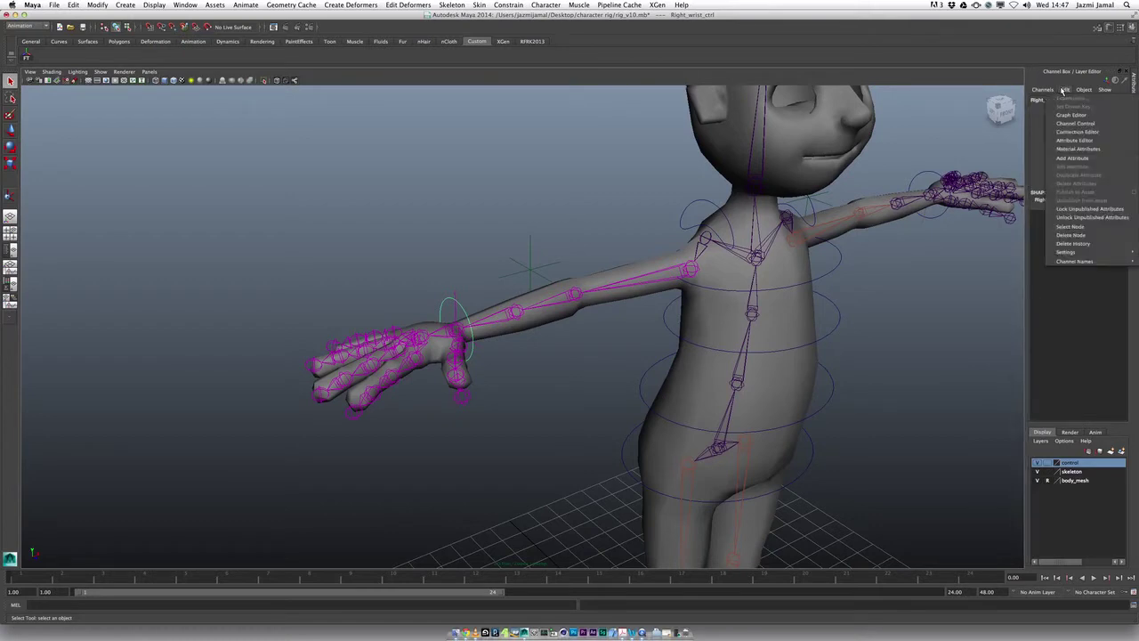
left_click(969, 134)
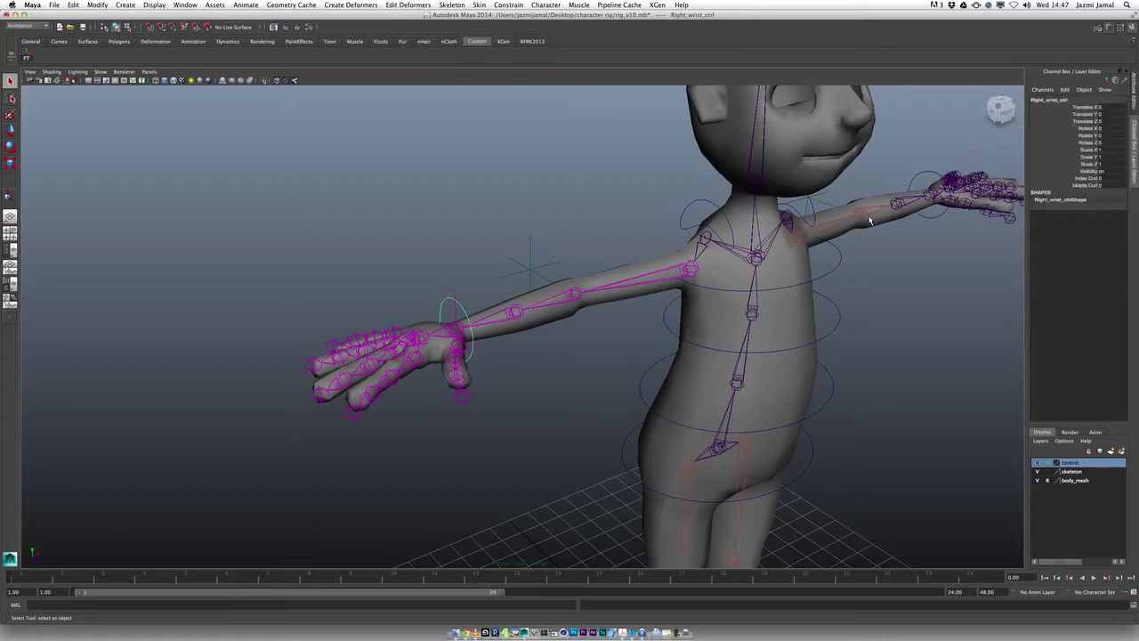
left_click_drag(391, 332, 456, 306, "alt")
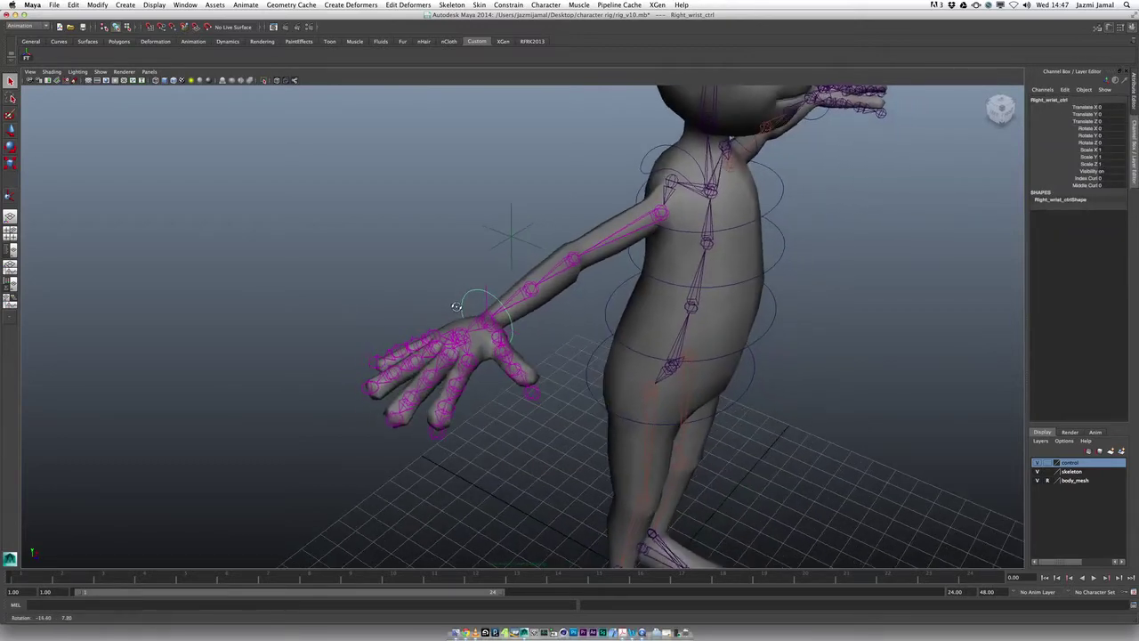
right_click_drag(455, 307, 495, 365, "alt")
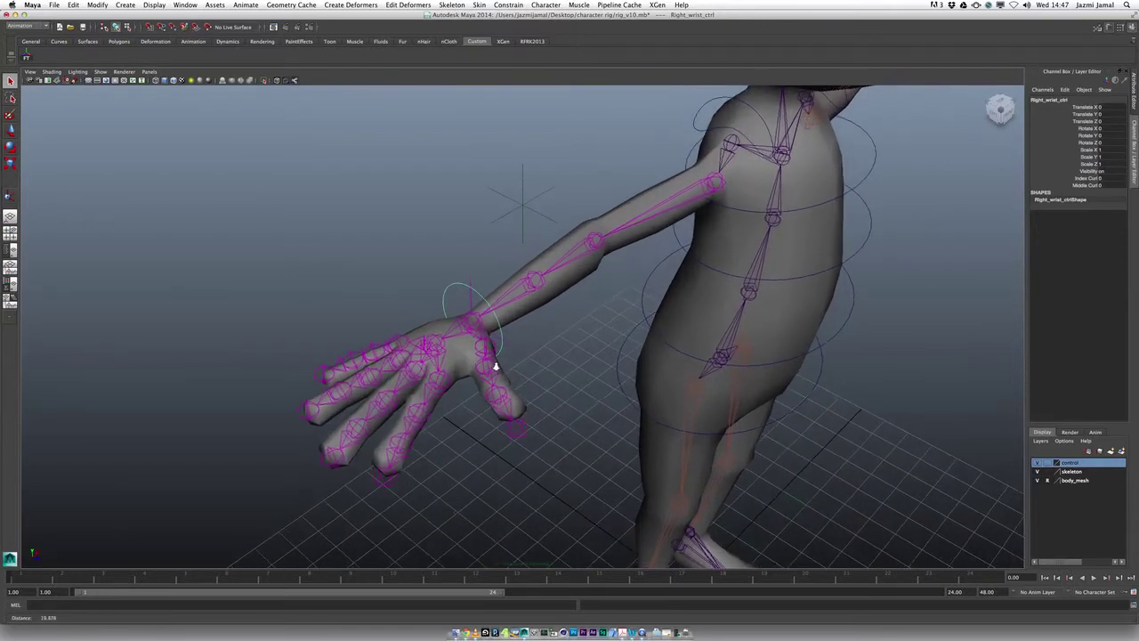
left_click_drag(496, 365, 820, 274, "alt")
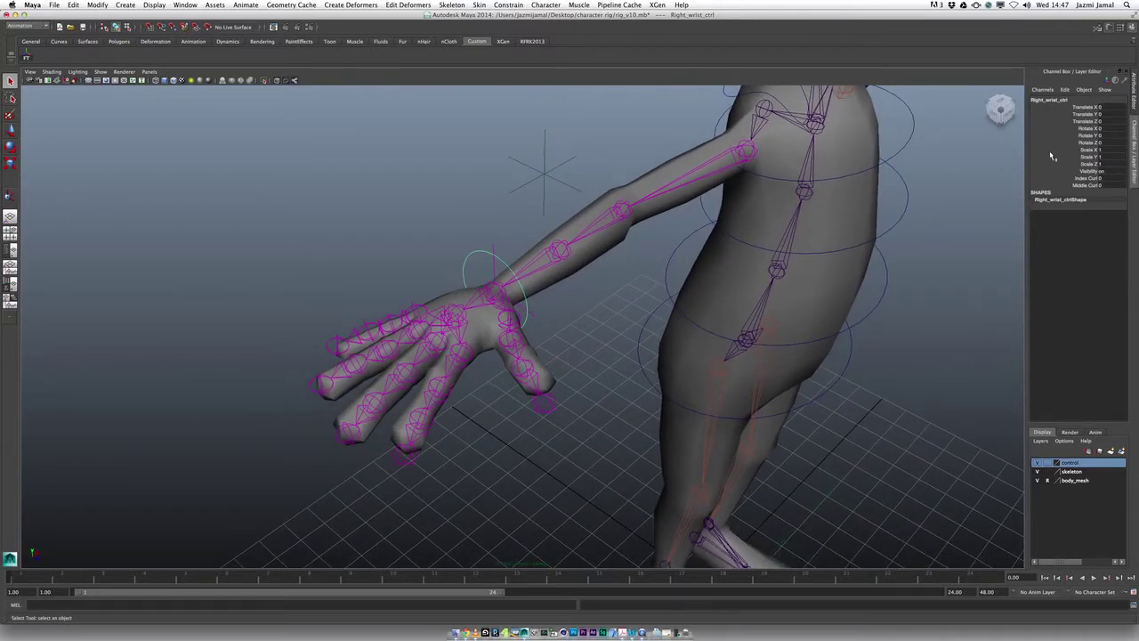
left_click(476, 255)
left_click(478, 255)
- Try out the Index Curl attribute on the left wrist control, and undo the change
left_click_drag(884, 185, 623, 232, "alt")
left_click(851, 326)
left_click_drag(851, 326, 676, 260, "alt")
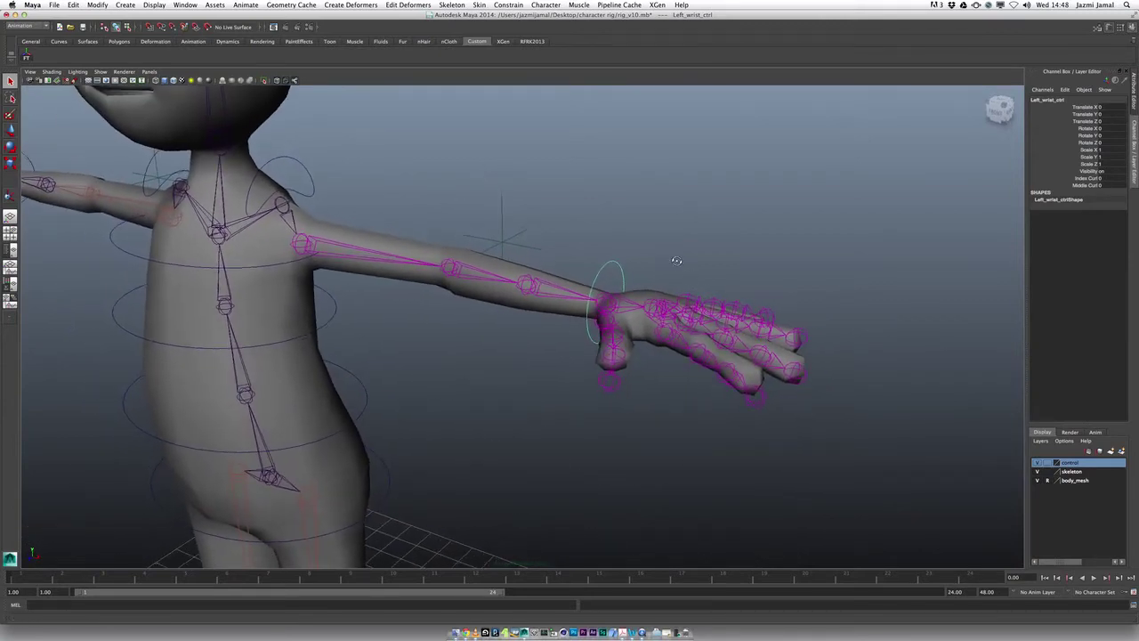
left_click(1087, 178)
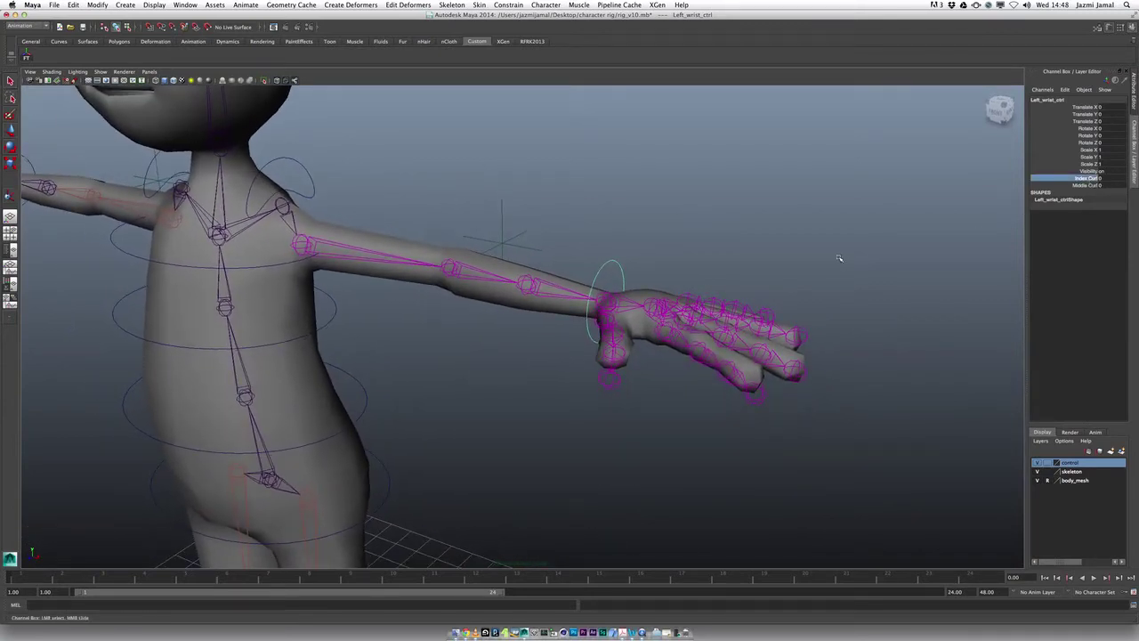
mouse_move(834, 257)
middle_mouse_down()
mouse_move(882, 276)
mouse_move(821, 258)
middle_mouse_up()
key("z")
key("z")
- Select the right wrist control and open the Add Attribute dialog for it, keeping the hand in view
left_click_drag(563, 225, 845, 253, "alt")
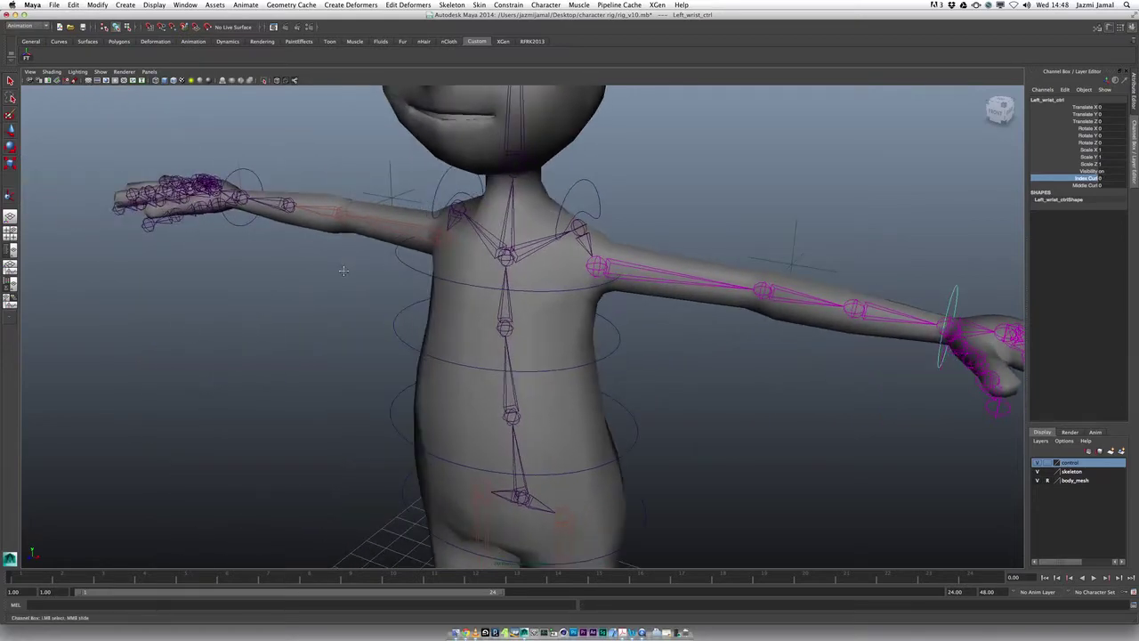
left_click_drag(343, 270, 463, 267, "alt")
right_click_drag(462, 267, 534, 294, "alt")
left_click_drag(534, 293, 561, 258, "alt")
right_click_drag(561, 258, 575, 234, "alt")
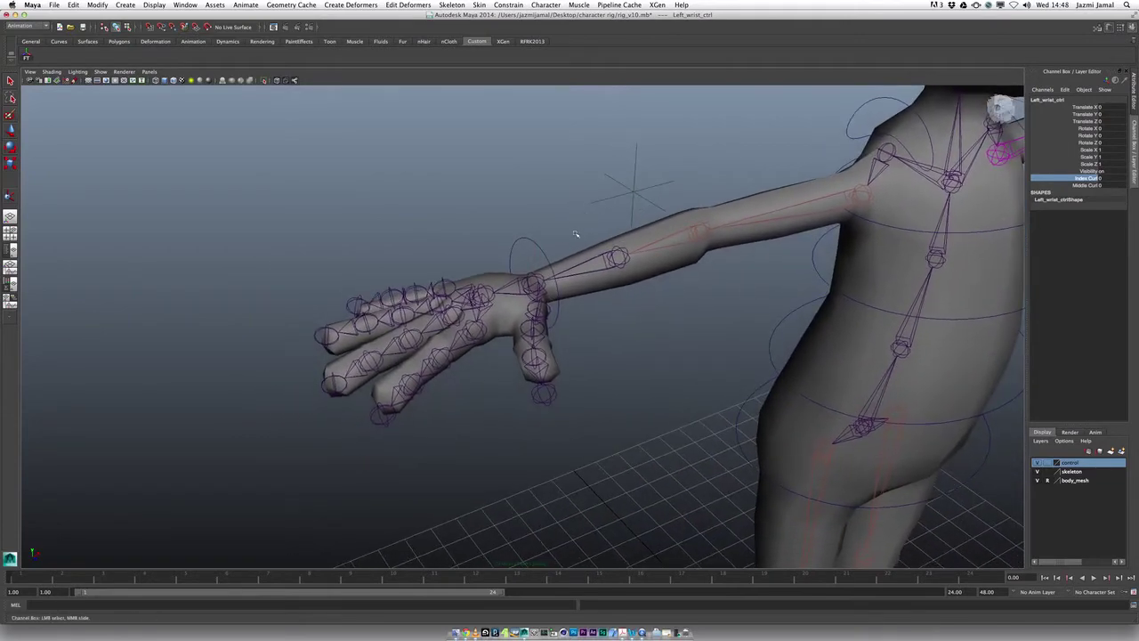
left_click(545, 257)
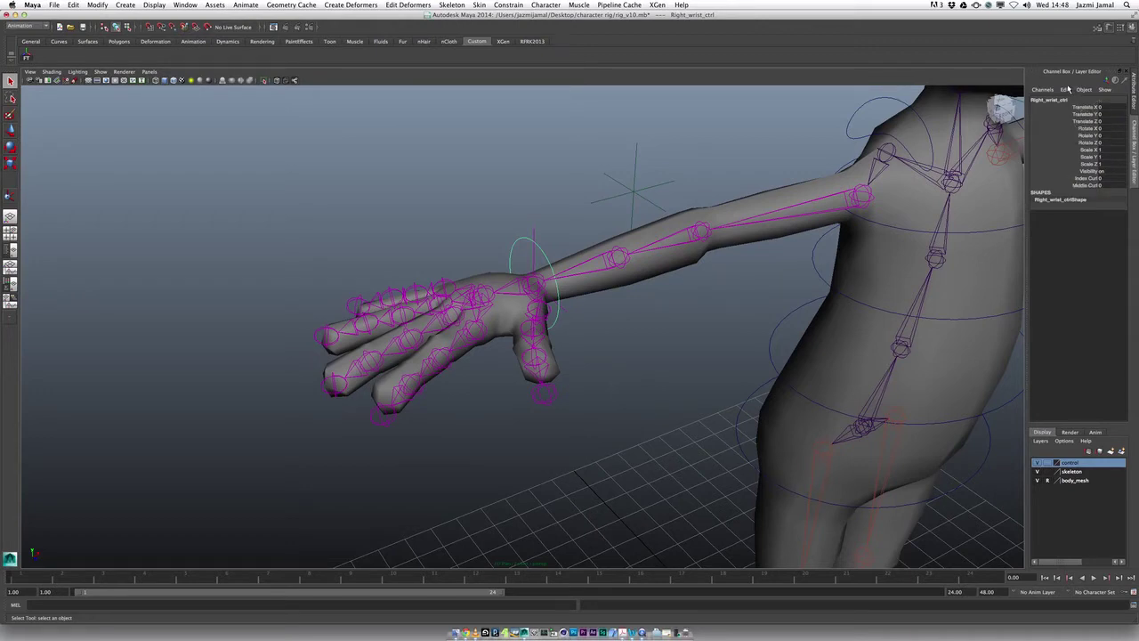
left_click(509, 247)
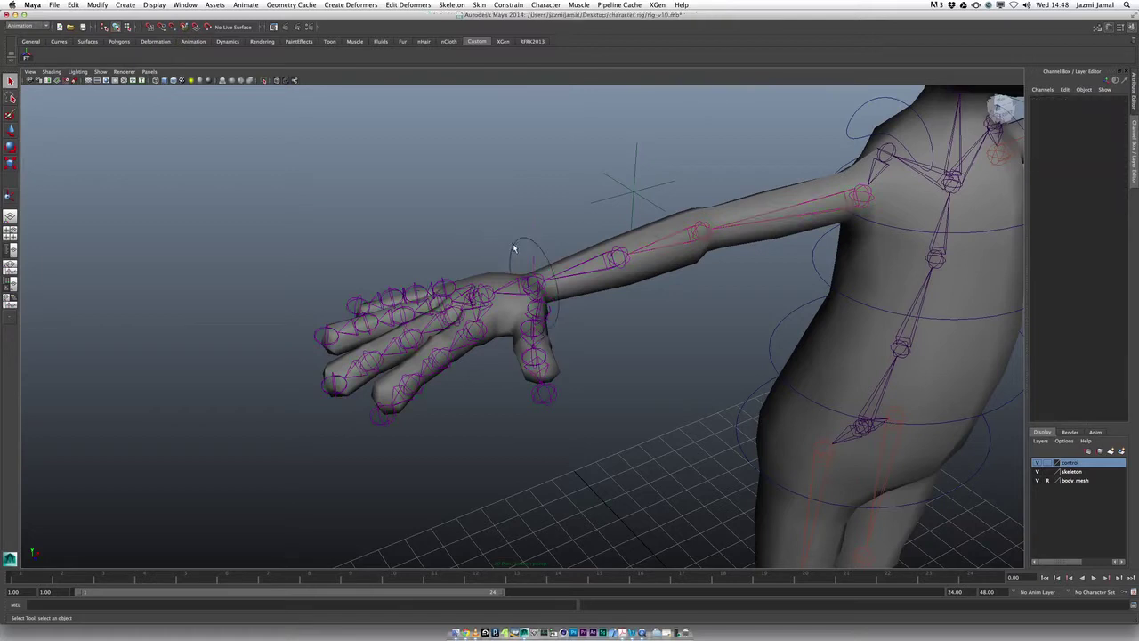
left_click(515, 249)
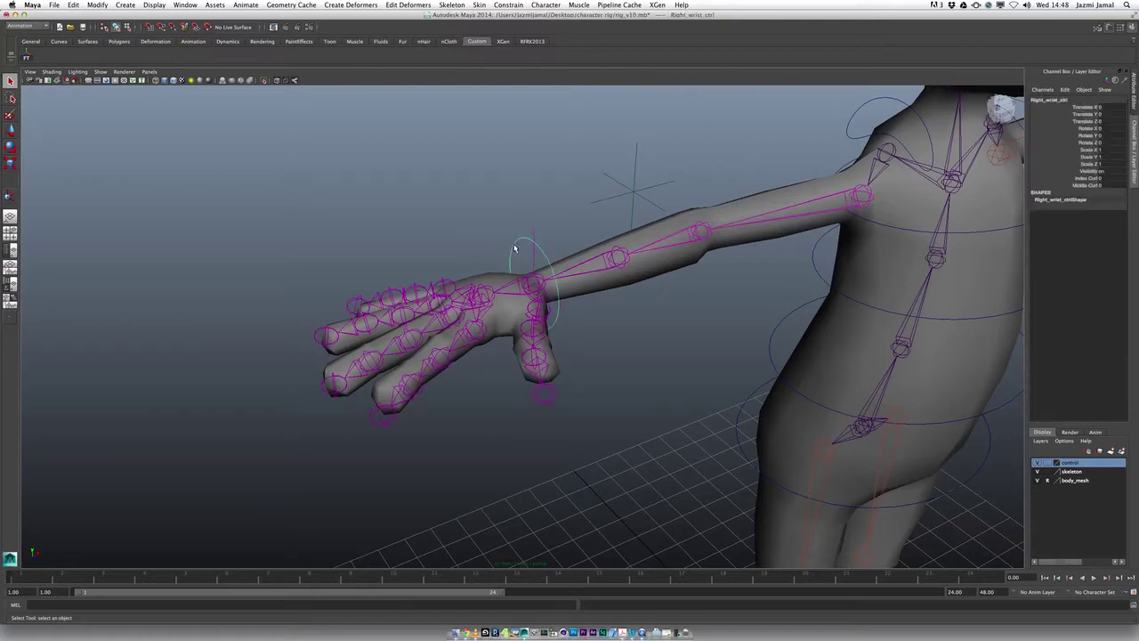
left_click(1065, 90)
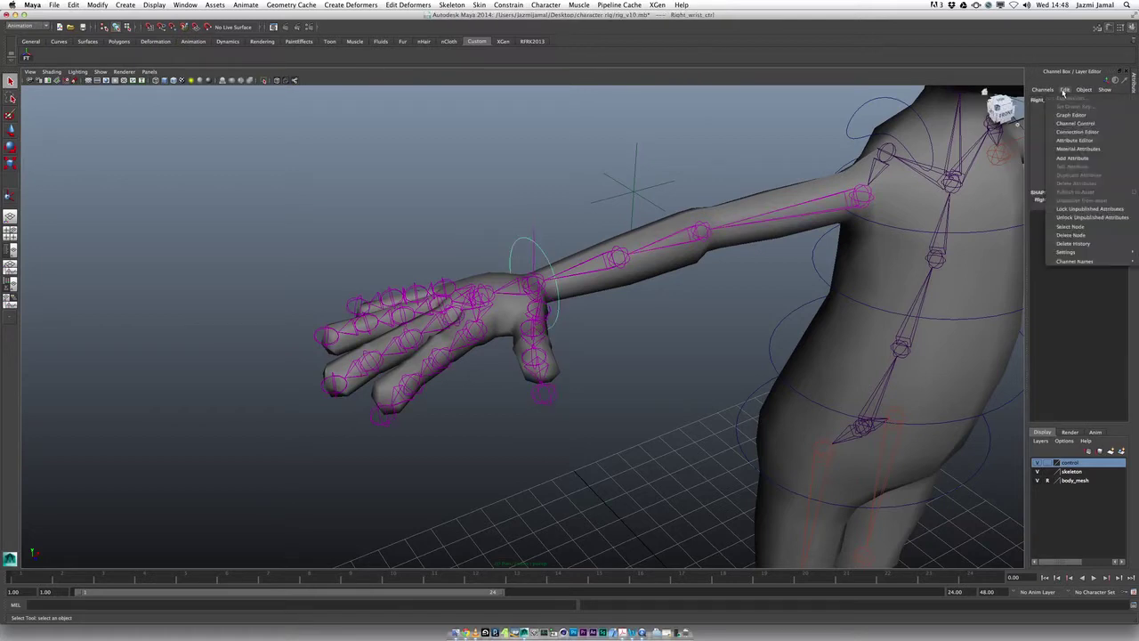
left_click(1076, 159)
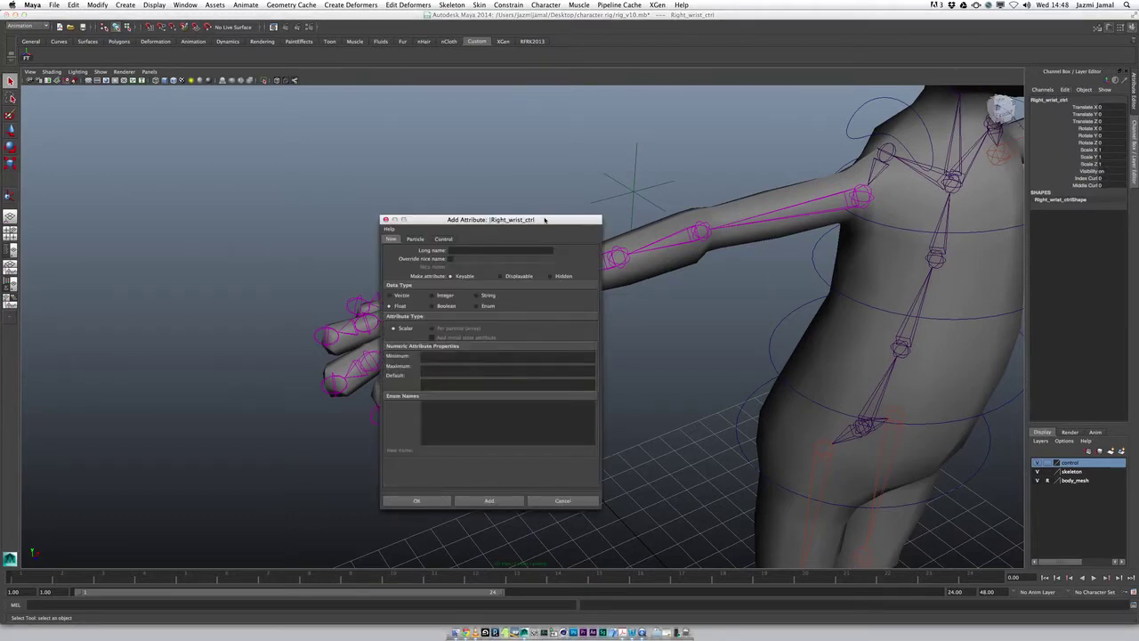
left_click_drag(545, 219, 246, 178)
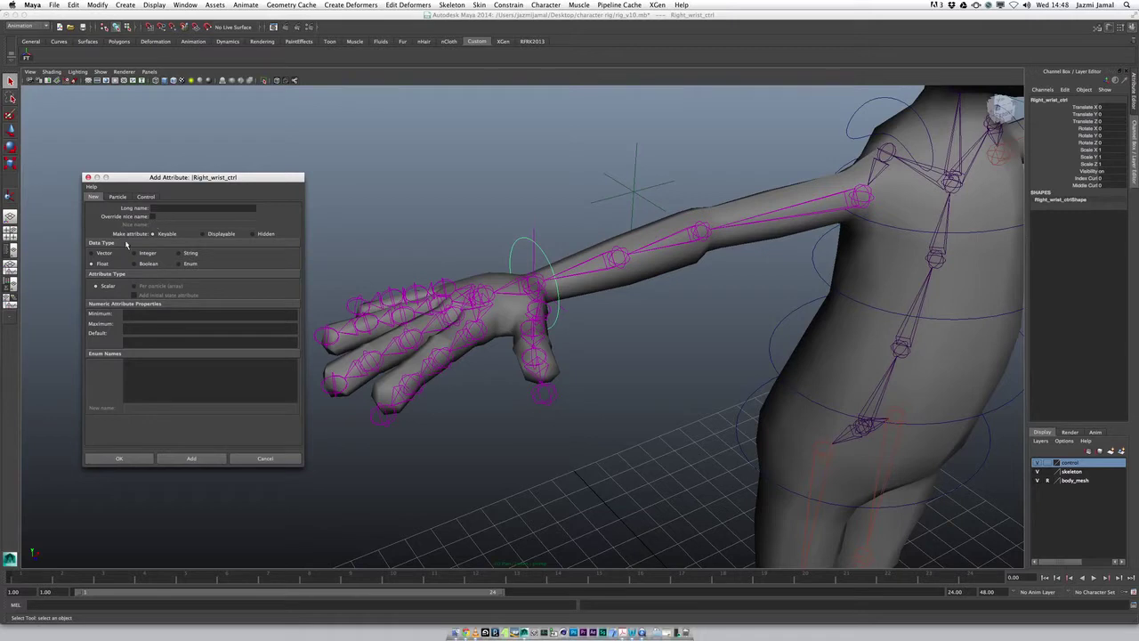
- Add a keyable float attribute Ring_curl to the right wrist control with minimum -10, maximum 10 and default 0
left_click(182, 208)
left_click(137, 316)
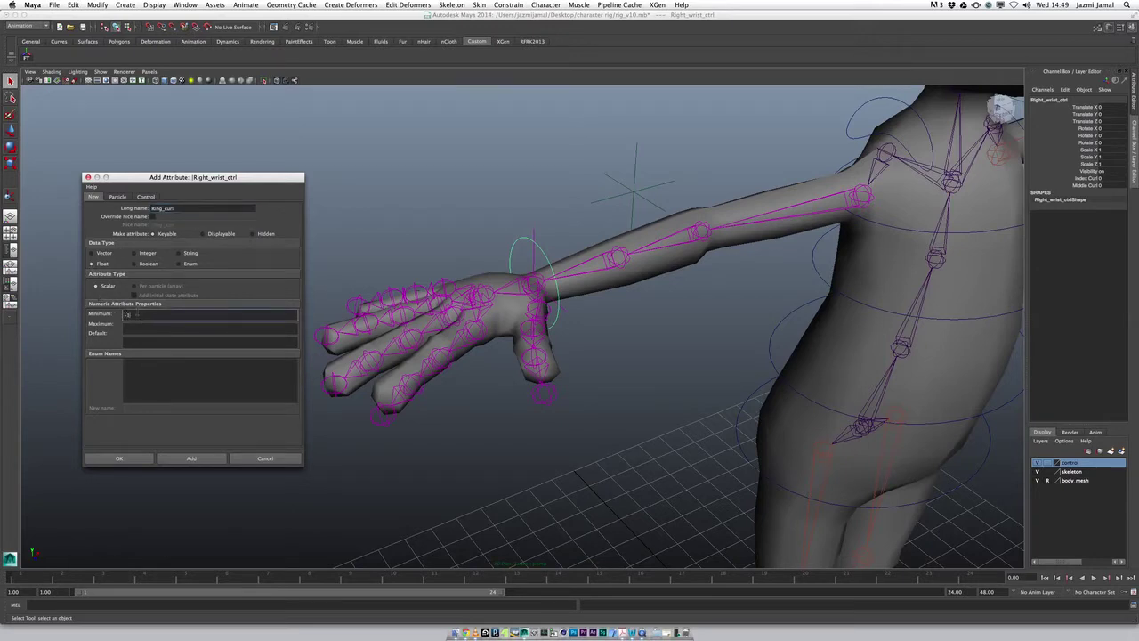
left_click(125, 329)
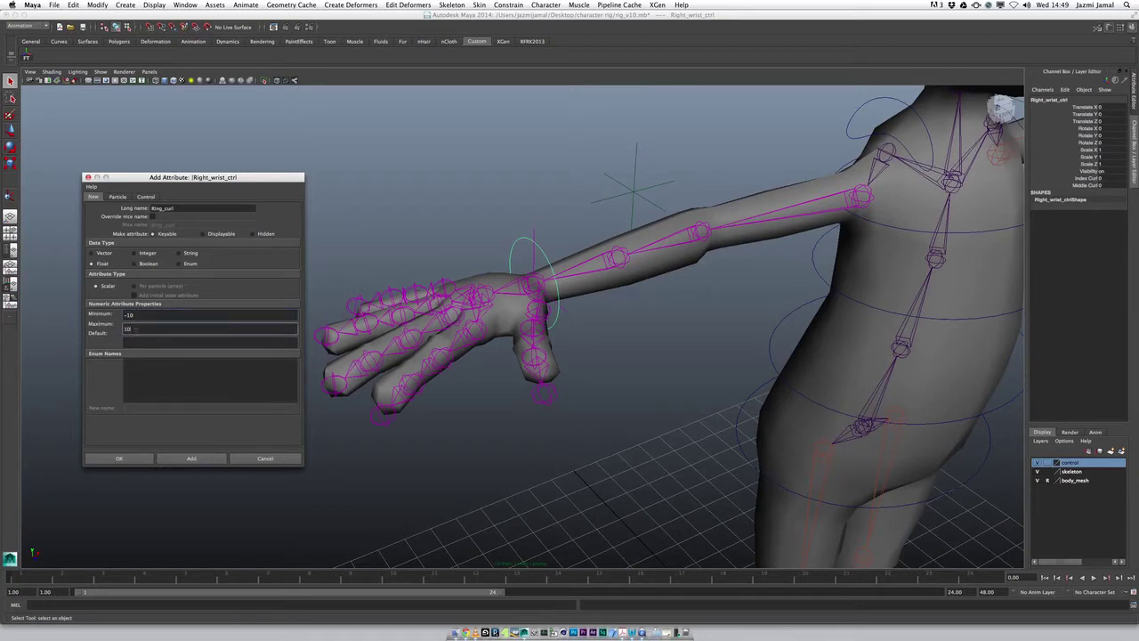
left_click(140, 342)
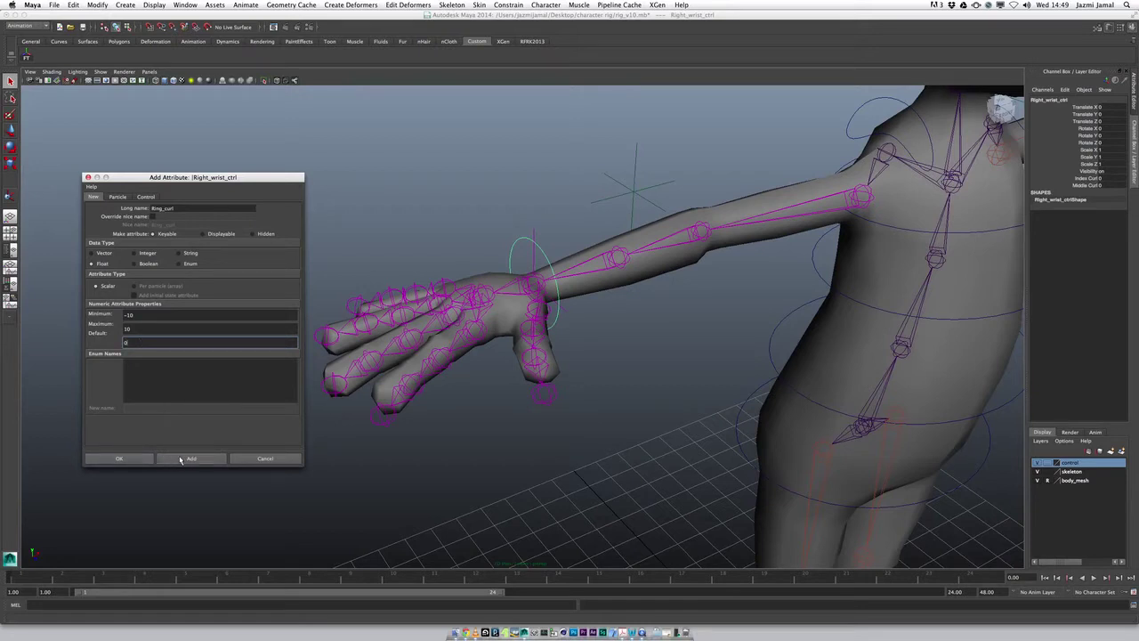
left_click(181, 459)
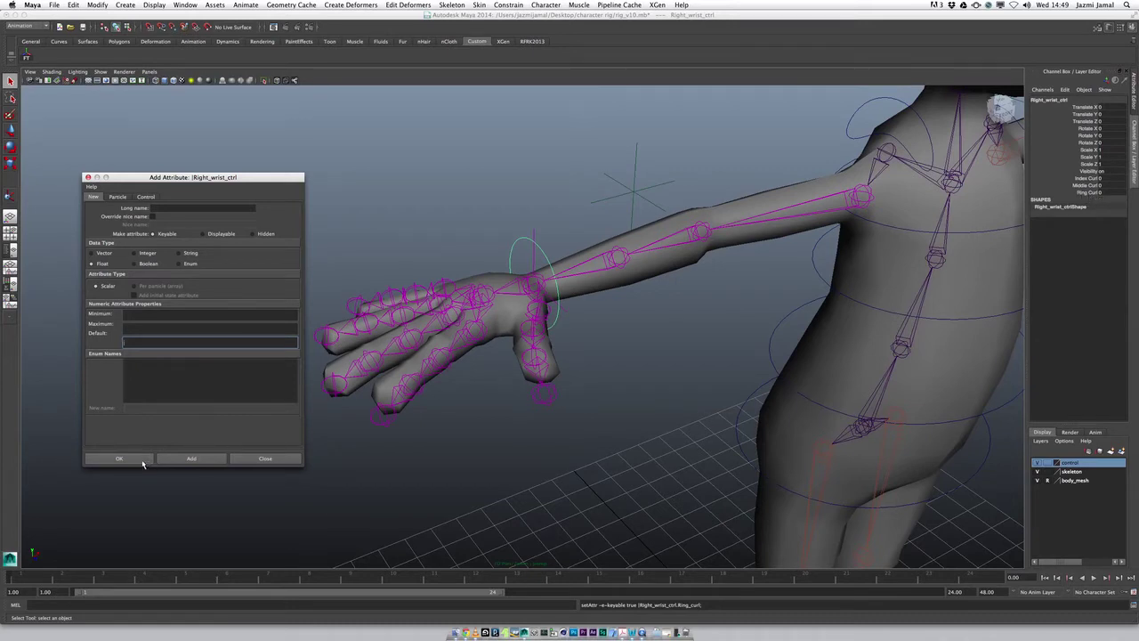
left_click(241, 458)
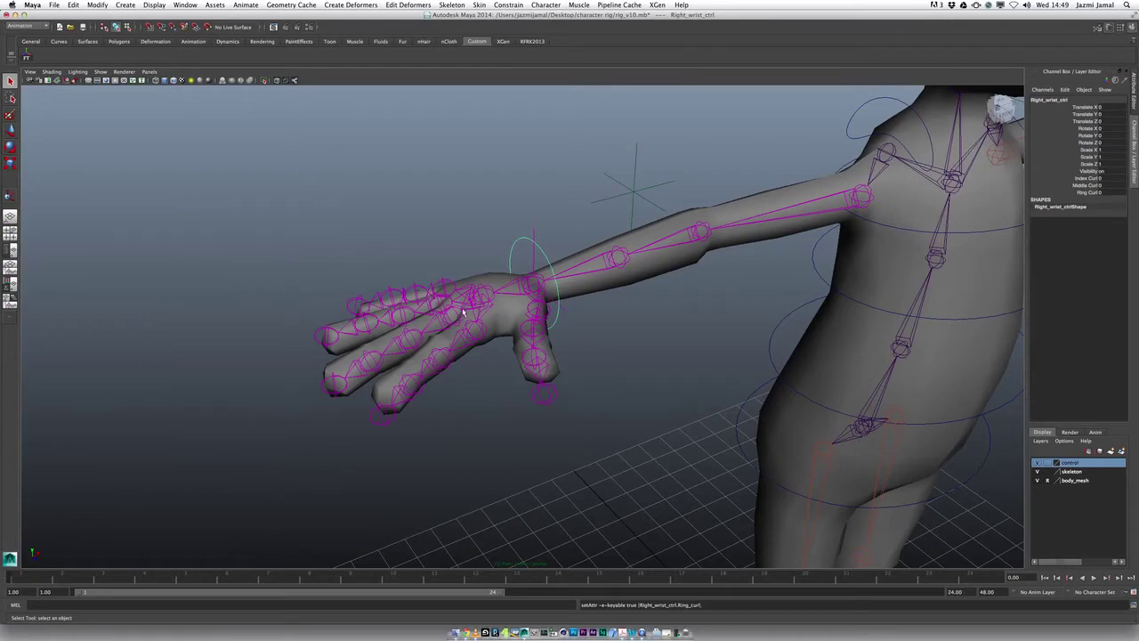
- Check the individual joints along the right hand's ring finger, and clear the selection
left_click_drag(463, 312, 414, 320, "alt")
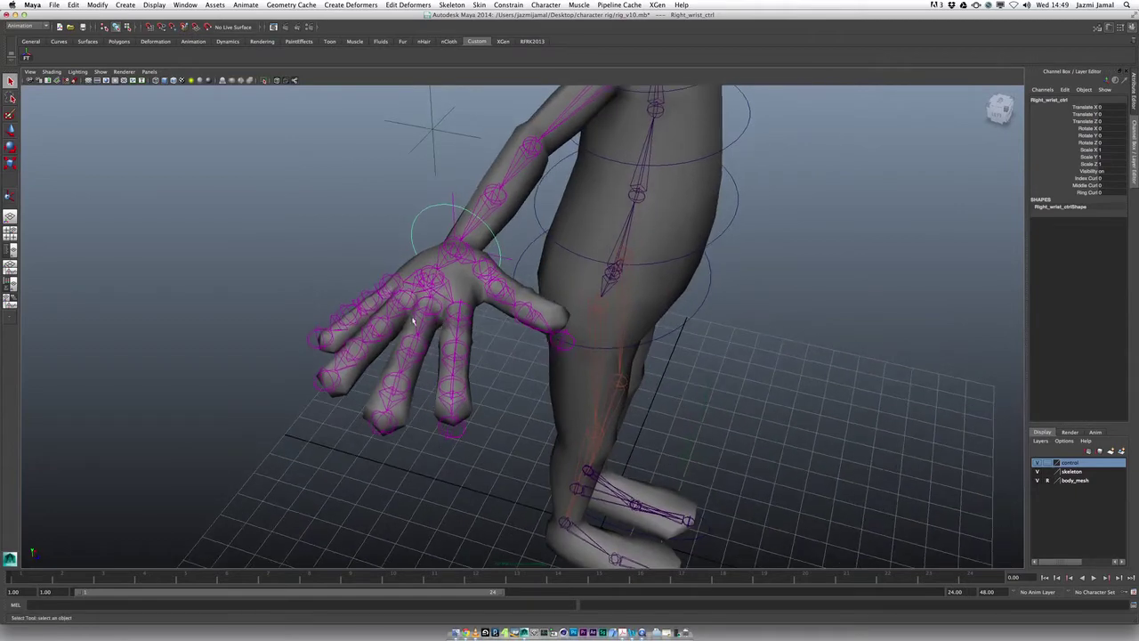
middle_click_drag(425, 288, 521, 306, "alt")
left_click_drag(520, 305, 518, 328, "alt")
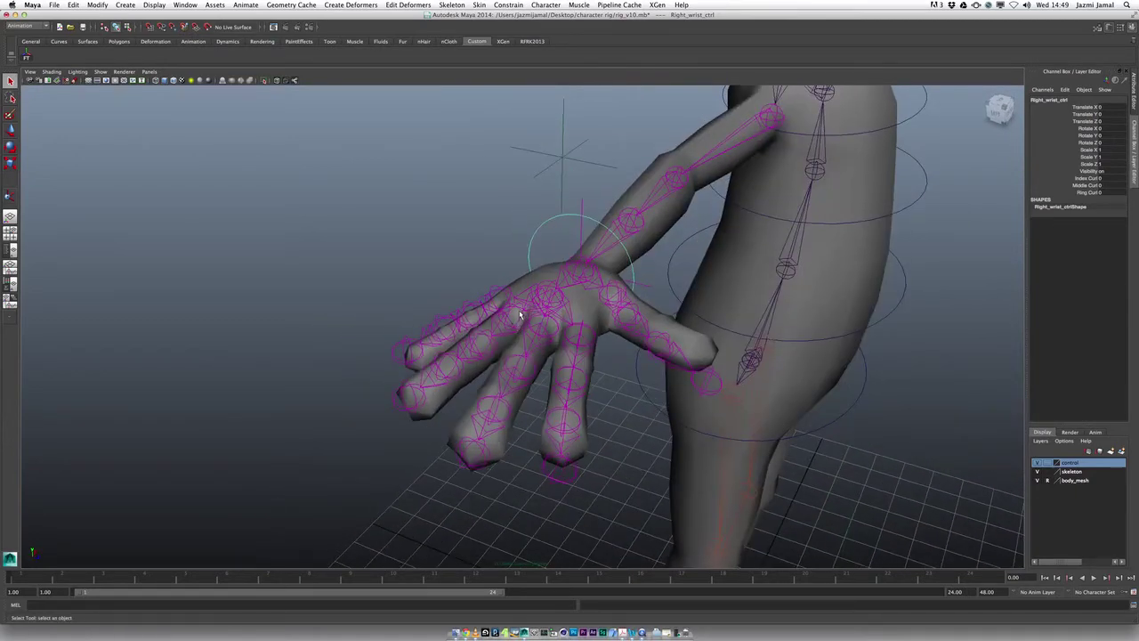
left_click(520, 311)
left_click(482, 336)
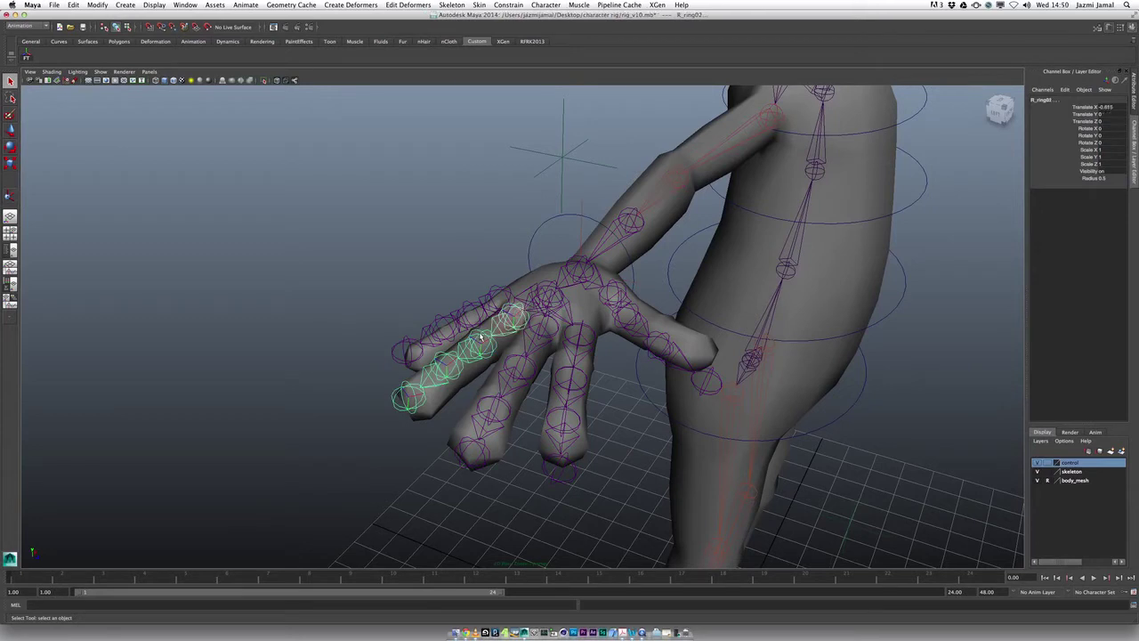
left_click(418, 387)
left_click(517, 308)
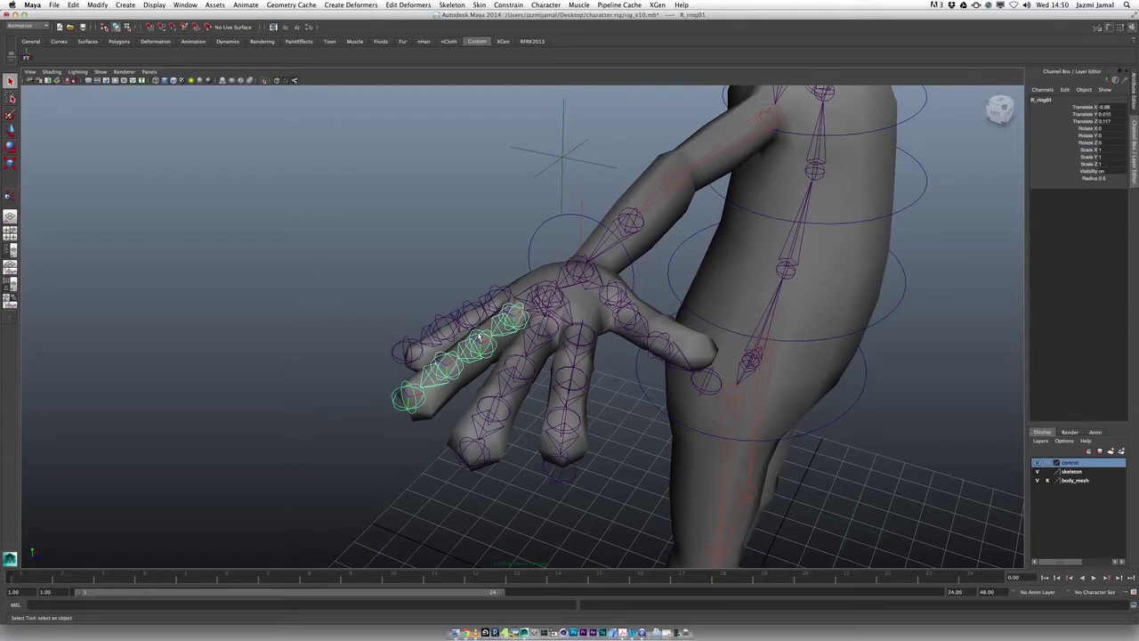
left_click(322, 163)
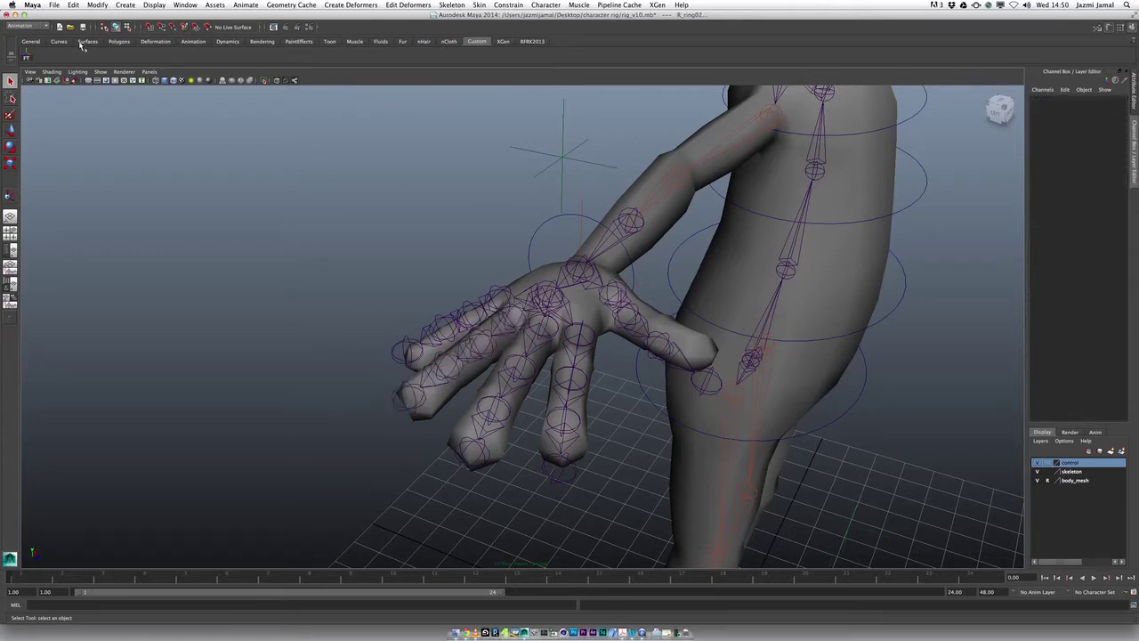
- Reduce the joint display scale to 0.53
left_click(97, 5)
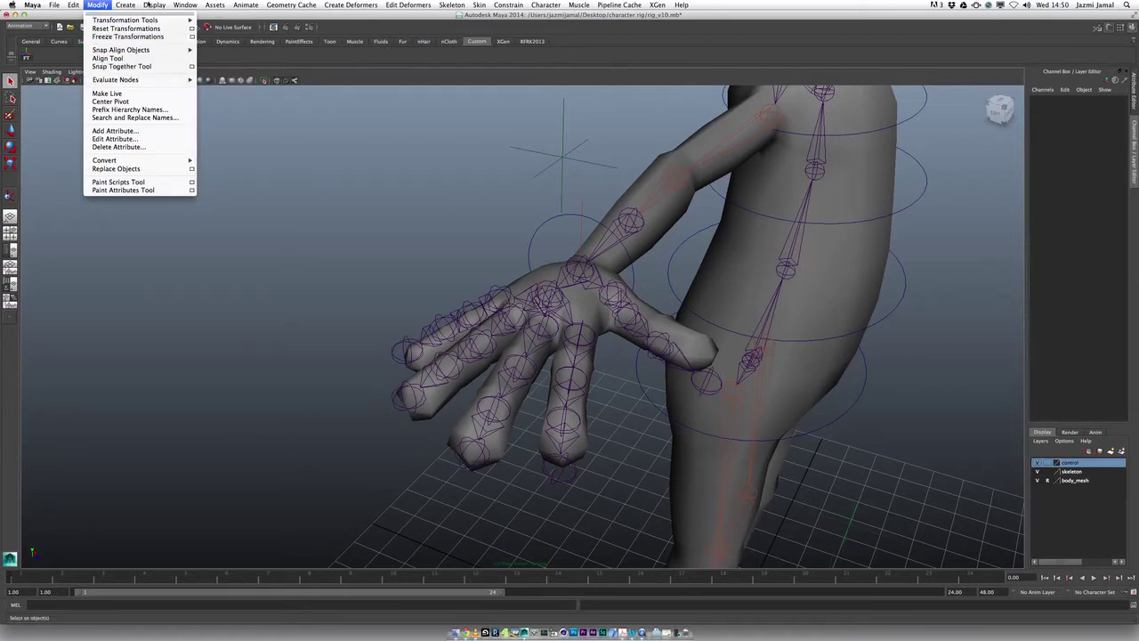
mouse_move(149, 5)
mouse_move(178, 119)
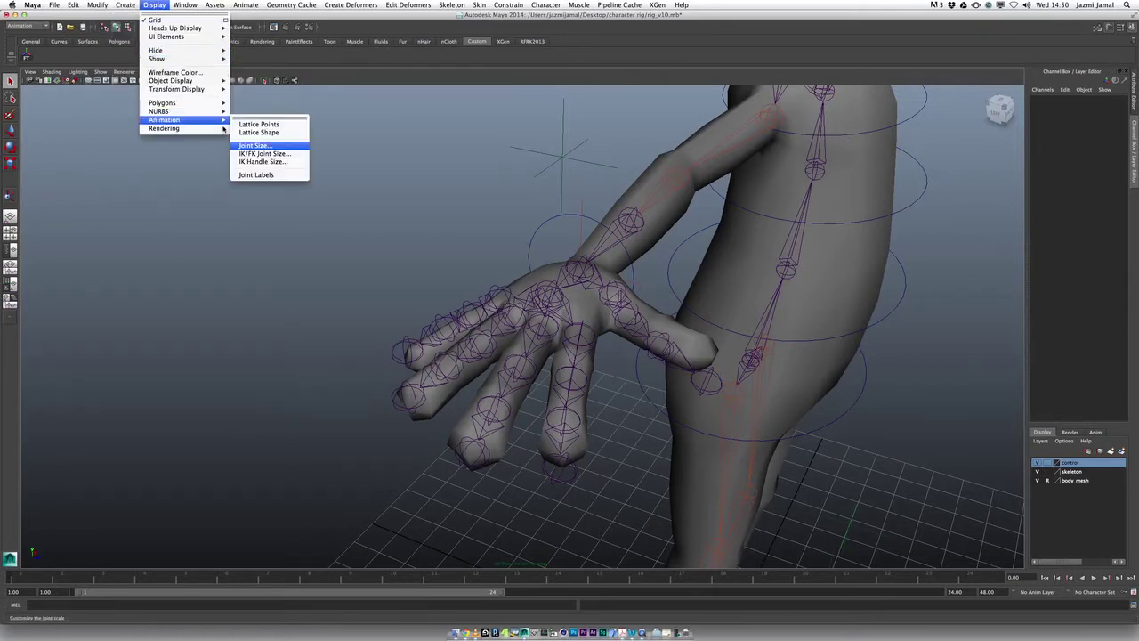
left_click(249, 145)
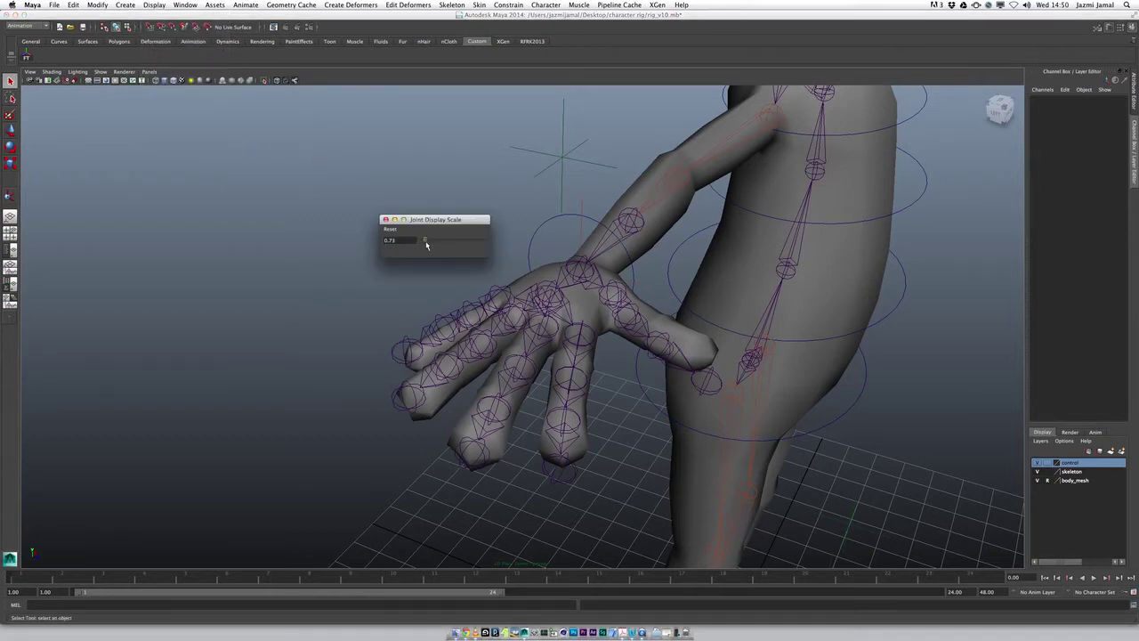
left_click_drag(426, 241, 423, 241)
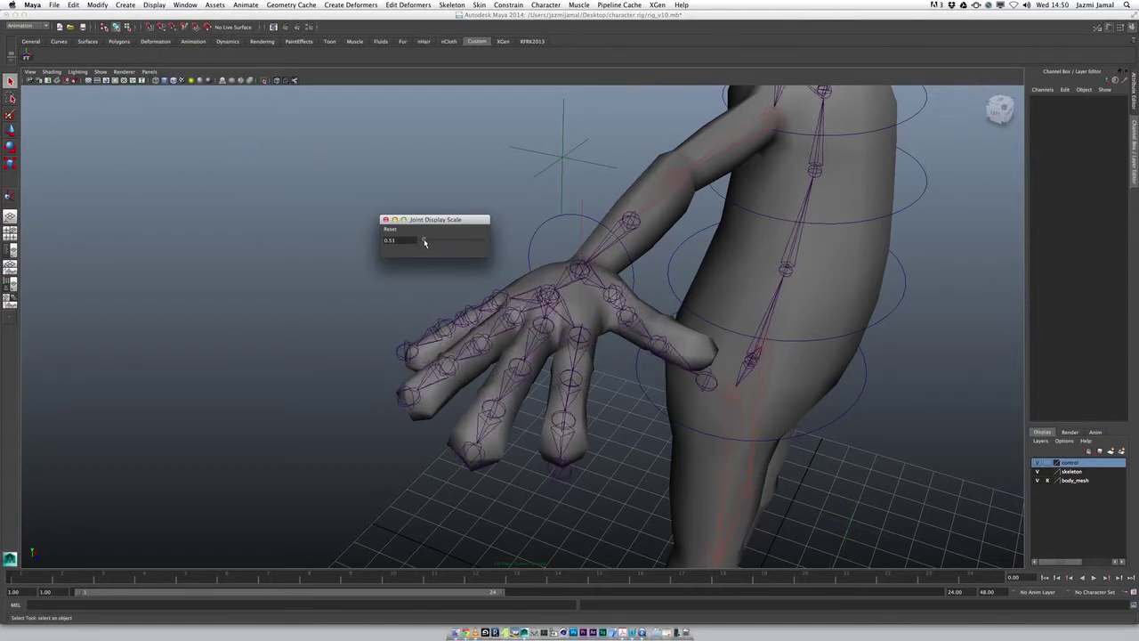
left_click(385, 219)
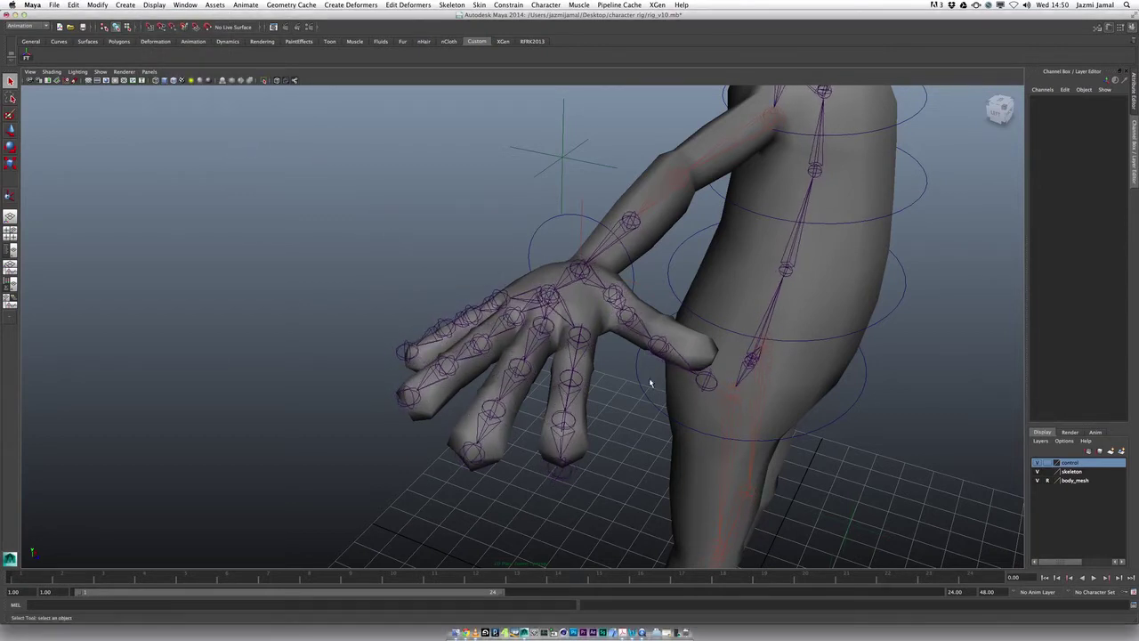
- Try rotating all four right ring finger joints together about Z to test the curl, undo it, and clear the selection
left_click(525, 317)
mouse_move(525, 317)
left_mouse_down("alt")
mouse_move(556, 327)
mouse_move(543, 302)
mouse_move(554, 257)
mouse_move(528, 307)
left_mouse_up("alt")
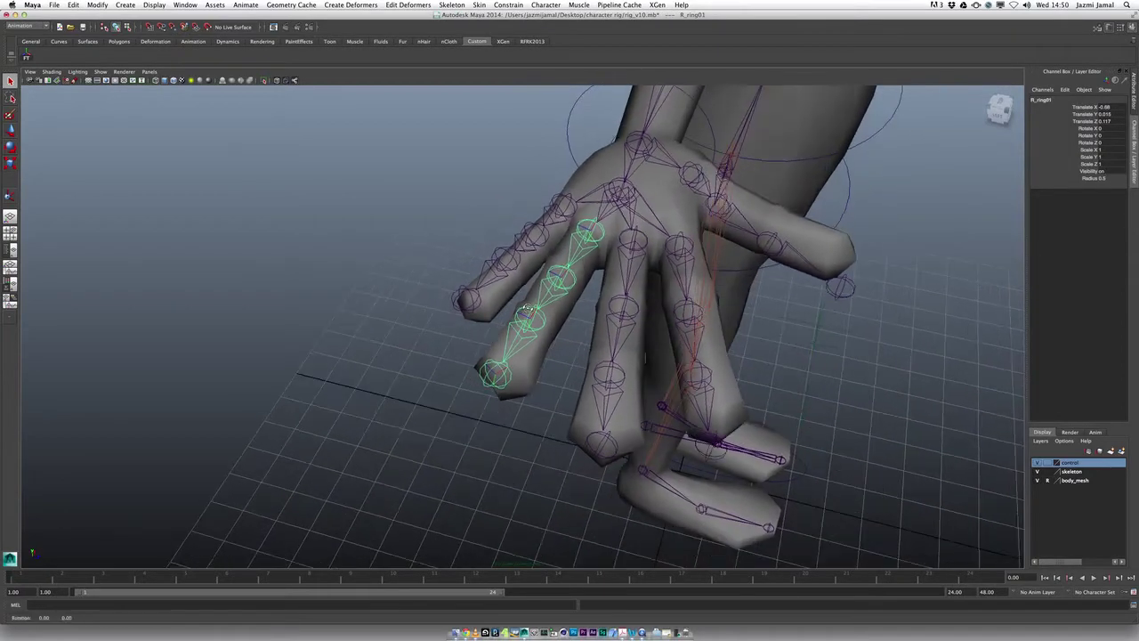
left_click(568, 278)
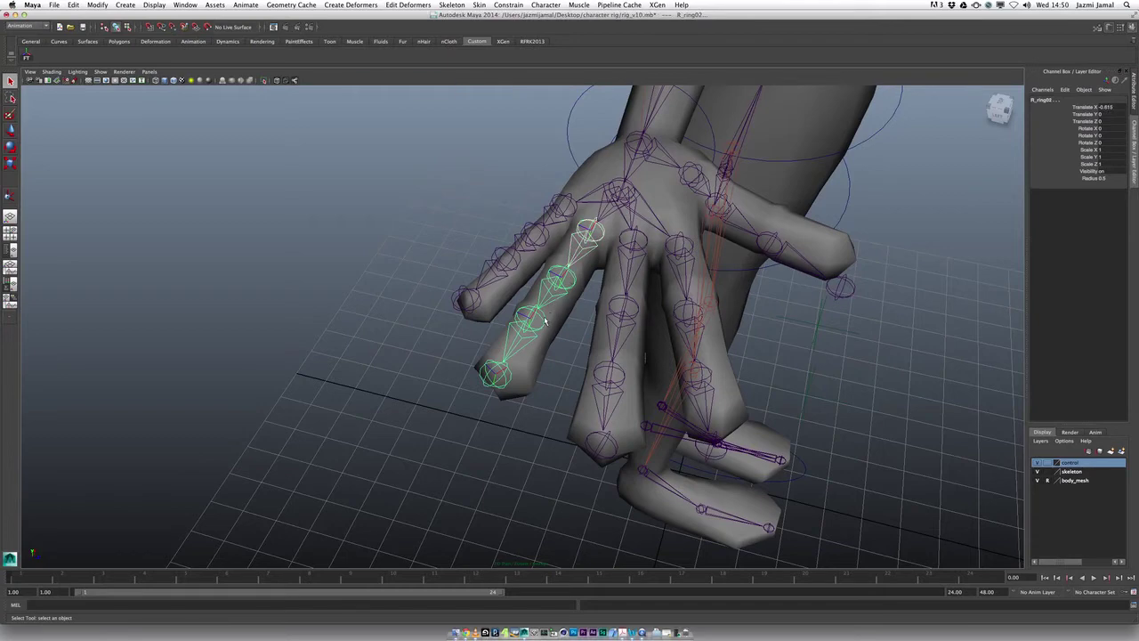
left_click(510, 376)
key("e")
left_click_drag(541, 357, 472, 331, "alt")
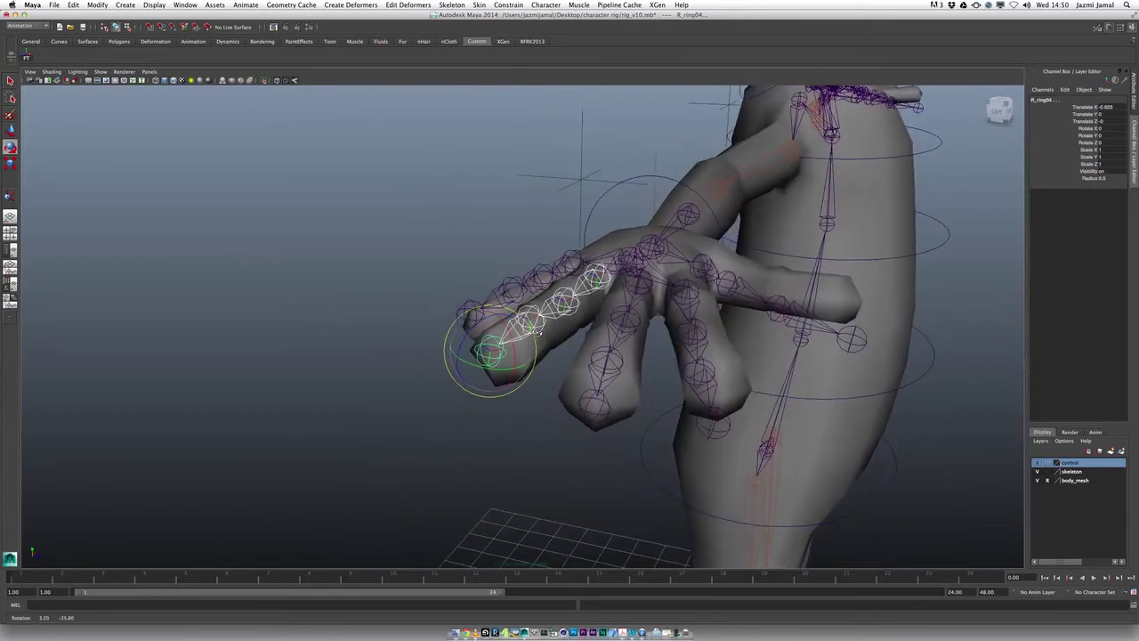
left_click_drag(470, 331, 610, 347)
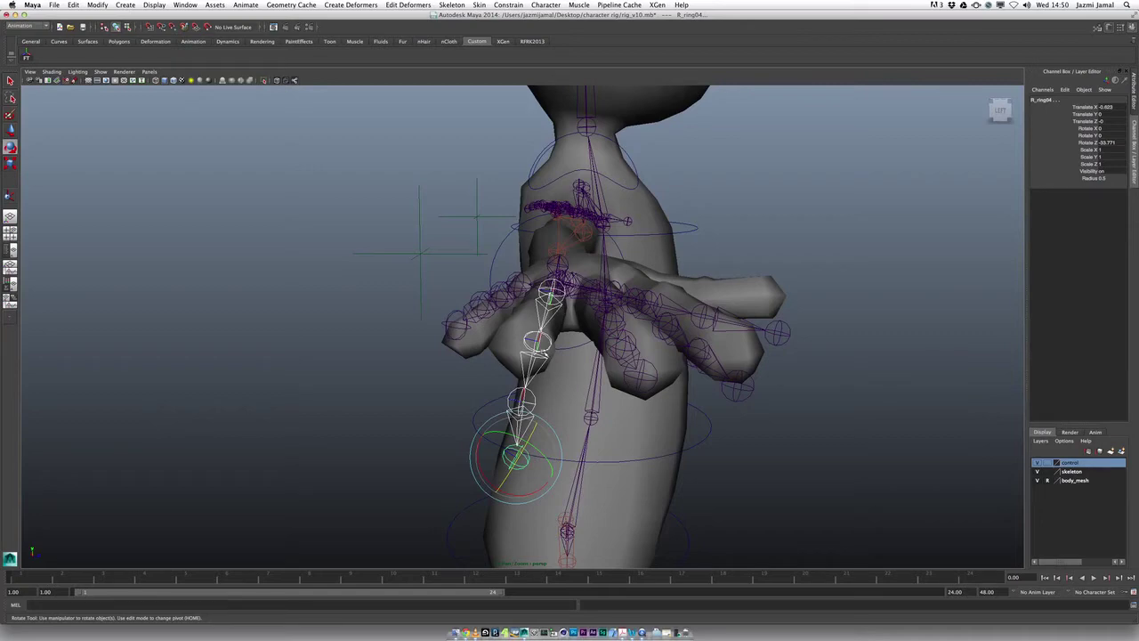
key("z")
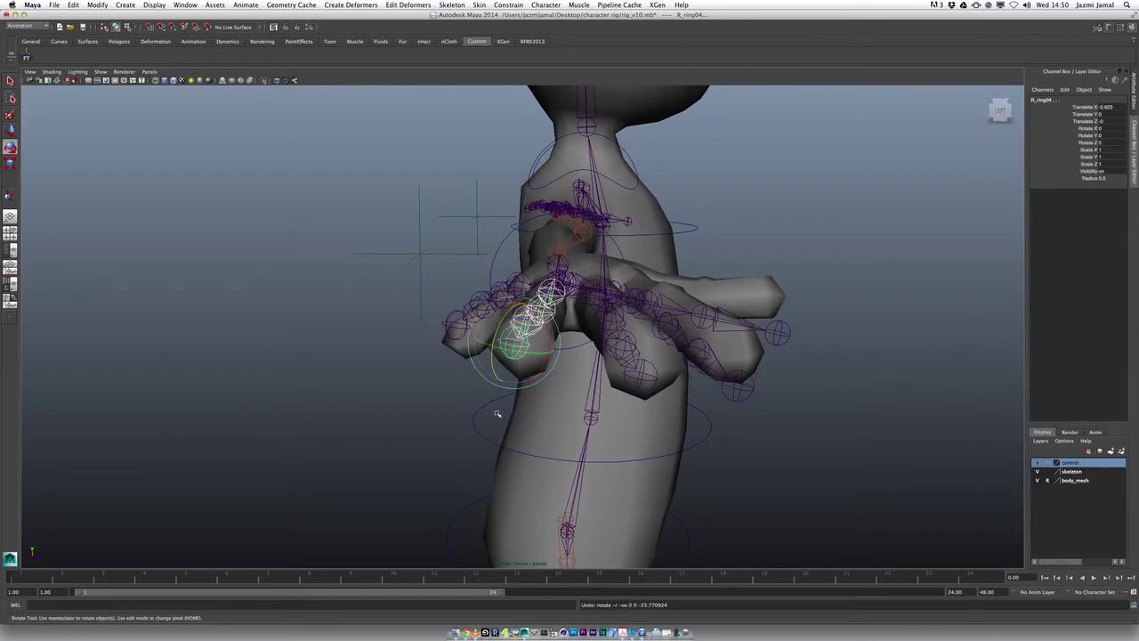
left_click_drag(455, 413, 447, 431, "alt")
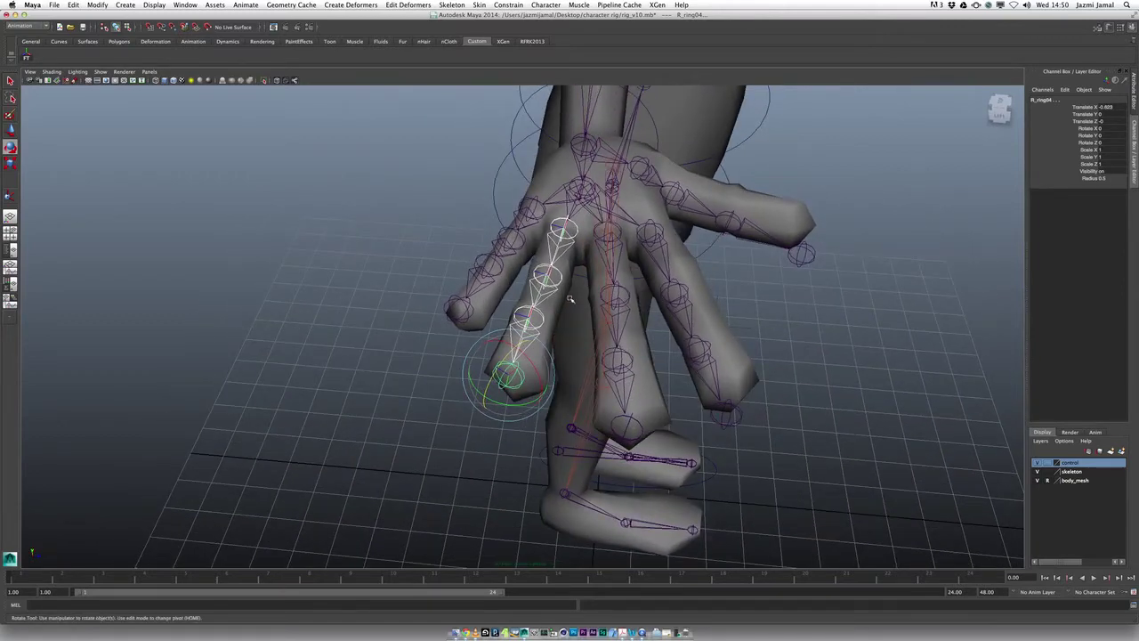
left_click_drag(504, 314, 474, 321, "alt")
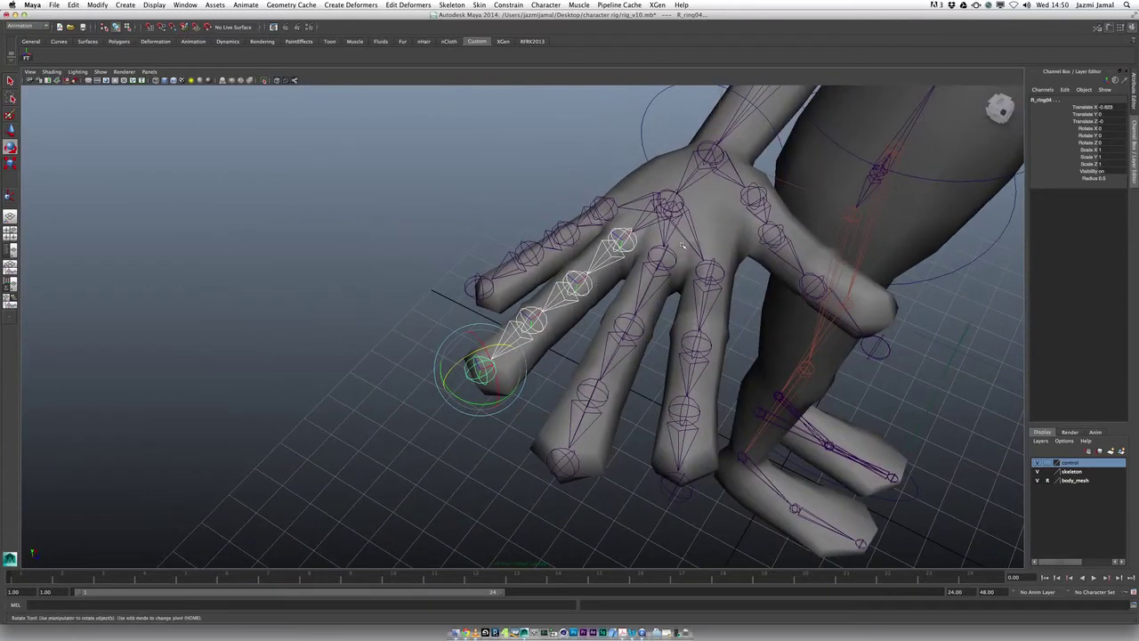
left_click_drag(602, 281, 461, 244, "alt")
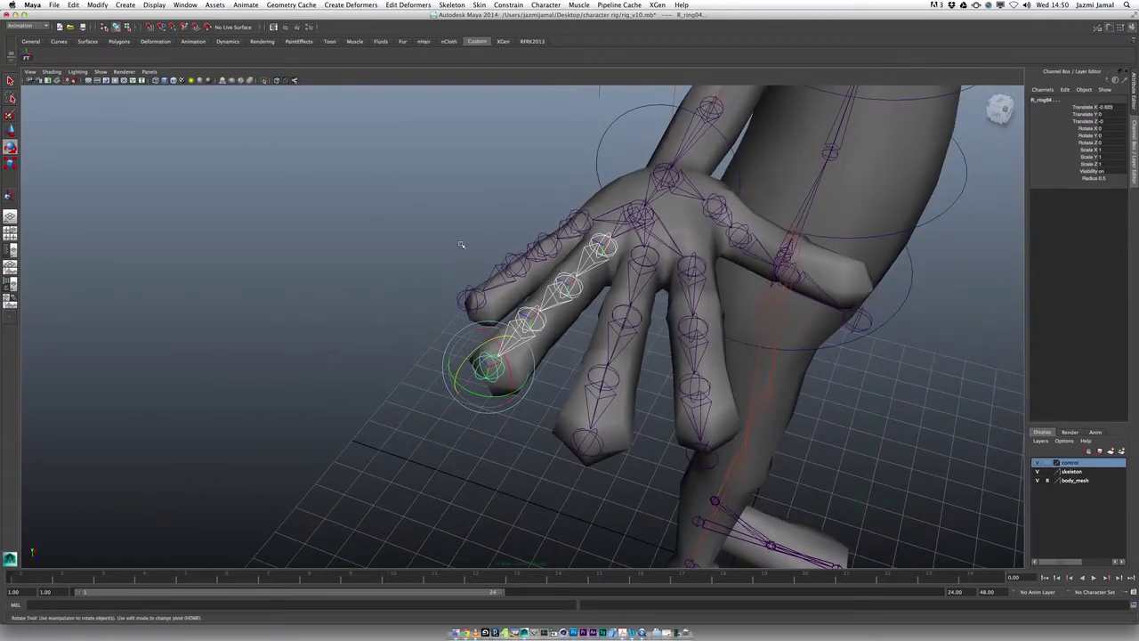
left_click(460, 244)
- Select the right ring finger chain and switch to component selection with miscellaneous components enabled to show its local rotation axes
left_click(605, 237)
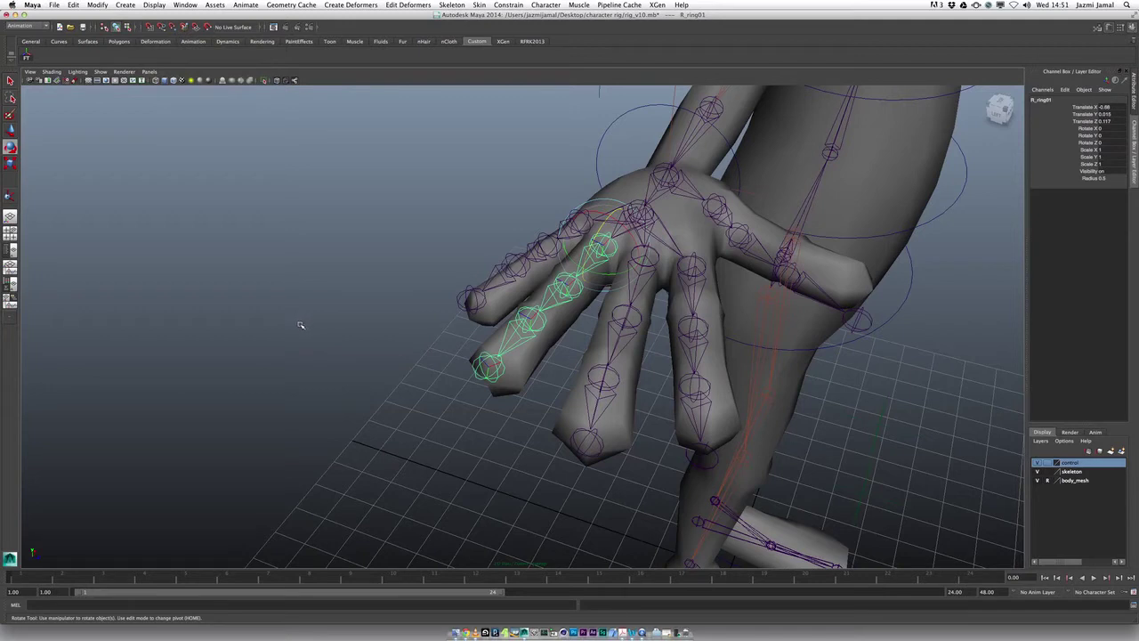
left_click(128, 28)
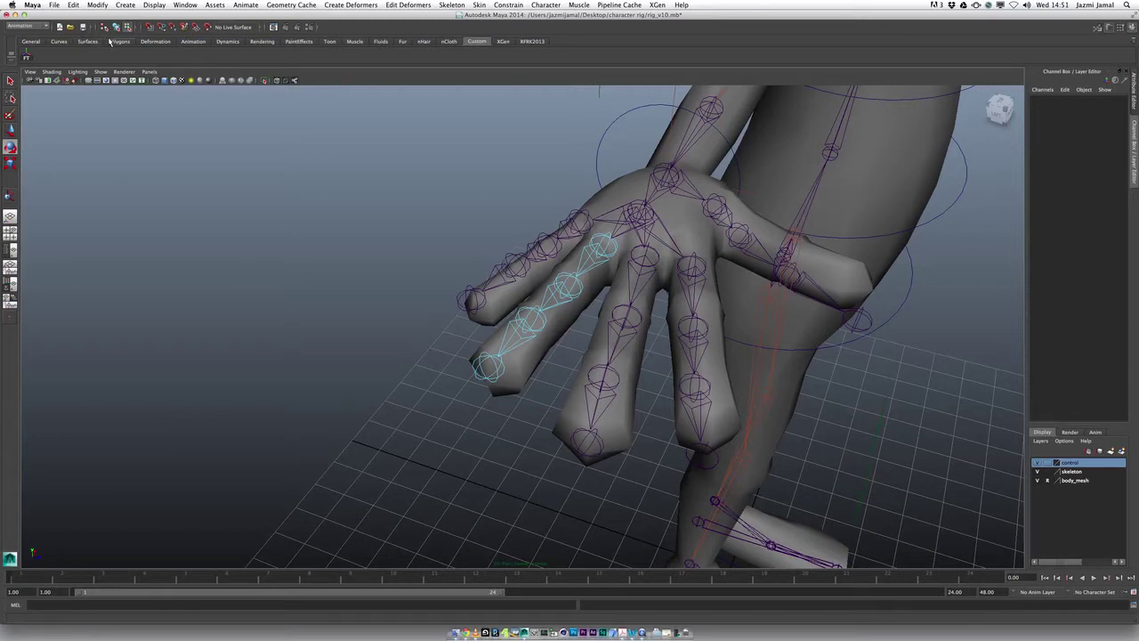
left_click(262, 28)
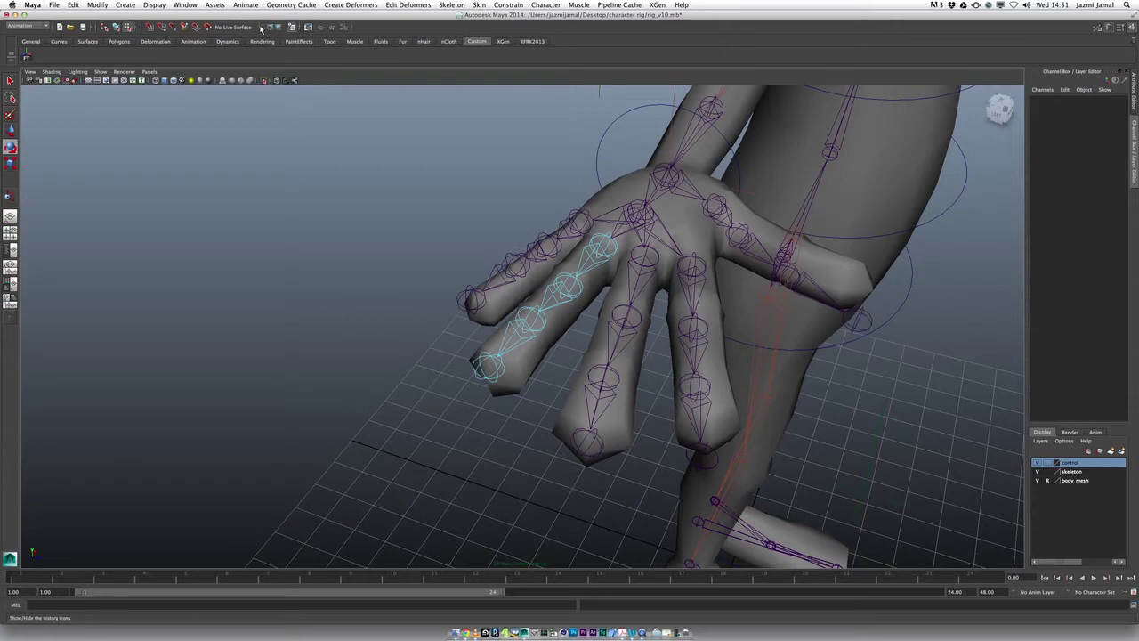
left_click(135, 28)
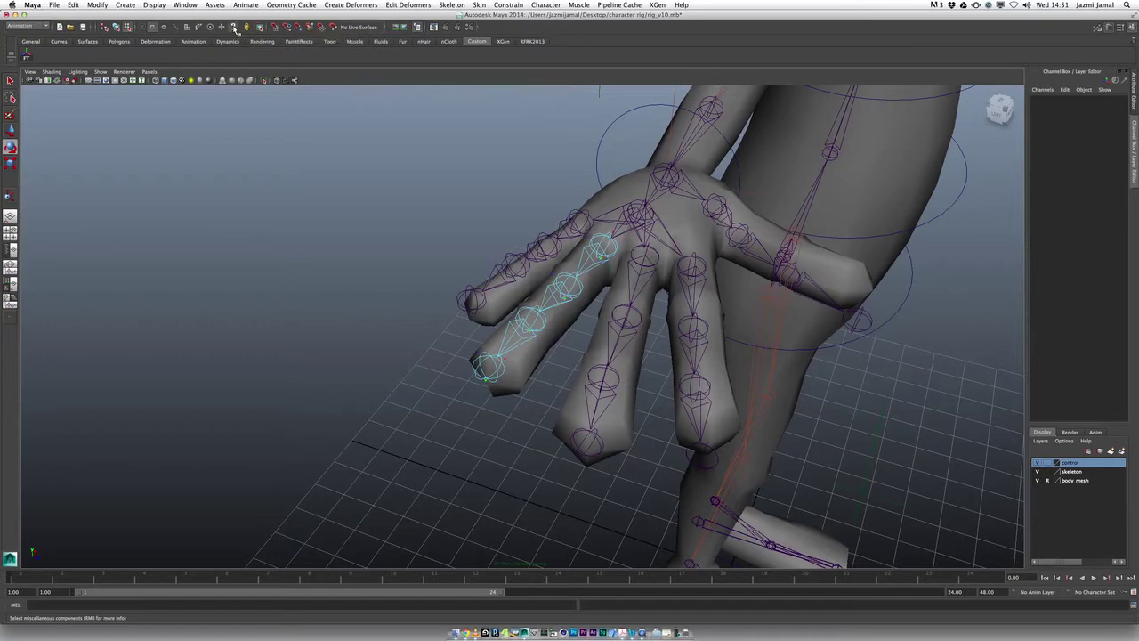
- Adjust the local rotation axis of the ring finger's base joint to line up with the finger's bend
left_click_drag(576, 287, 598, 236, "alt")
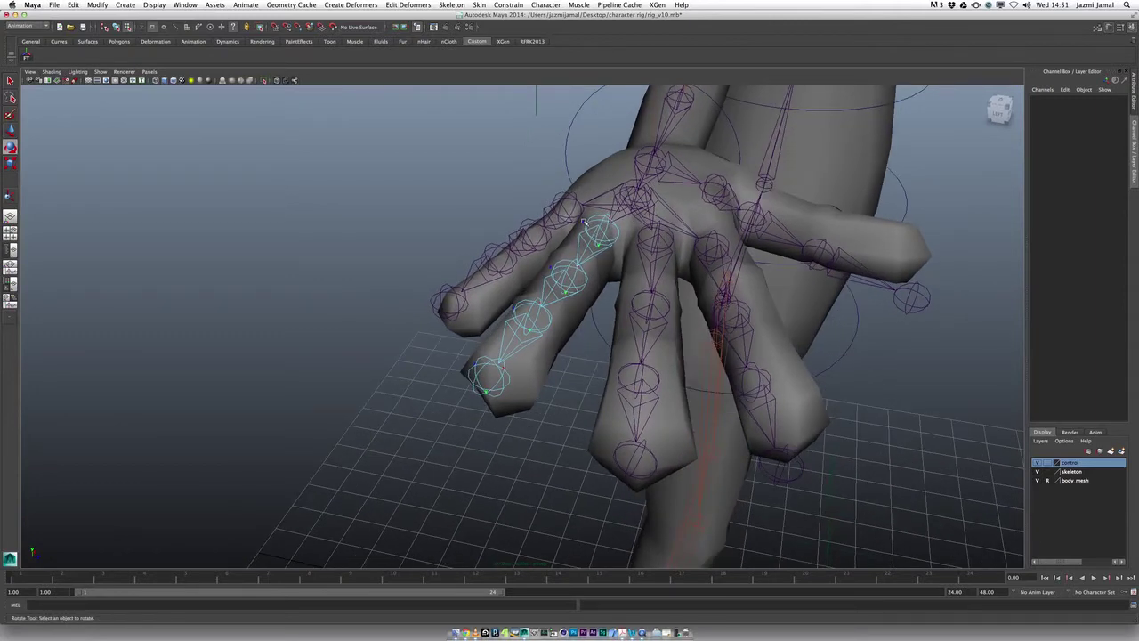
left_click_drag(584, 221, 609, 246, "alt")
left_click(566, 208)
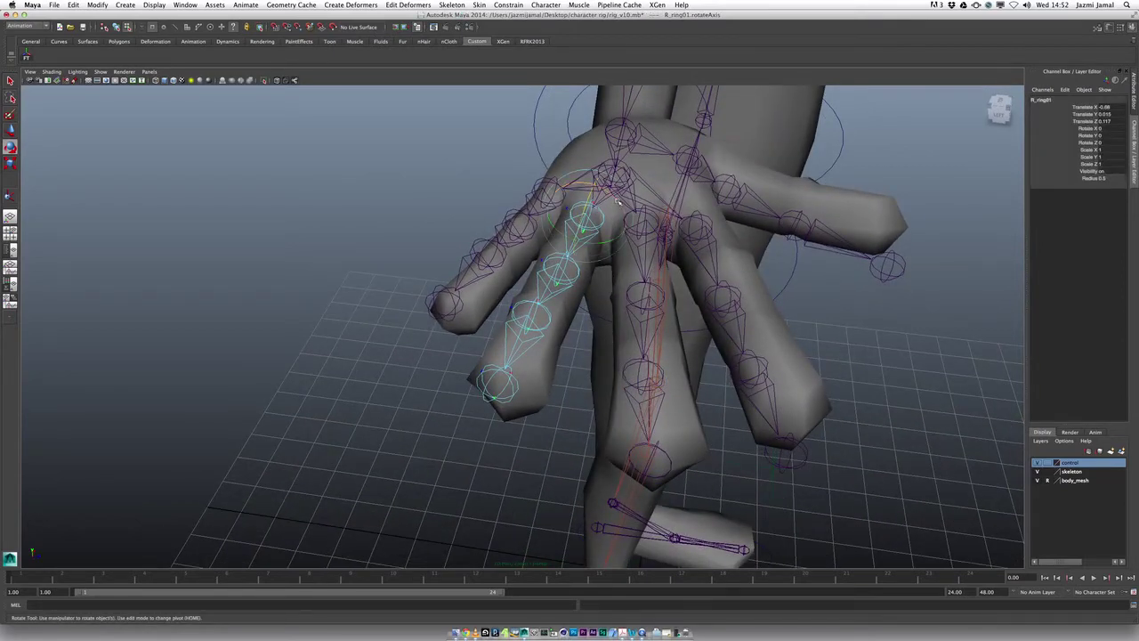
left_click_drag(612, 201, 614, 198)
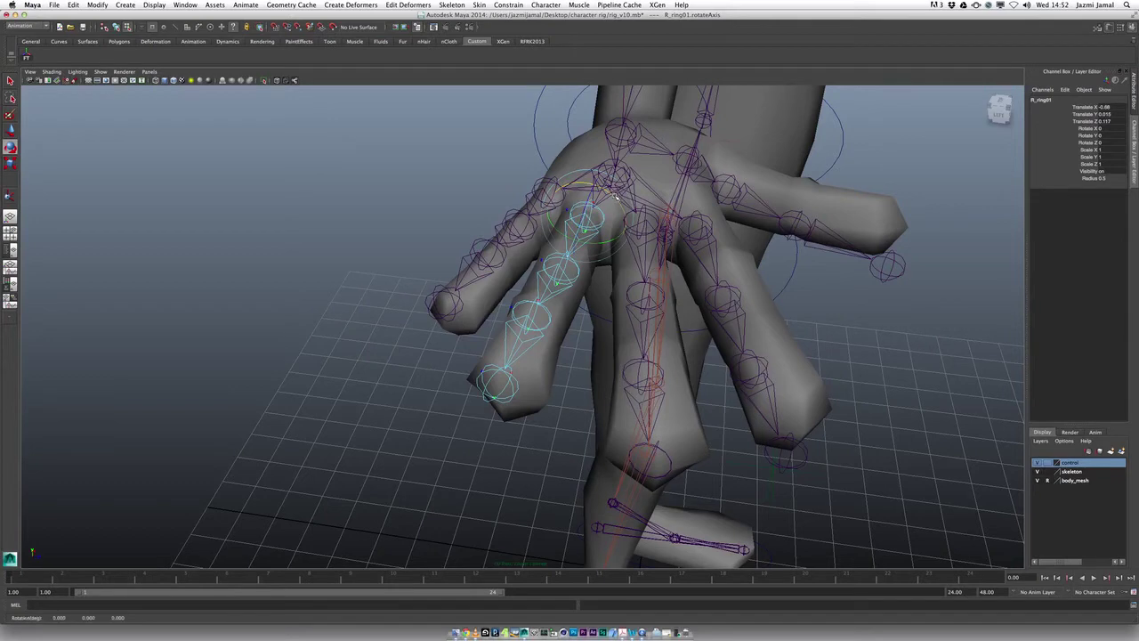
- Adjust the local rotation axes of the ring finger's second and third joints to line up with the bend
left_click(545, 260)
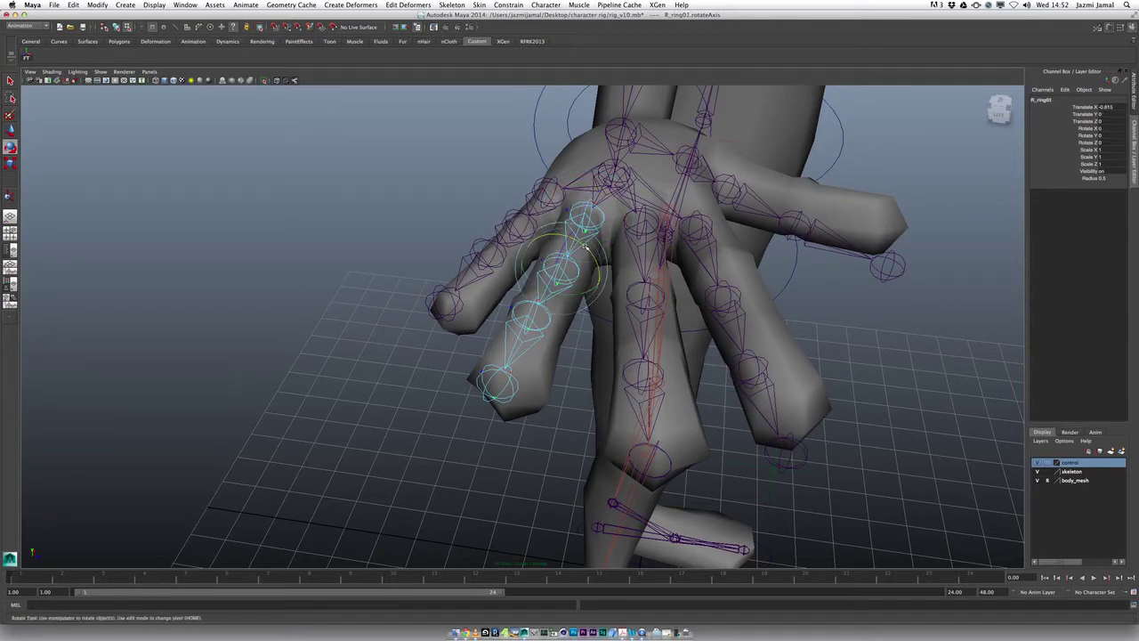
left_click(586, 246)
mouse_move(602, 264)
left_mouse_down("alt")
mouse_move(623, 270)
mouse_move(602, 264)
left_mouse_up("alt")
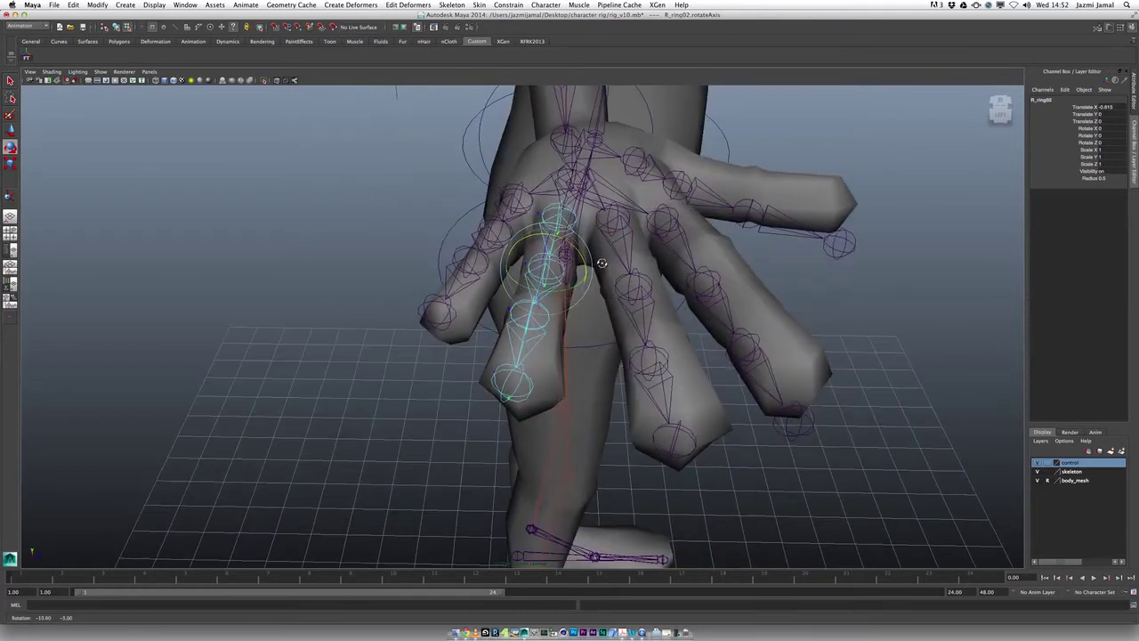
left_click(510, 310)
left_click(552, 291)
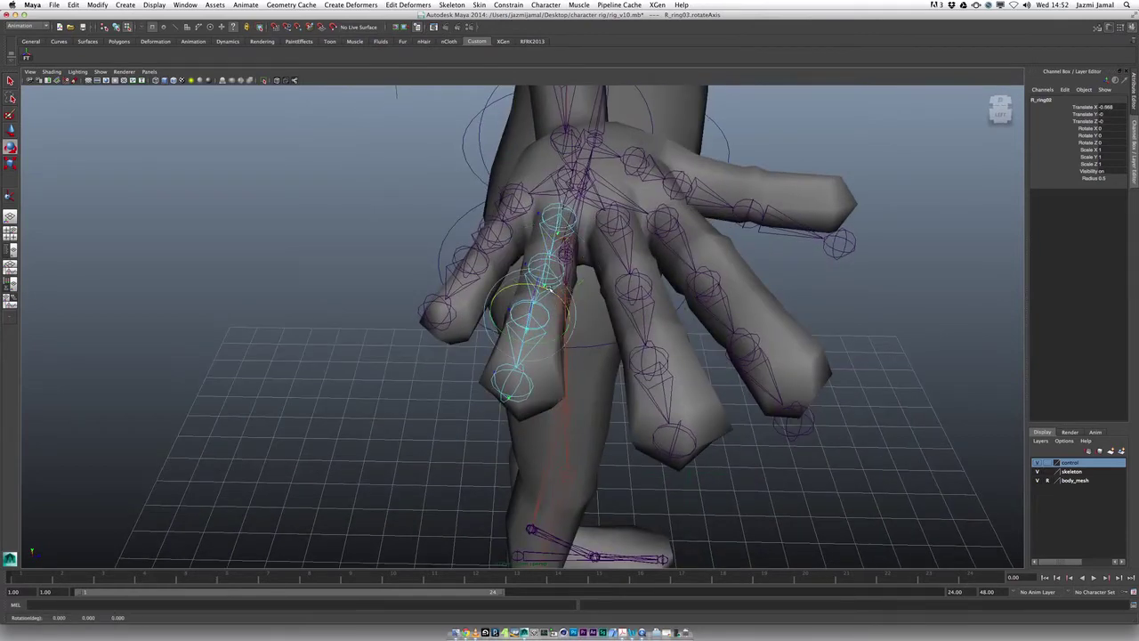
- Rotate the local rotation axis of the ring fingertip joint into line with the finger, and return to object selection
left_click(494, 374)
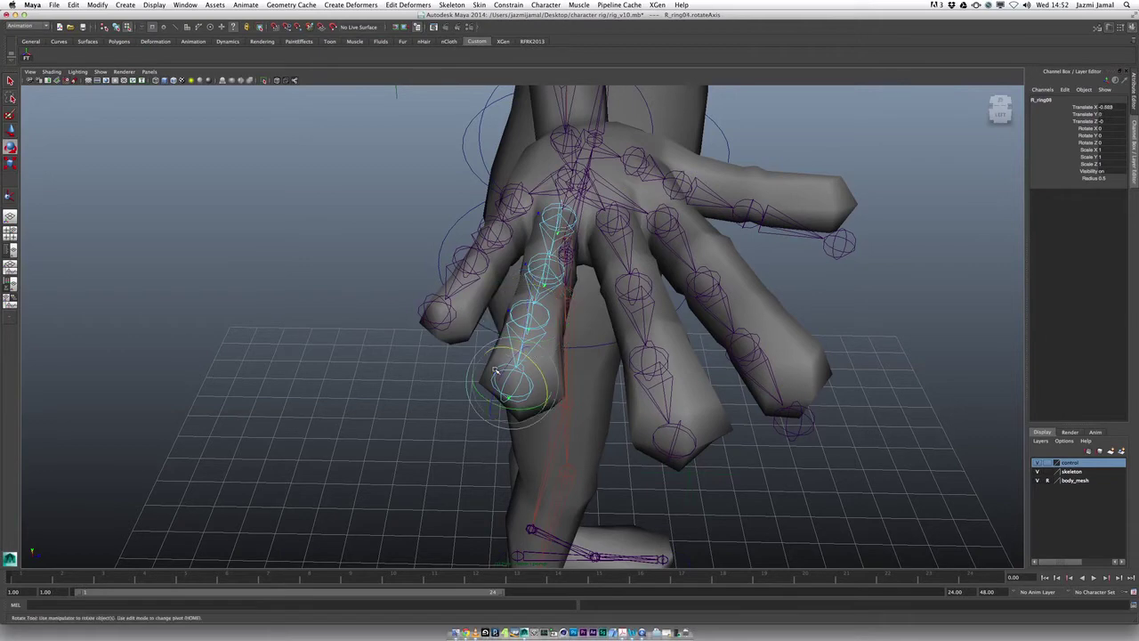
left_click_drag(542, 340, 535, 368, "alt")
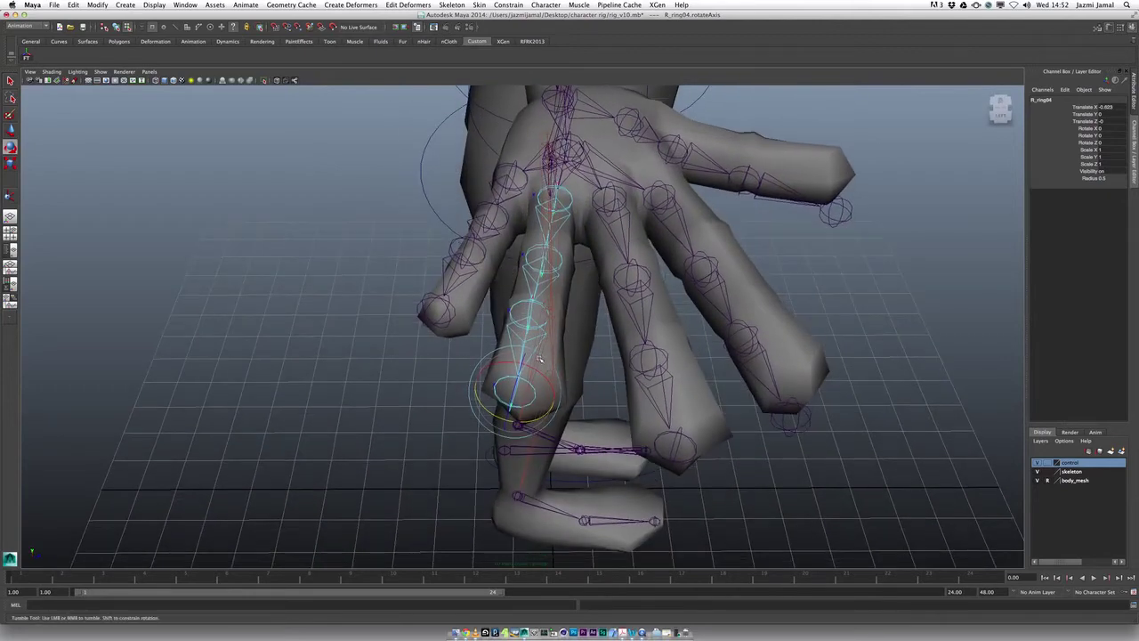
left_click(535, 369)
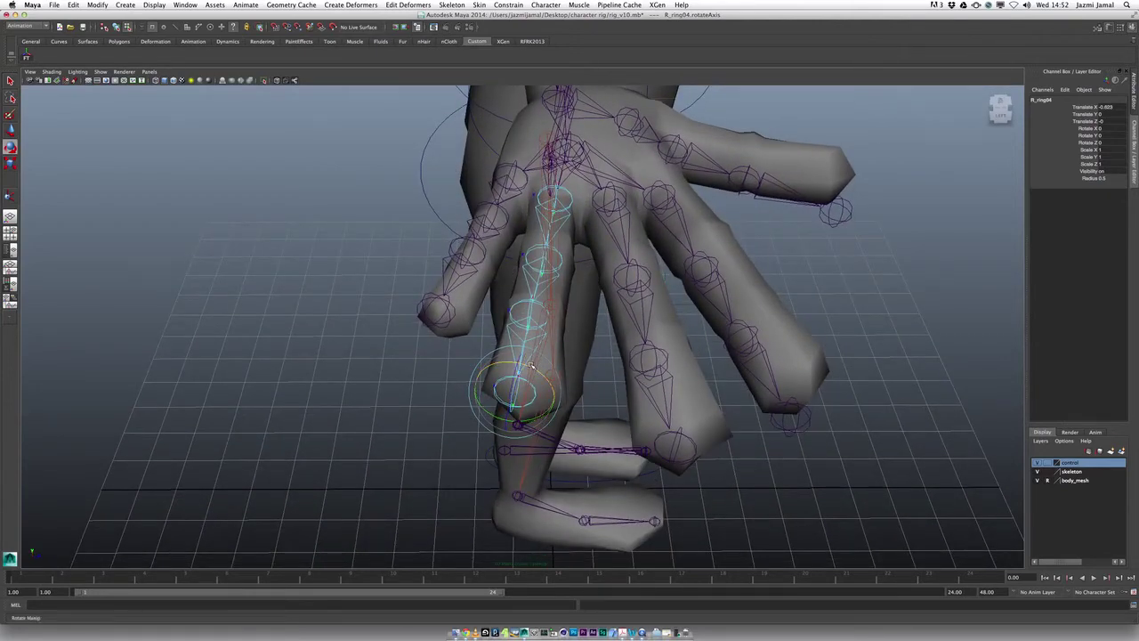
left_click(532, 417)
left_click(514, 396)
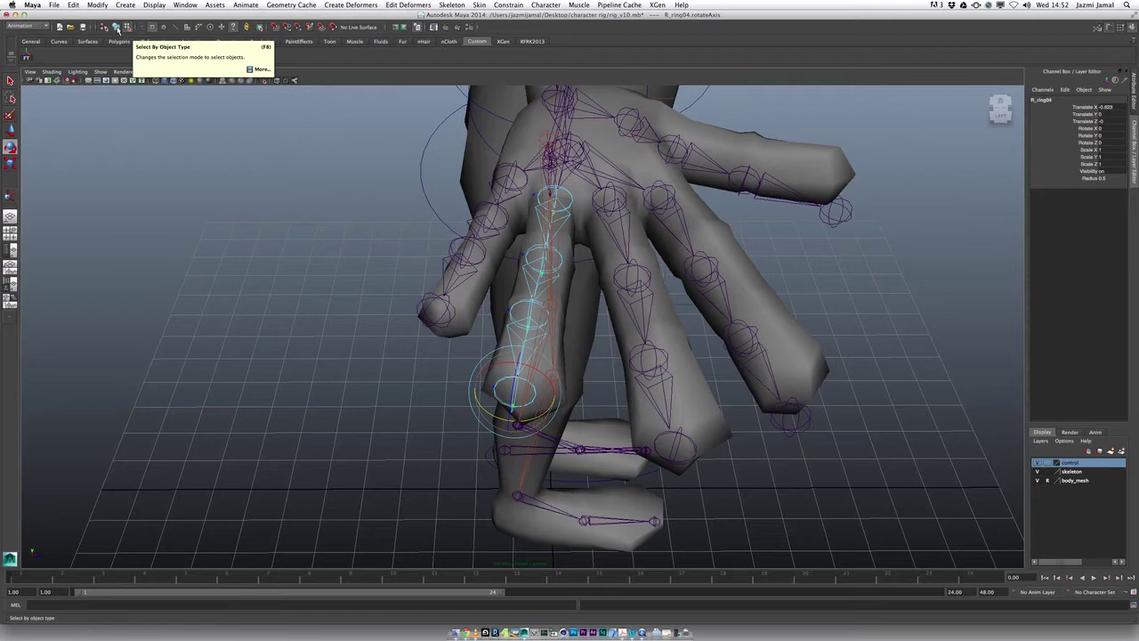
left_click(117, 27)
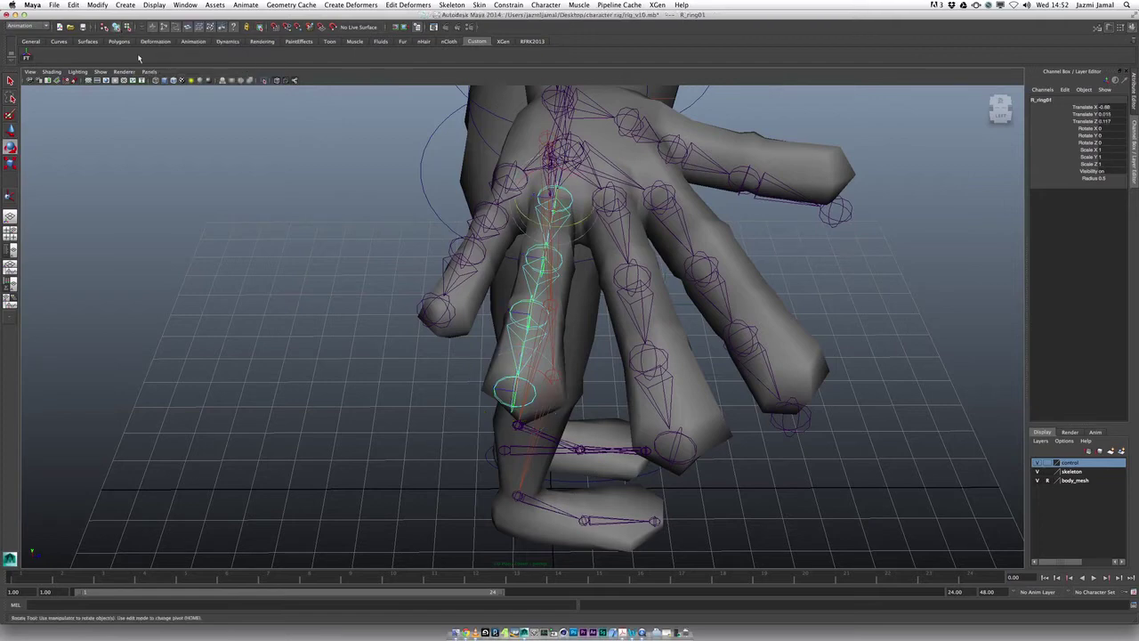
- Test the curl by rotating the ring finger joints together with their adjusted axes, and undo the test rotation
left_click_drag(376, 332, 394, 346, "alt")
key("q")
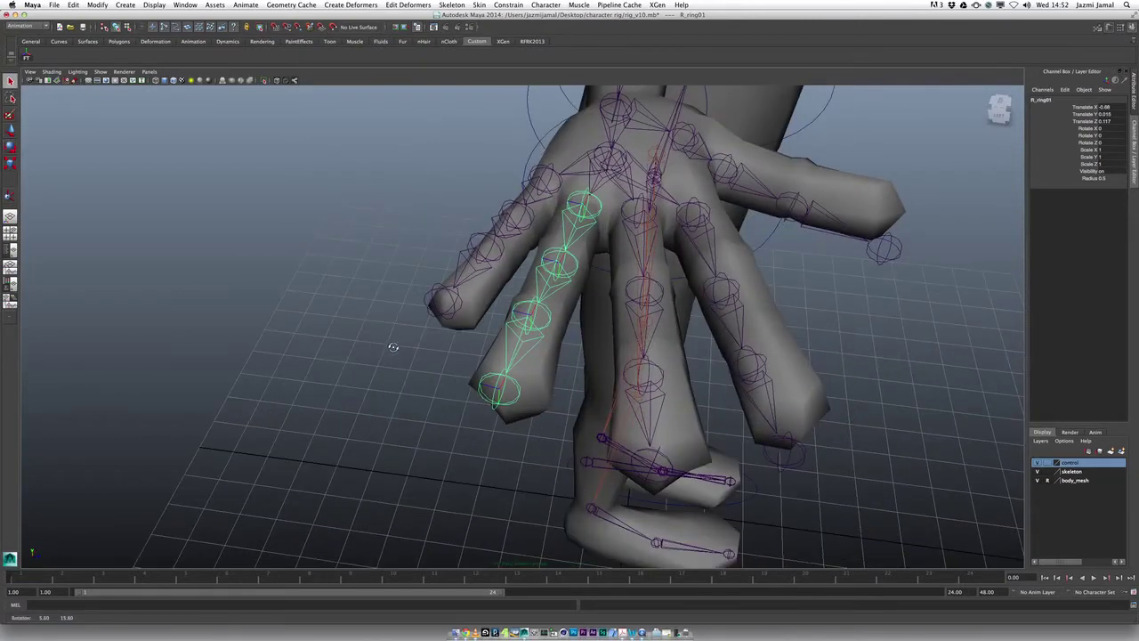
left_click(576, 260)
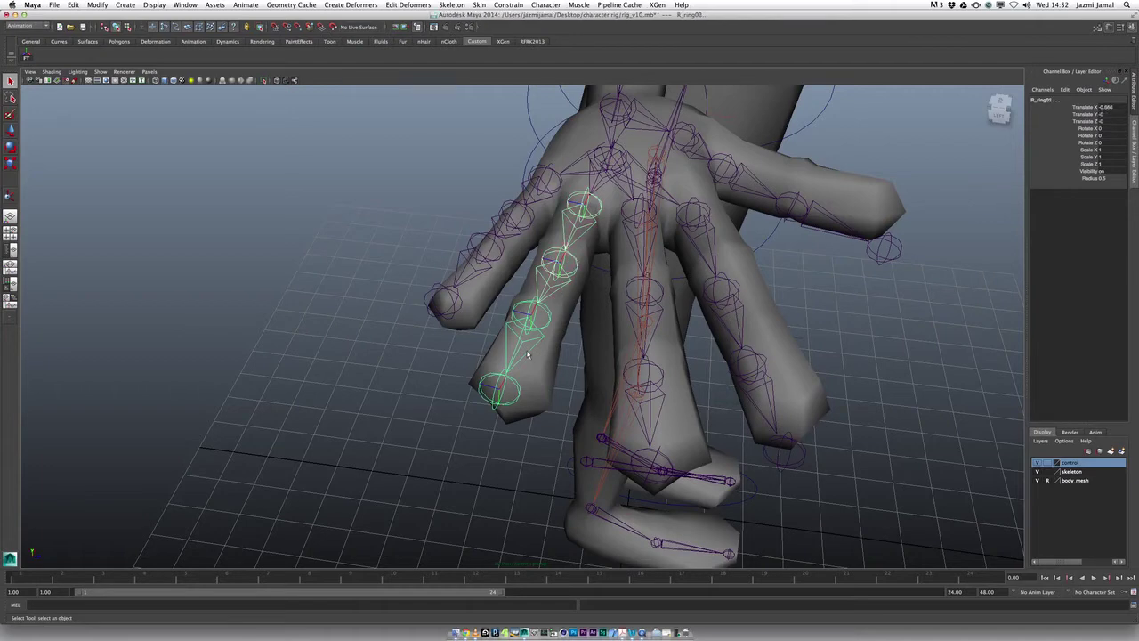
left_click(516, 384)
key("e")
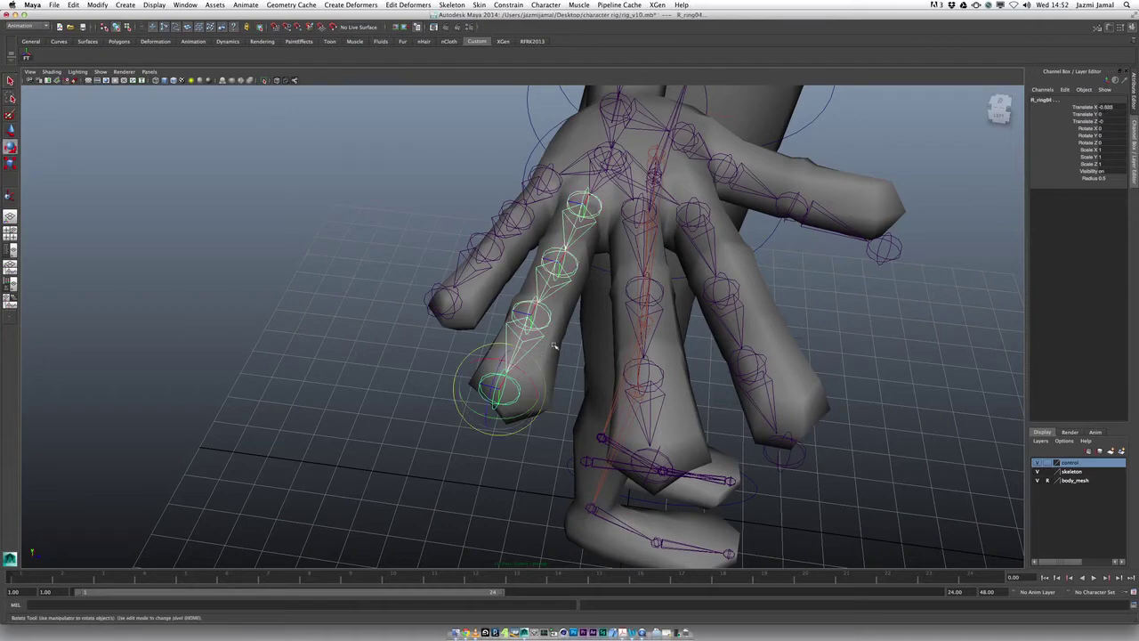
left_click_drag(524, 370, 580, 372, "alt")
key("z")
key("z")
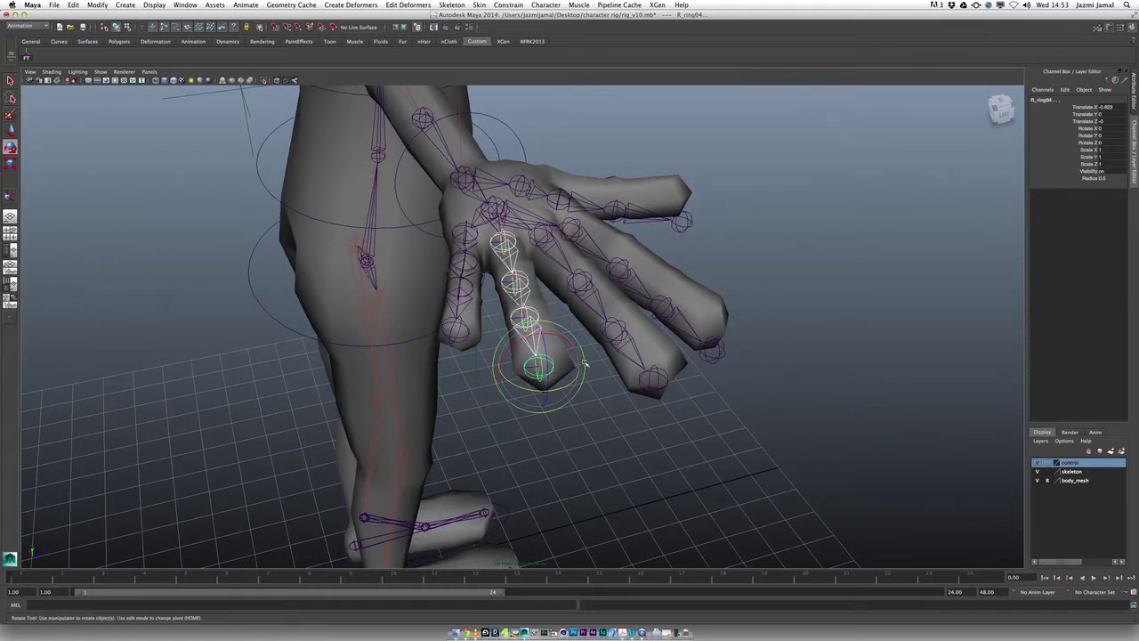
- Clear the joint selection and open the Set Driven Key window, placing it clear of the hand
left_click(773, 251)
left_click_drag(582, 353, 489, 347, "alt")
middle_click_drag(490, 347, 407, 342, "alt")
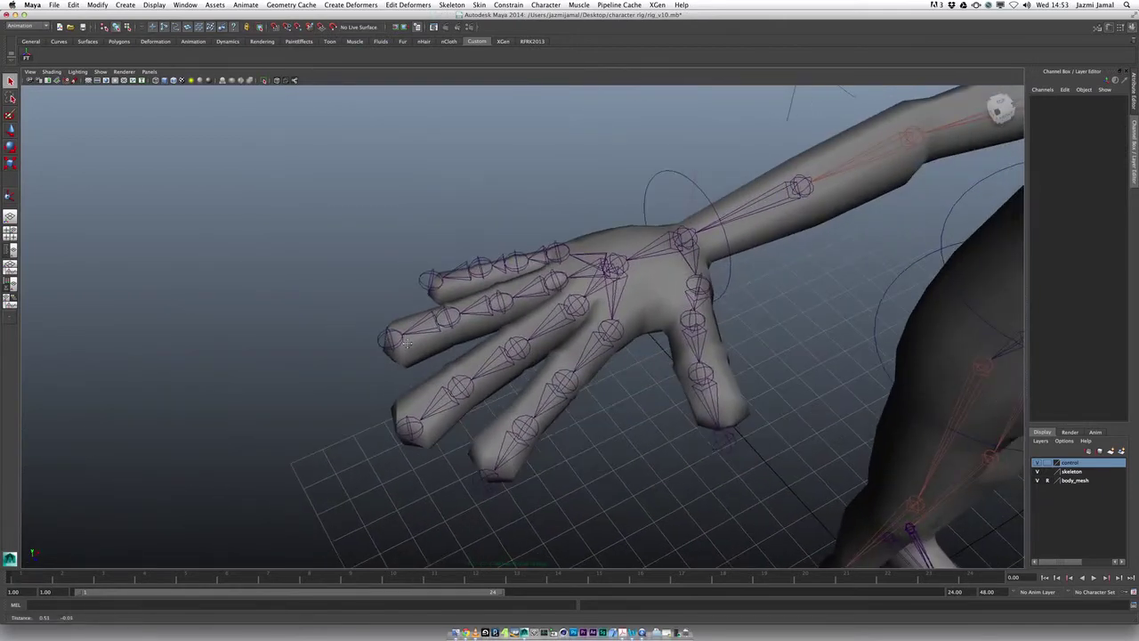
left_click_drag(407, 342, 422, 342, "alt")
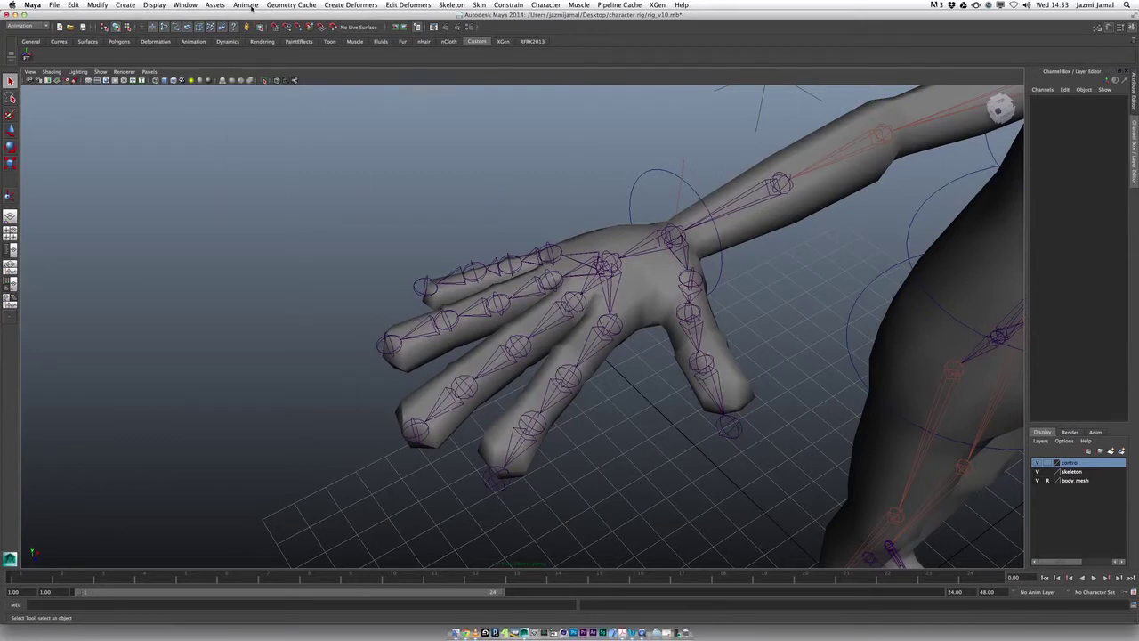
left_click(251, 8)
mouse_move(264, 46)
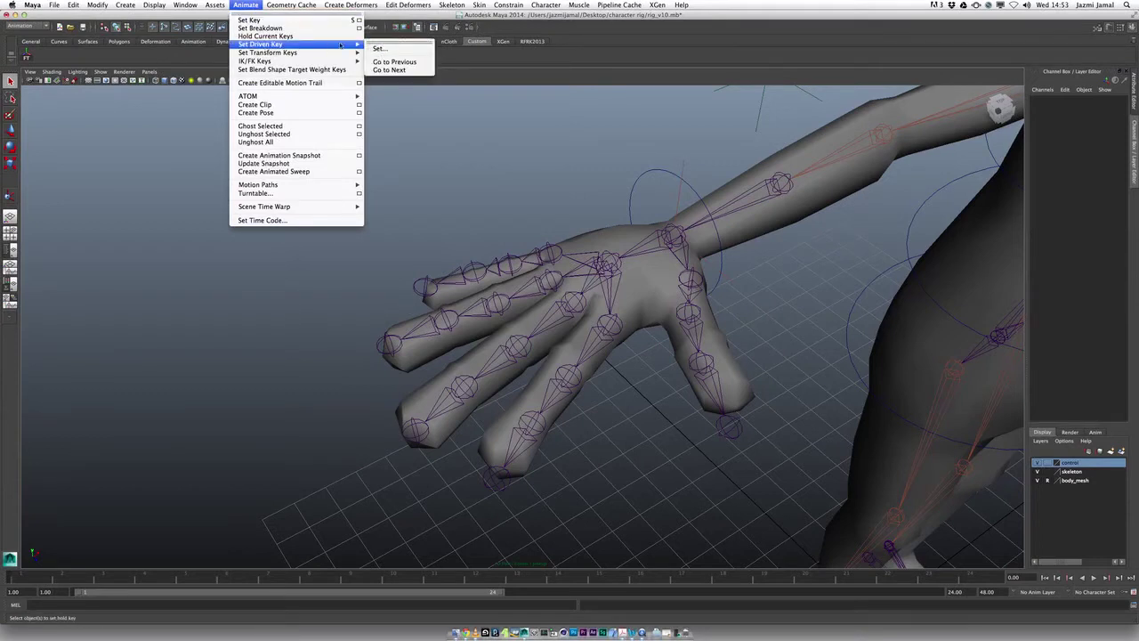
left_click(380, 49)
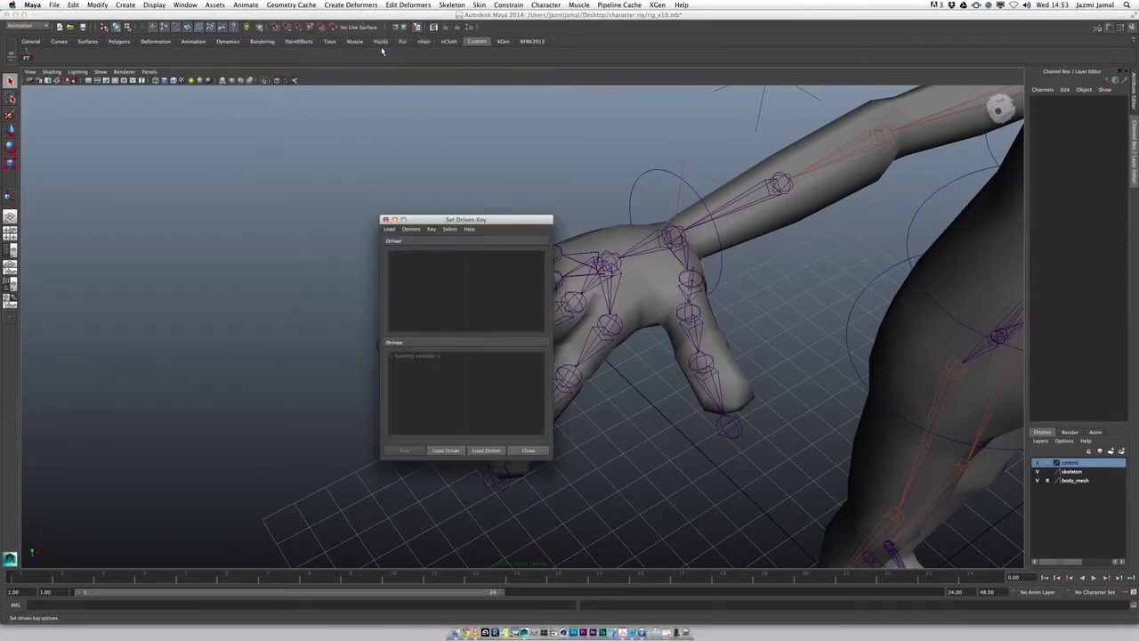
left_click_drag(475, 223, 219, 151)
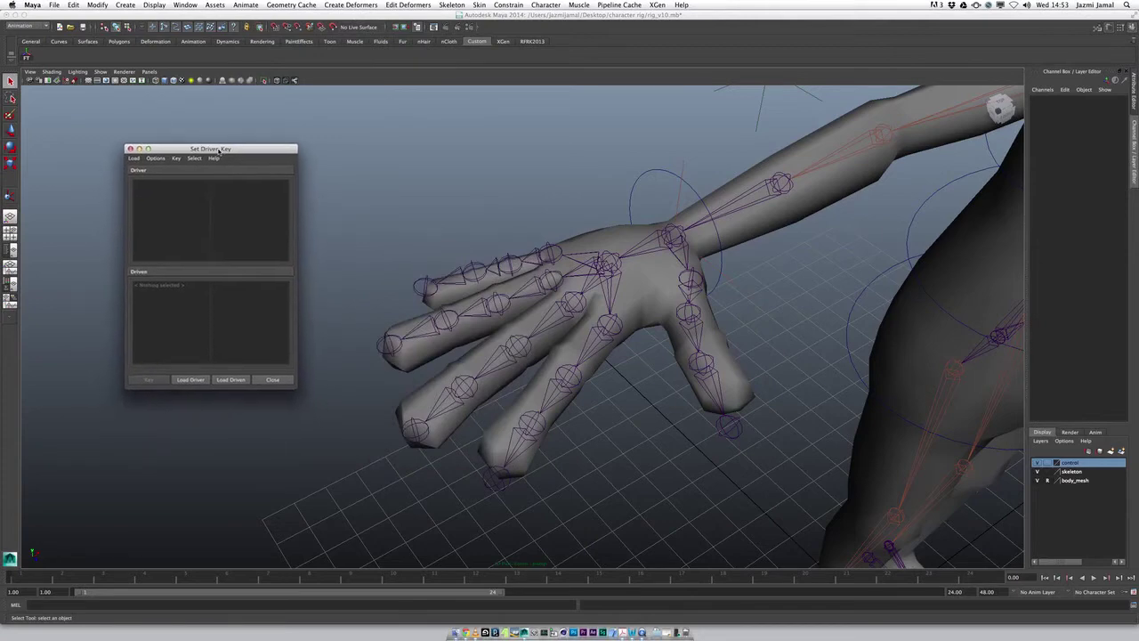
- Select the right wrist control as the object for driving the ring finger, keeping the hand in view
left_click_drag(312, 190, 379, 193, "alt")
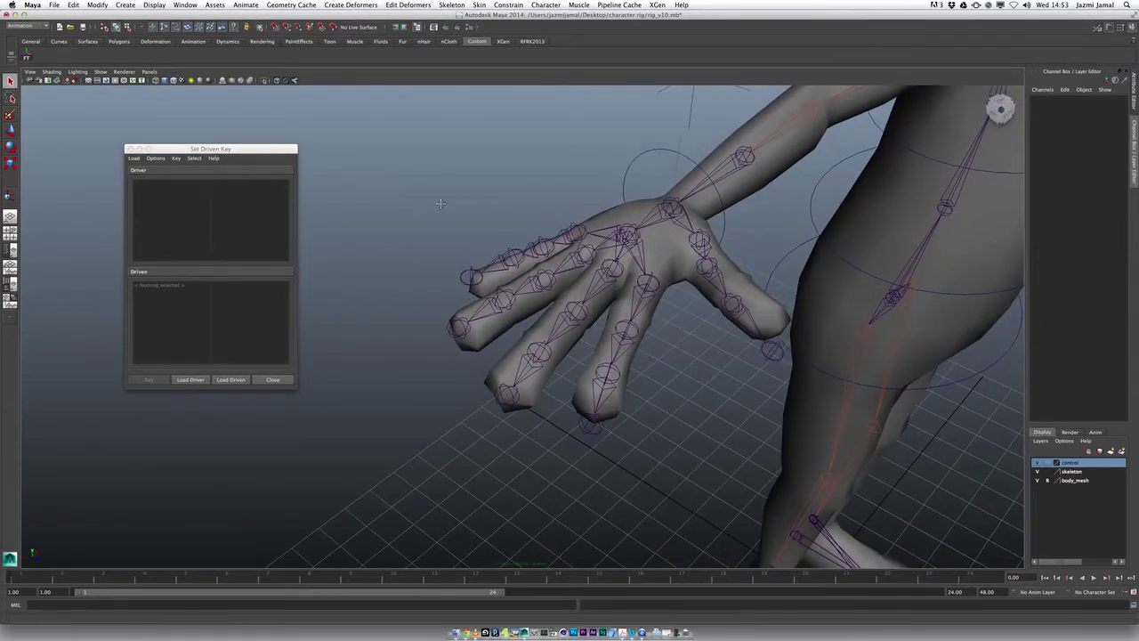
middle_click_drag(379, 193, 346, 211, "alt")
left_click_drag(347, 211, 378, 202, "alt")
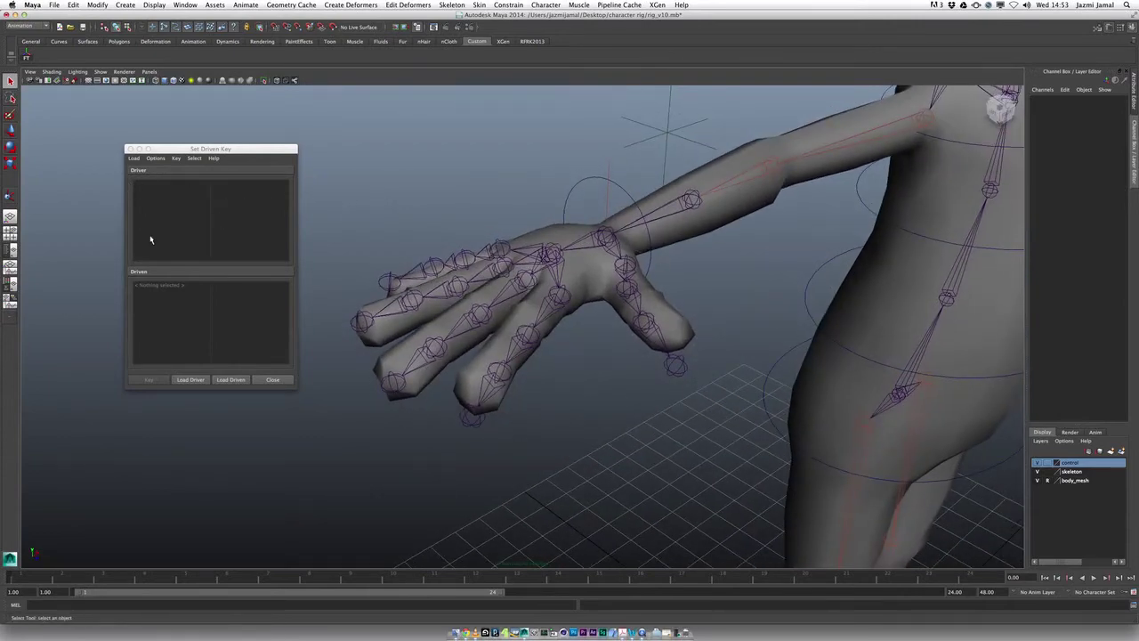
left_click(580, 186)
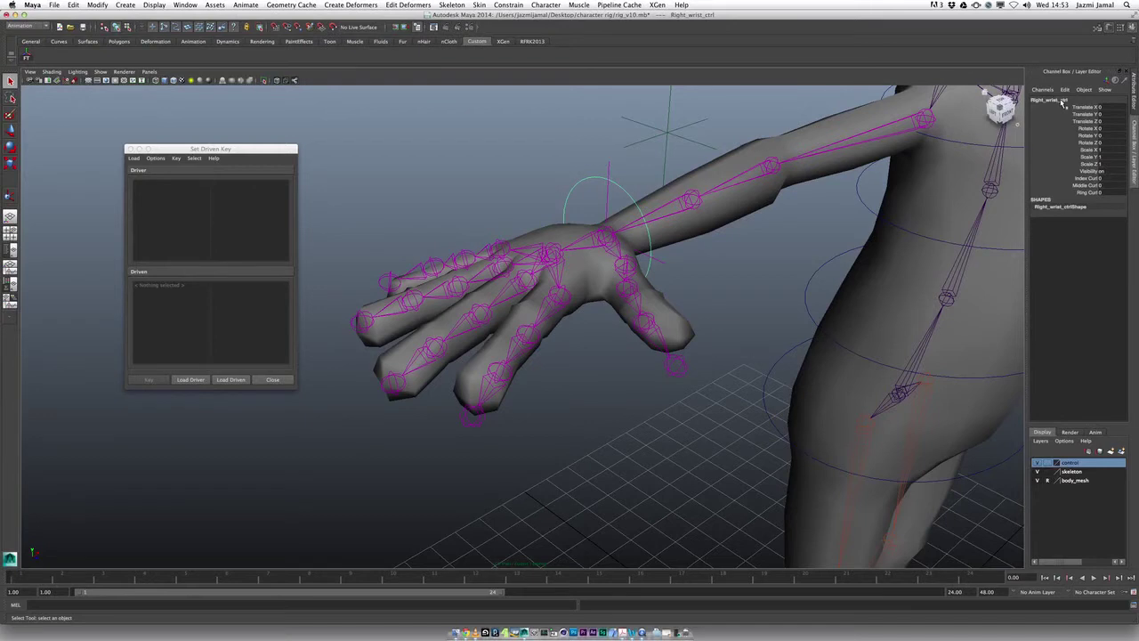
- Load the right wrist control as the driver and the four ring finger joints, R_ring01 to R_ring04, as the driven objects
left_click(190, 380)
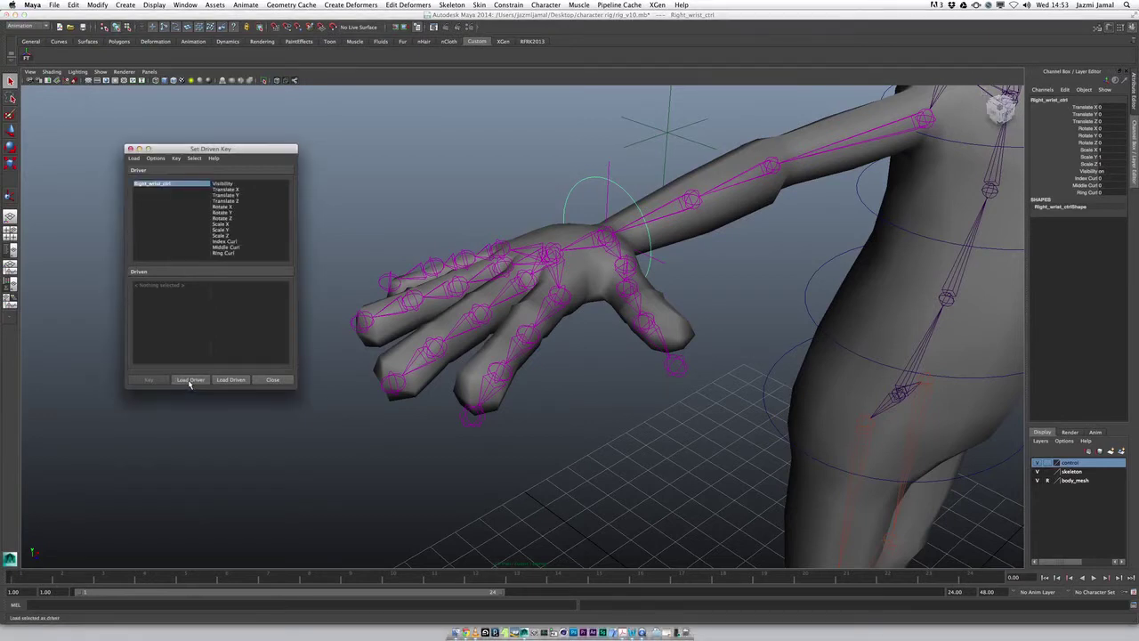
left_click(398, 281, "alt")
left_click_drag(398, 281, 412, 285, "alt")
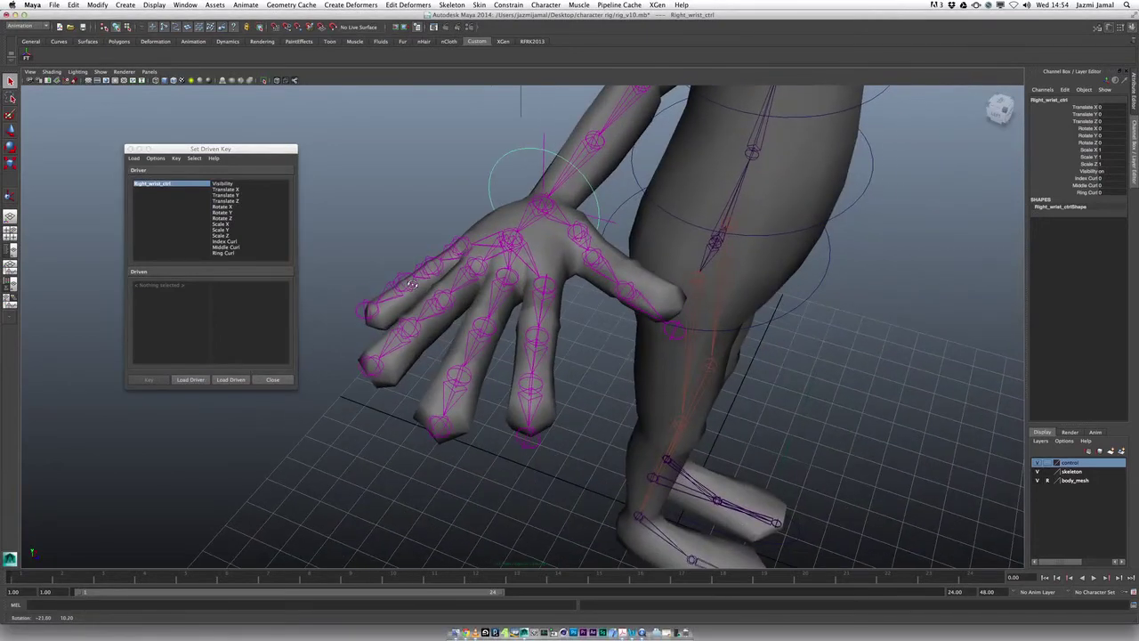
left_click(482, 264)
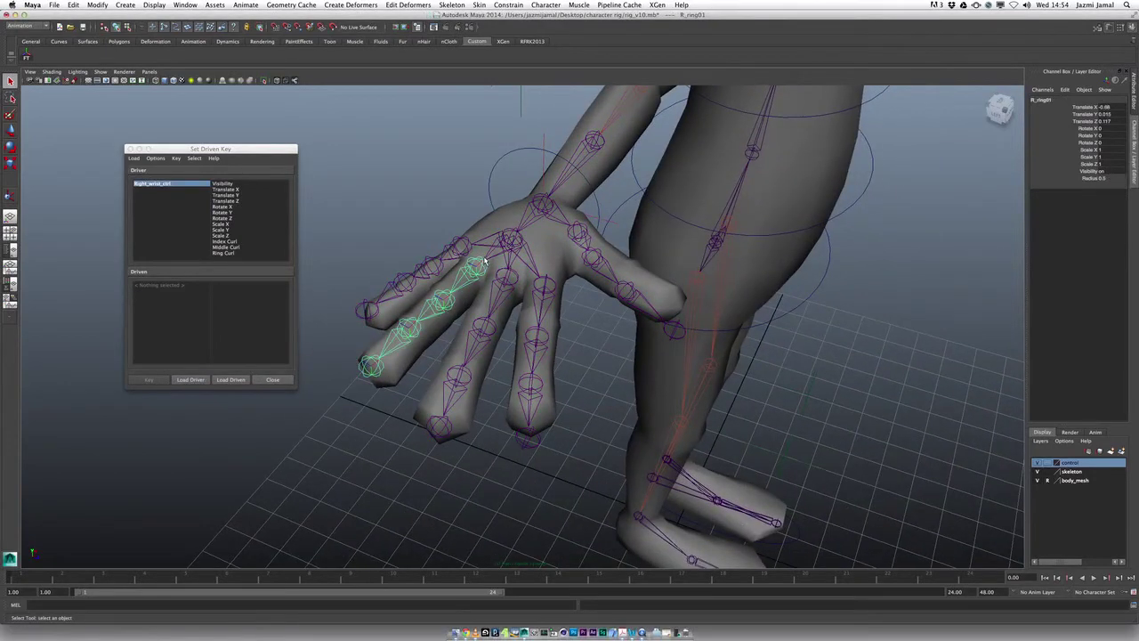
left_click(456, 303)
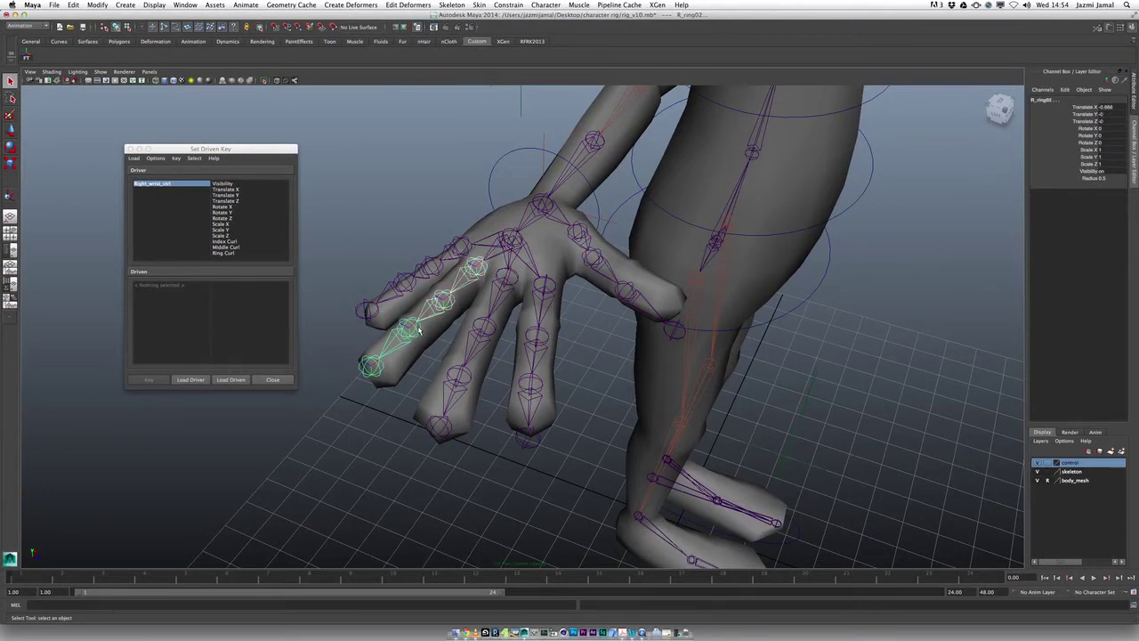
left_click(380, 374)
left_click(233, 380)
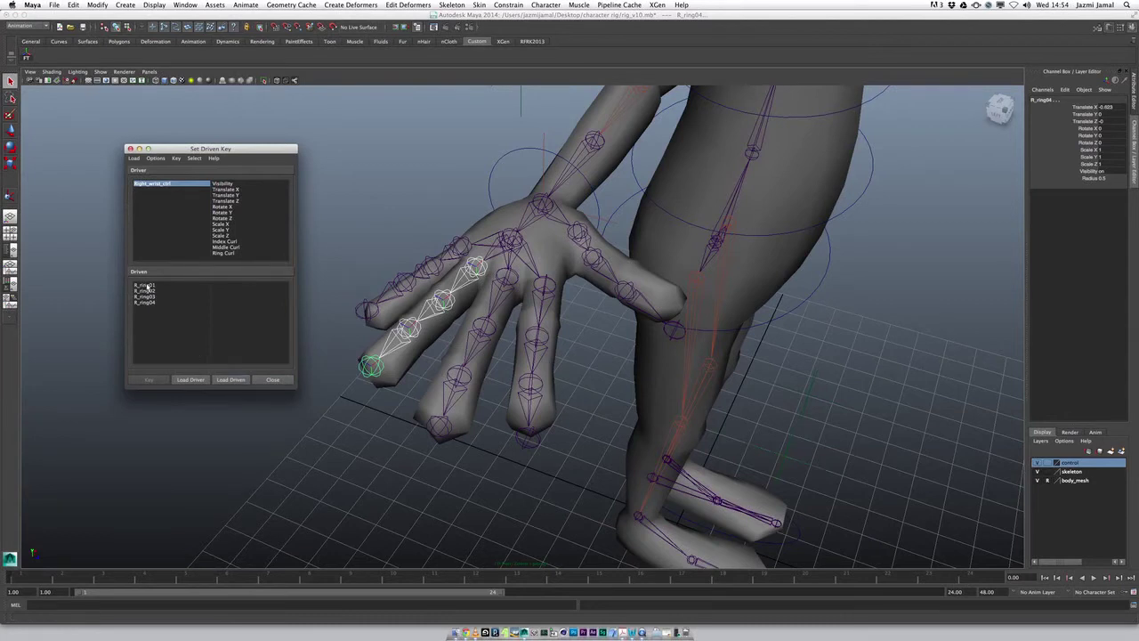
- Set a driven key for the straight finger, with Ring Curl driving Rotate Z on all four ring joints
left_click_drag(148, 285, 147, 305)
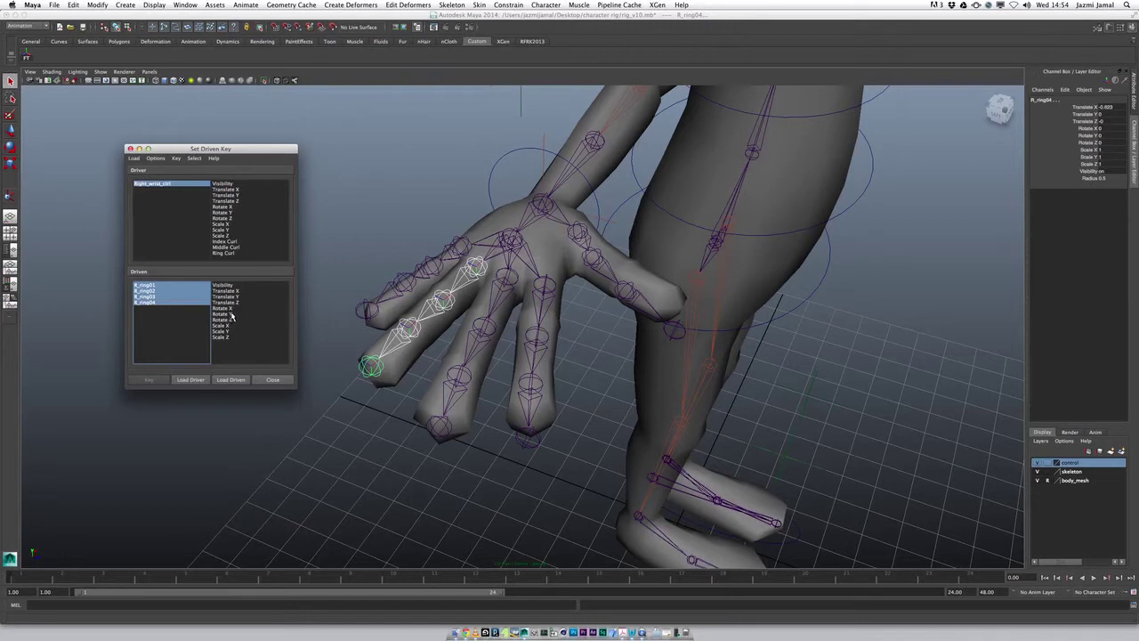
left_click(171, 185)
left_click(224, 254)
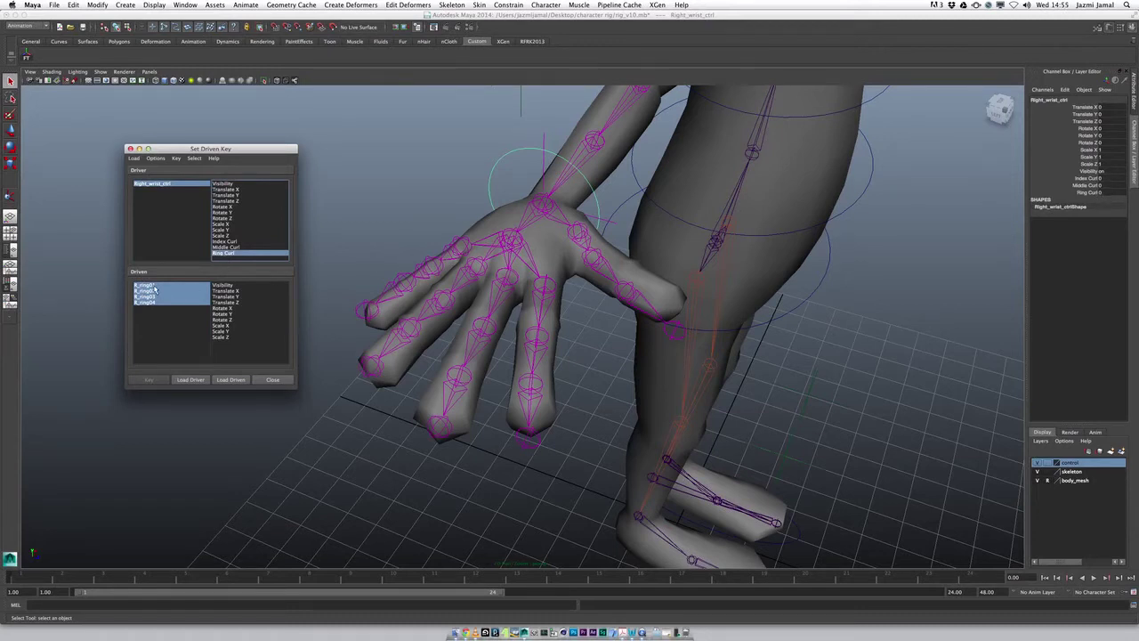
left_click_drag(156, 286, 155, 304)
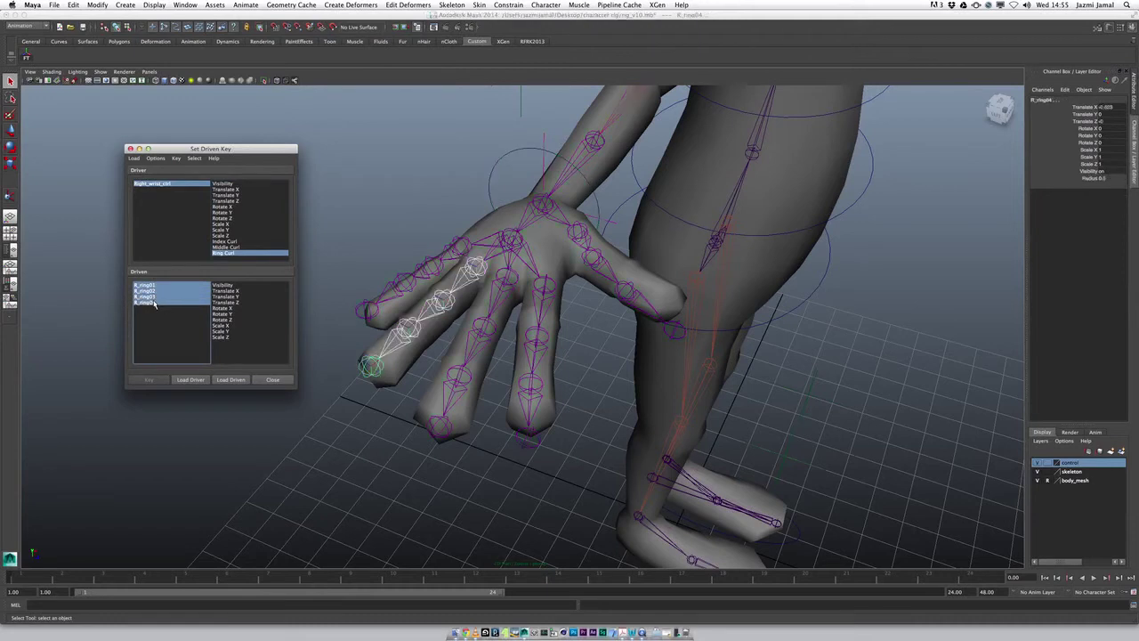
left_click(223, 320)
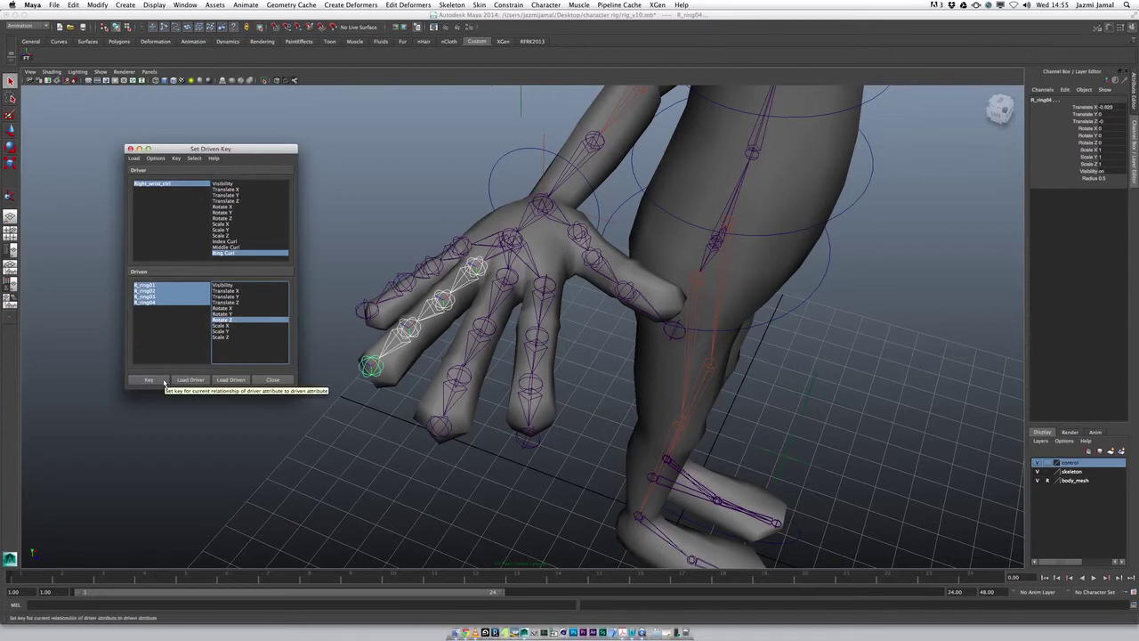
left_click(162, 381)
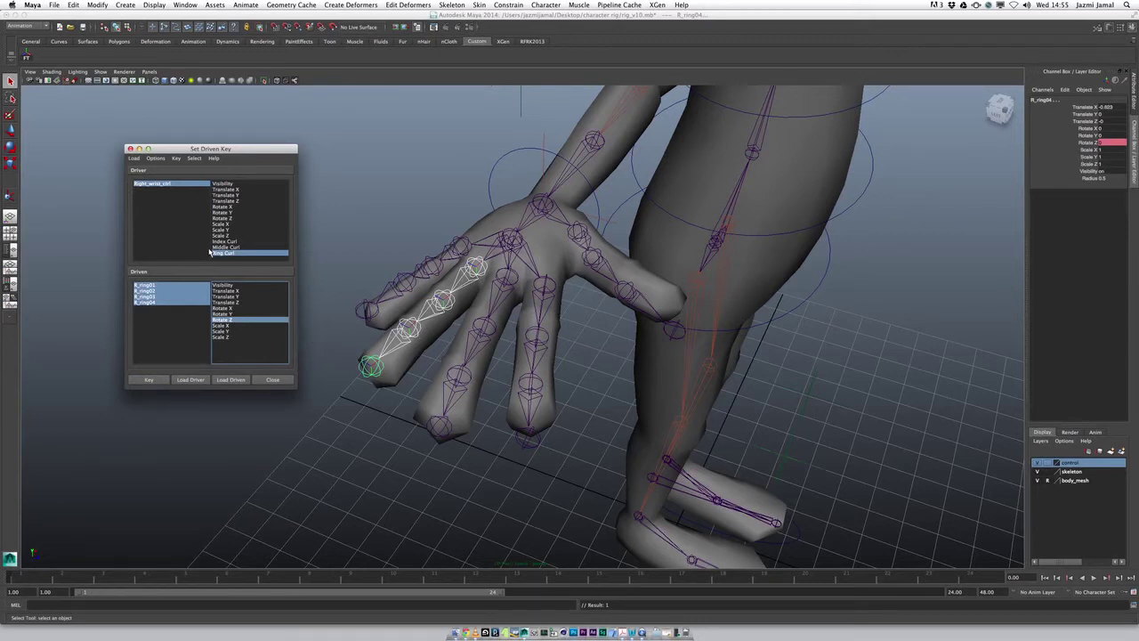
- Set the right wrist control's Ring Curl to 10
left_click(169, 184)
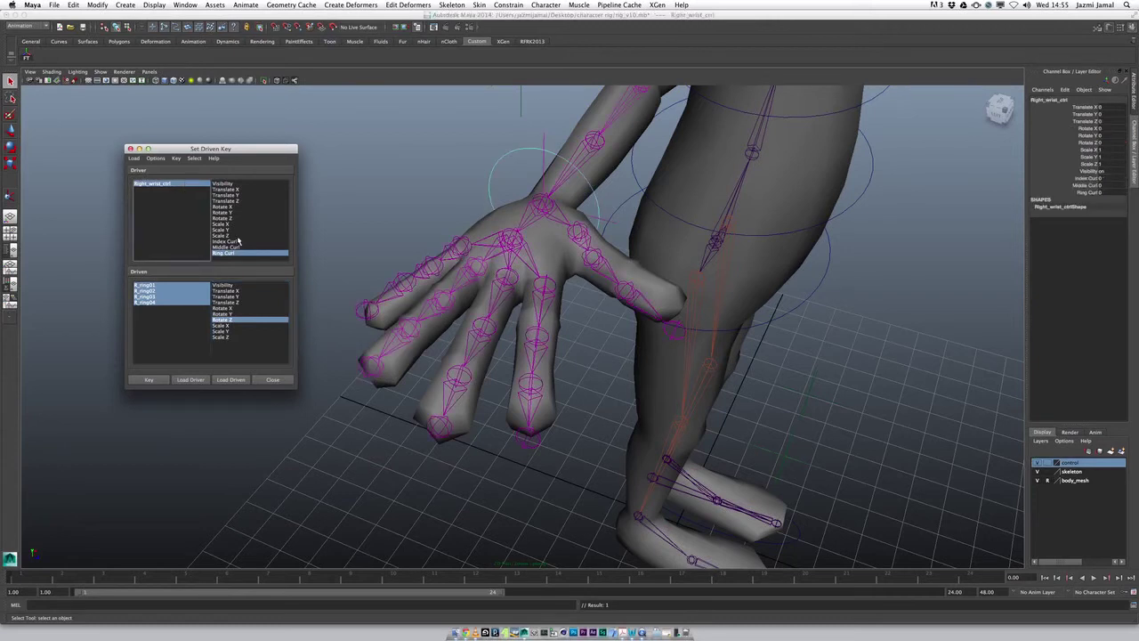
left_click(1108, 193)
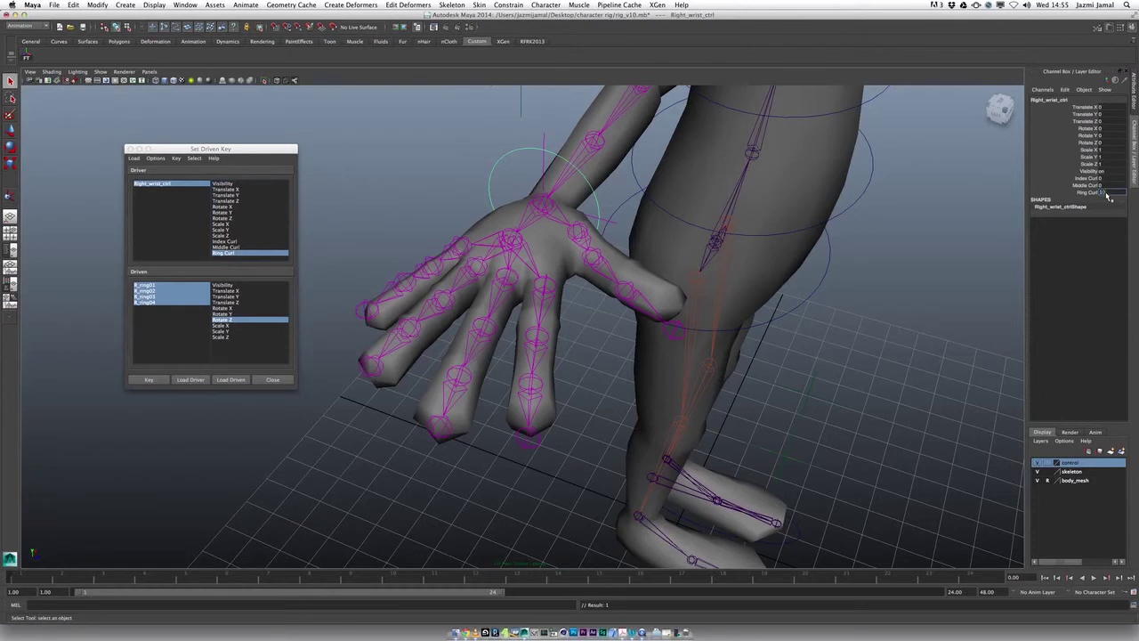
double_click(1107, 193)
- Curl the ring finger toward the palm by changing Rotate Z on all four ring joints to about -85, checking from the side
left_click_drag(173, 286, 171, 304)
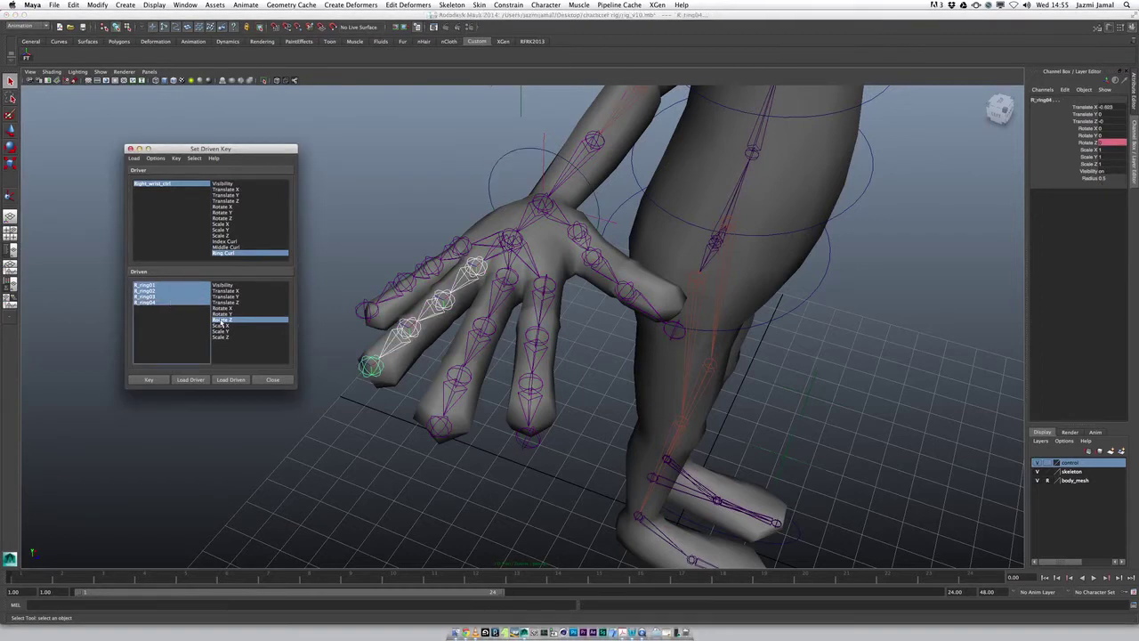
left_click(221, 321)
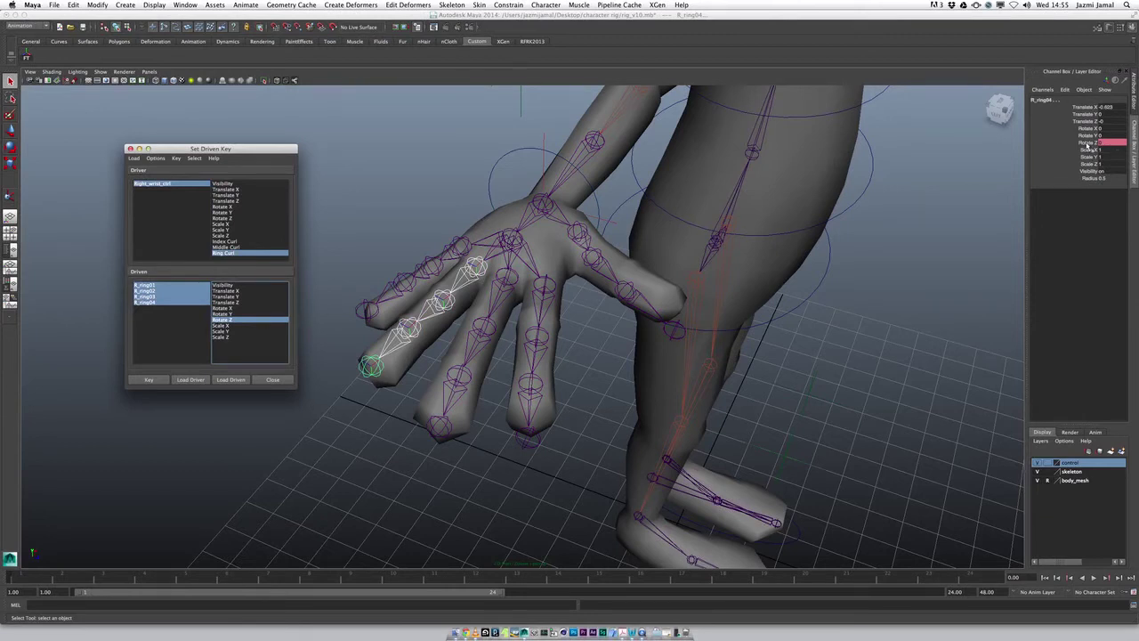
left_click(1087, 143)
key("e")
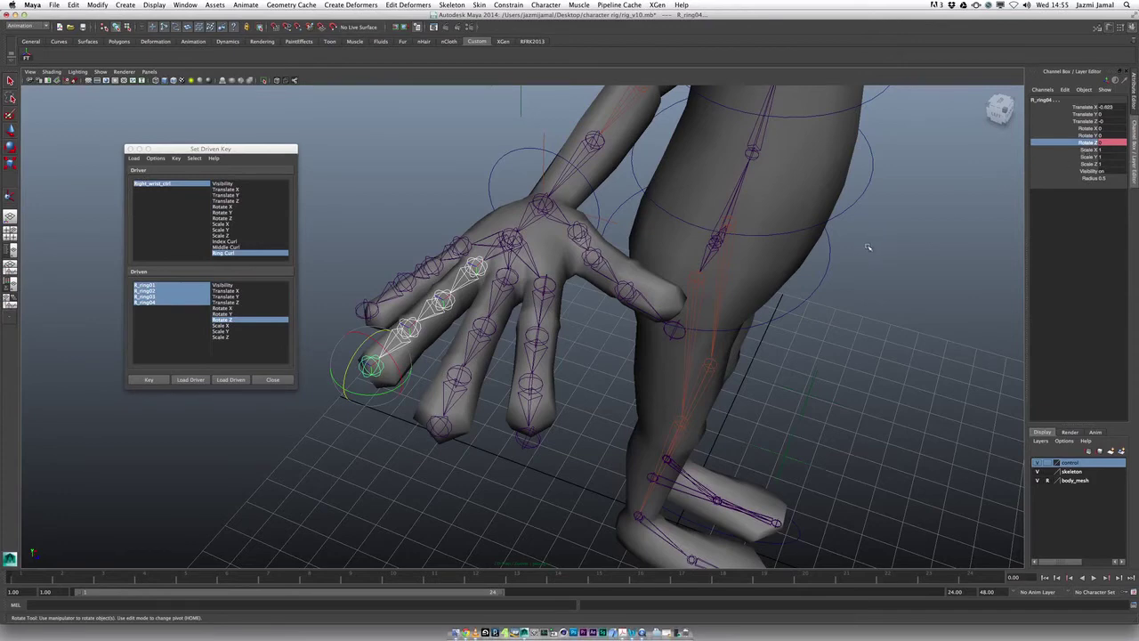
left_click_drag(854, 269, 752, 277, "alt")
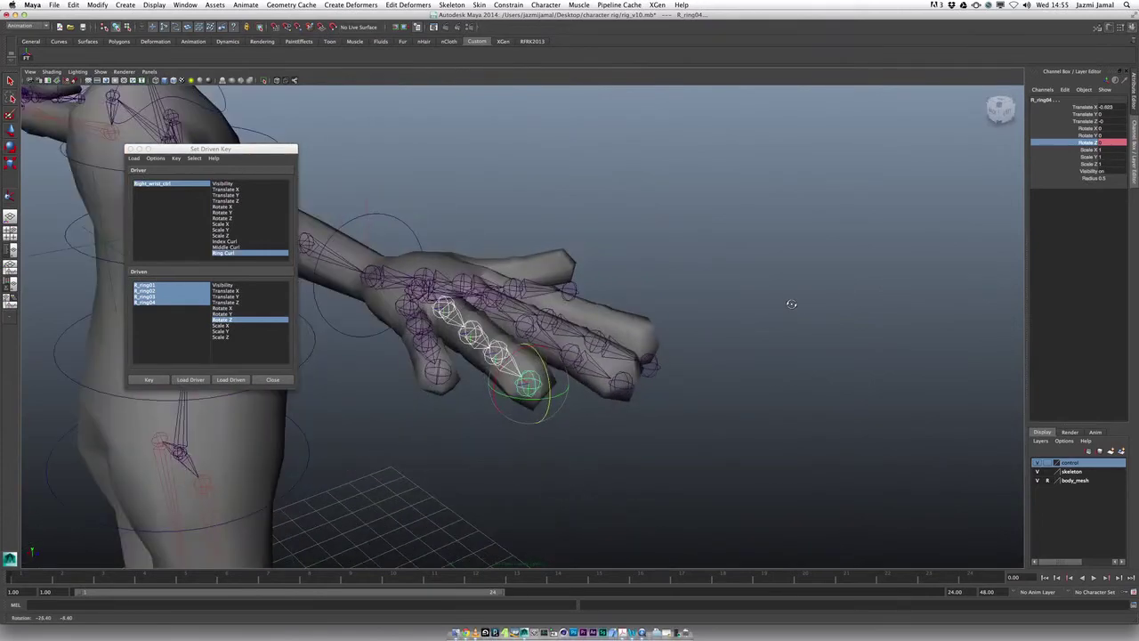
middle_click_drag(717, 263, 716, 300)
left_click_drag(671, 269, 756, 268, "alt")
middle_click_drag(758, 263, 762, 265)
left_click_drag(763, 265, 704, 257, "alt")
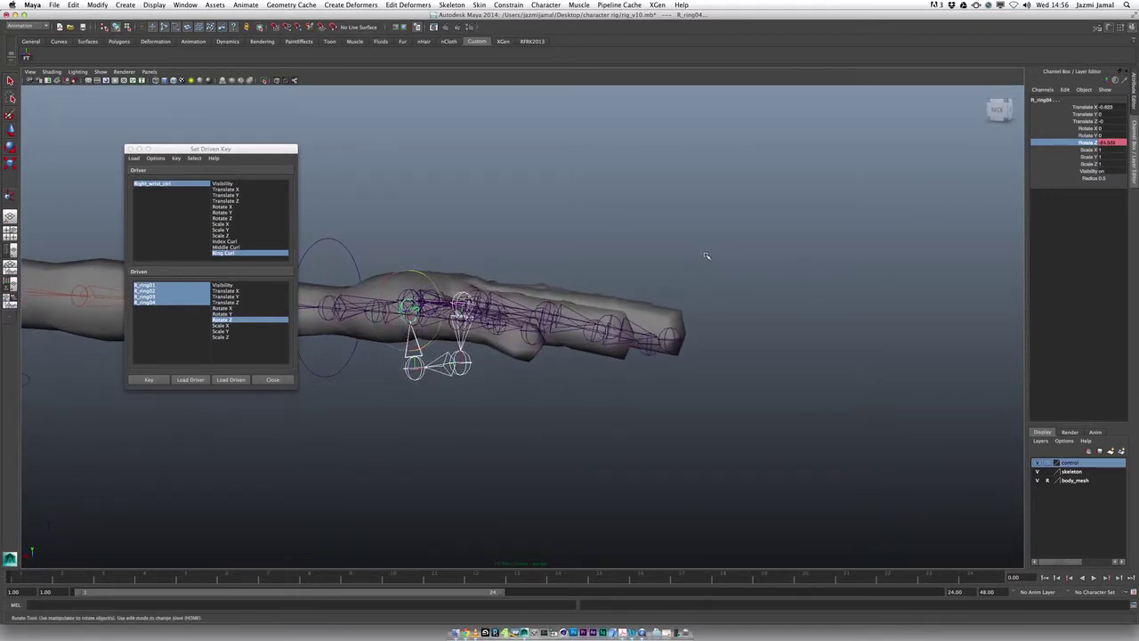
- Set a driven key linking the curled Rotate Z pose of the four ring joints to the wrist control's current Ring Curl
left_click(171, 184)
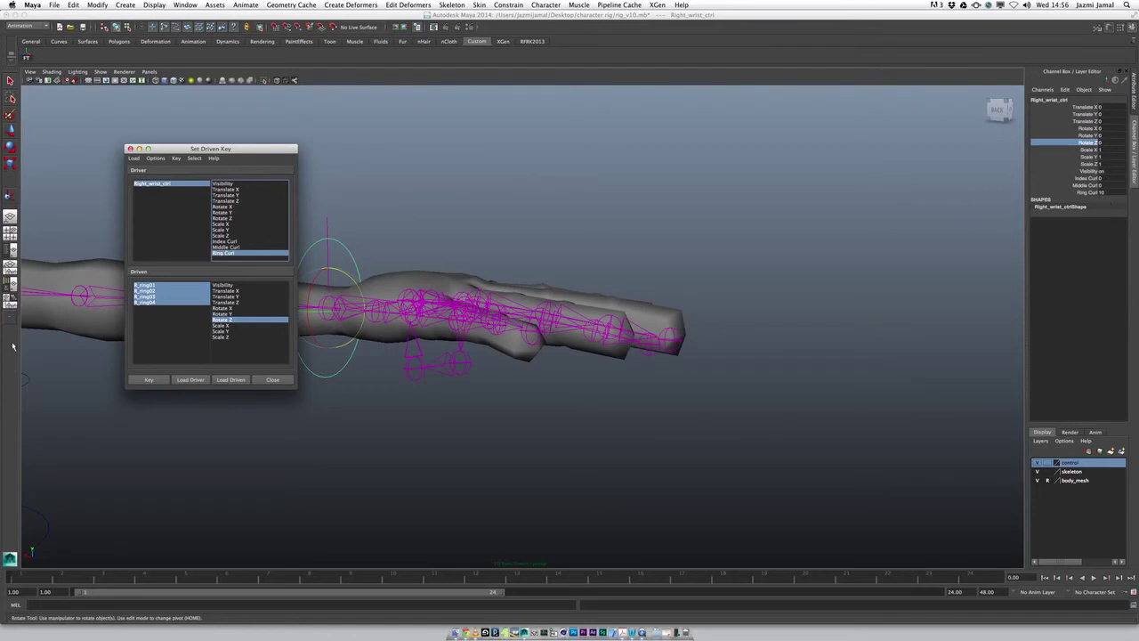
left_click_drag(145, 284, 148, 303)
left_click(226, 322)
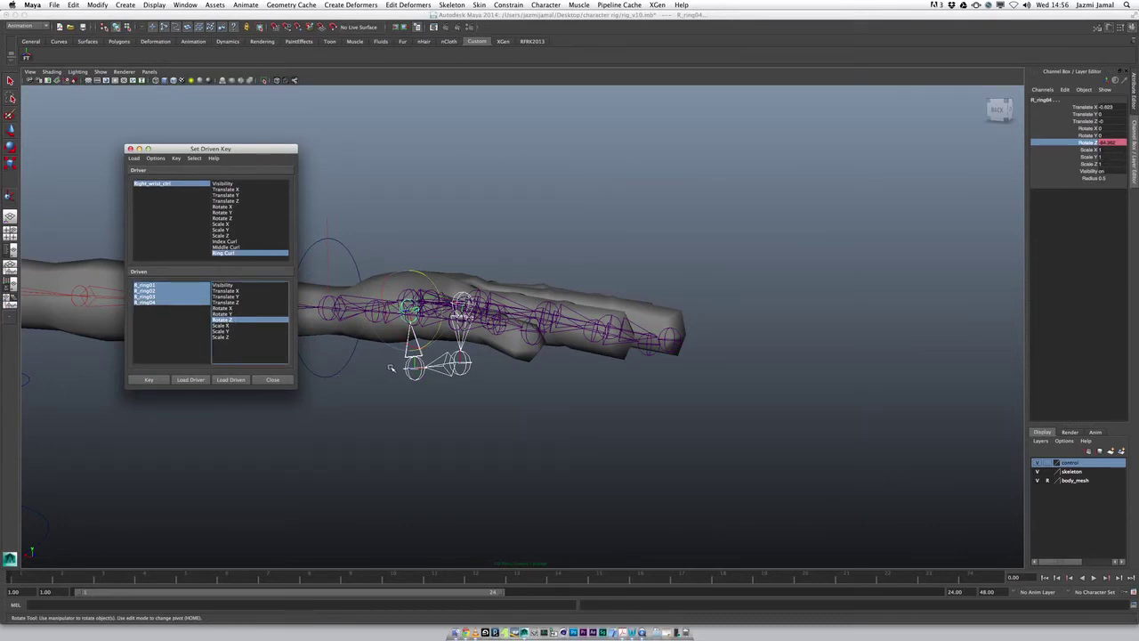
left_click(178, 185)
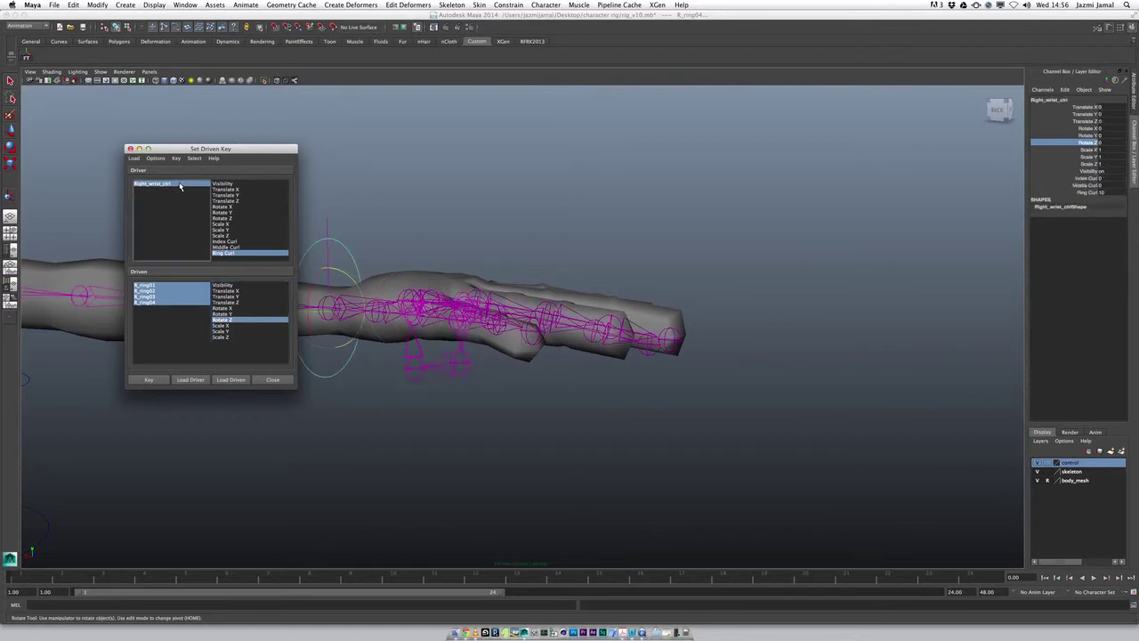
left_click(236, 252)
left_click_drag(189, 286, 185, 304)
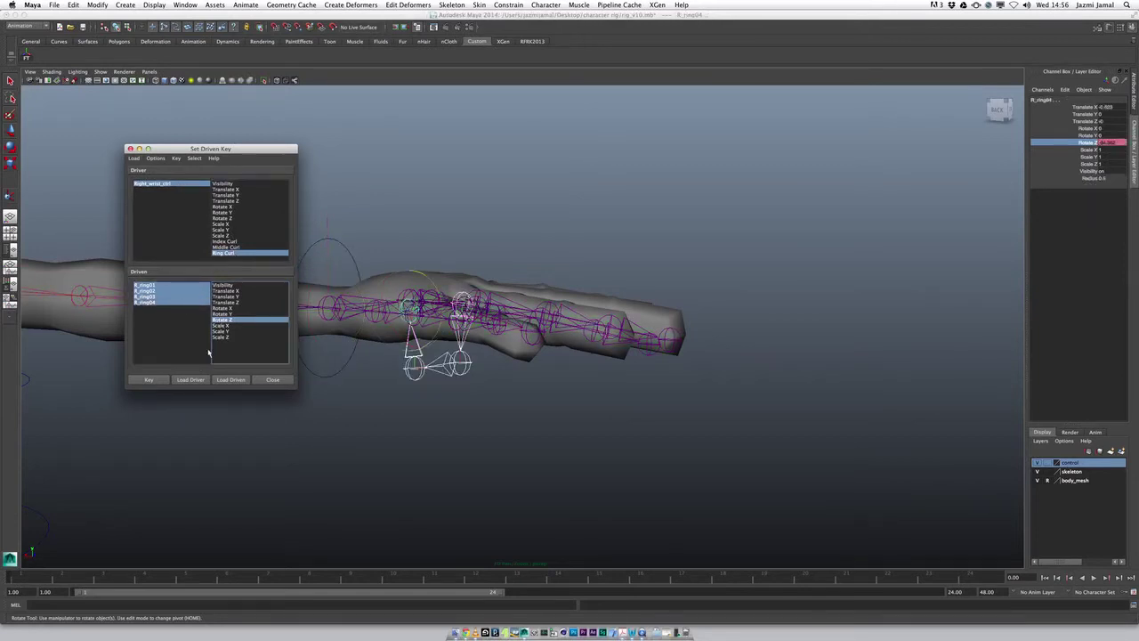
left_click(161, 382)
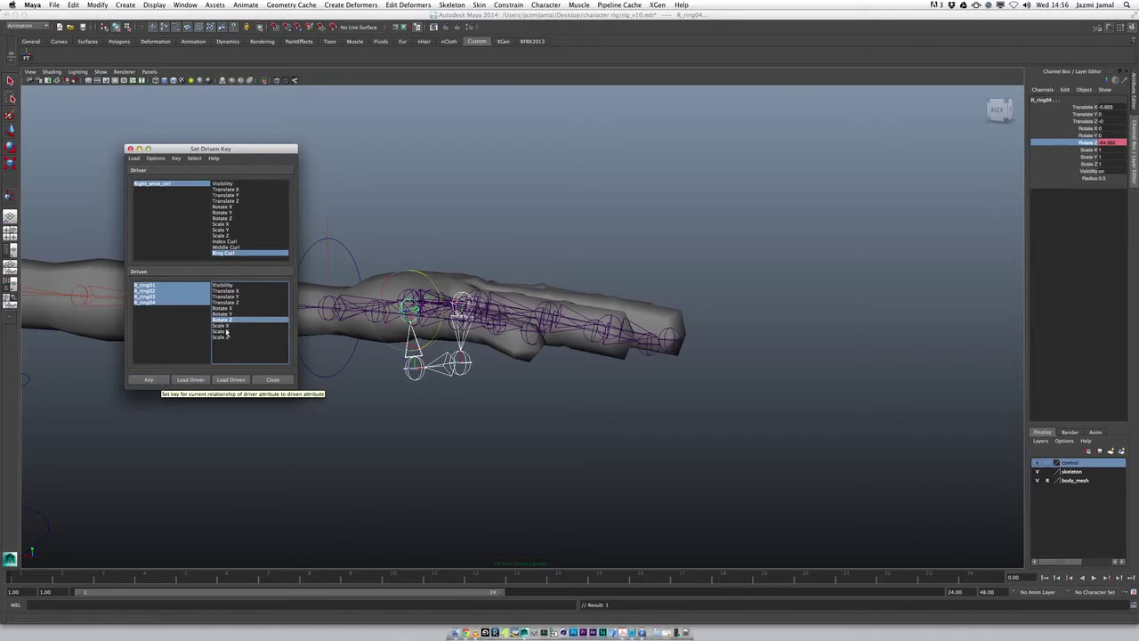
- Test the driven curl by scrubbing Ring Curl on the right wrist control, and reset it to 0
left_click(248, 258)
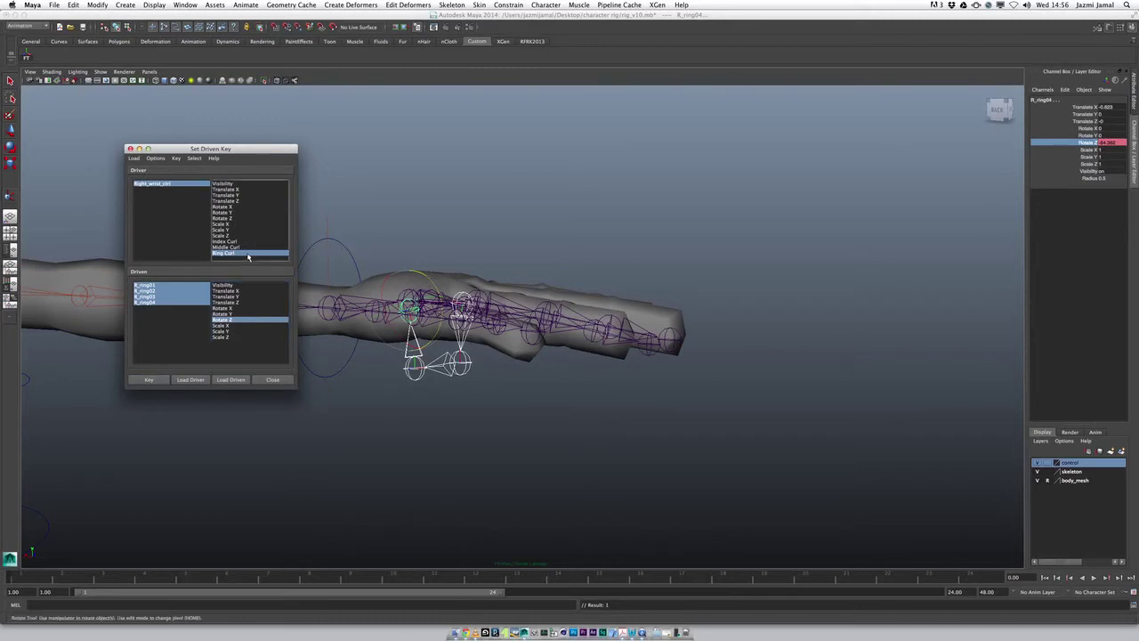
left_click(151, 184)
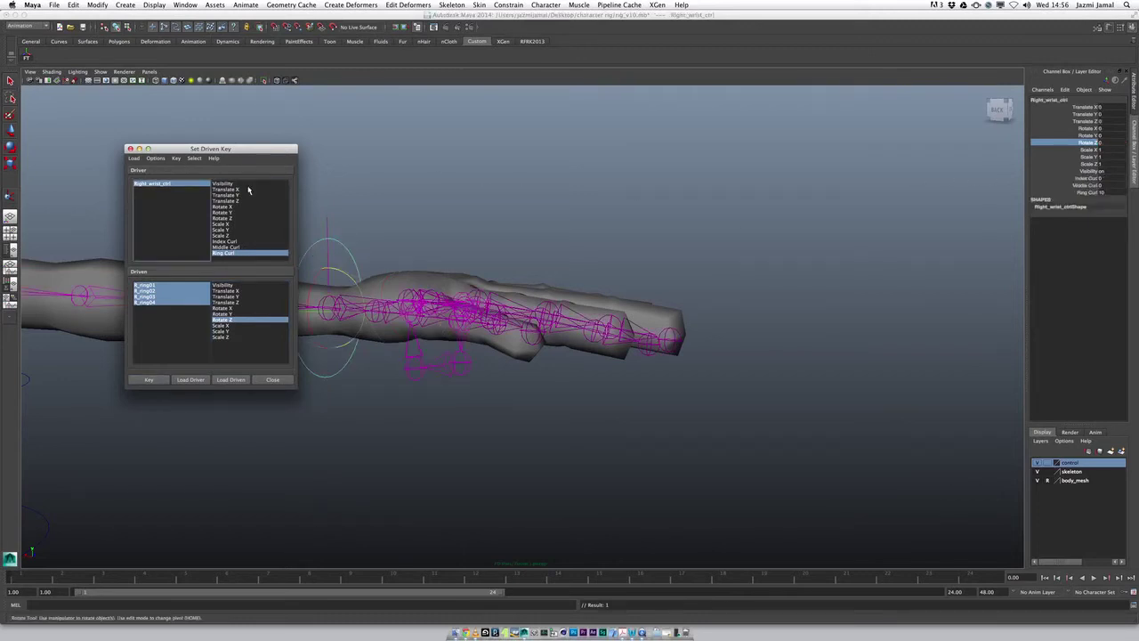
left_click(1086, 193)
mouse_move(770, 251)
left_mouse_down("alt")
mouse_move(611, 258)
mouse_move(637, 233)
mouse_move(759, 239)
left_mouse_up("alt")
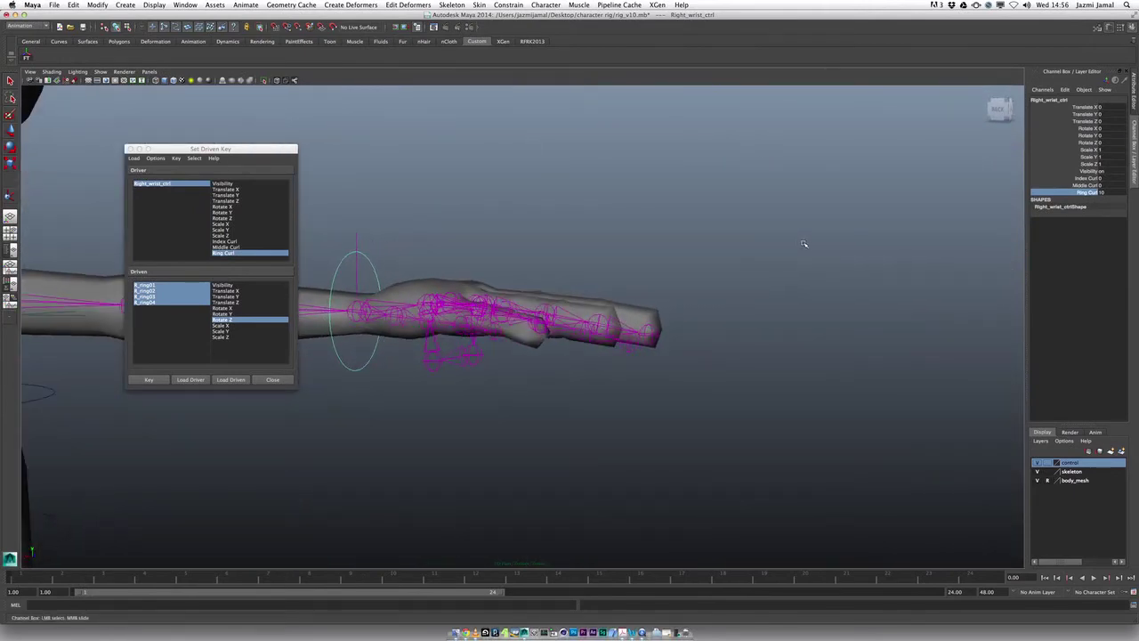
middle_click_drag(803, 244, 774, 258)
left_click(1108, 193)
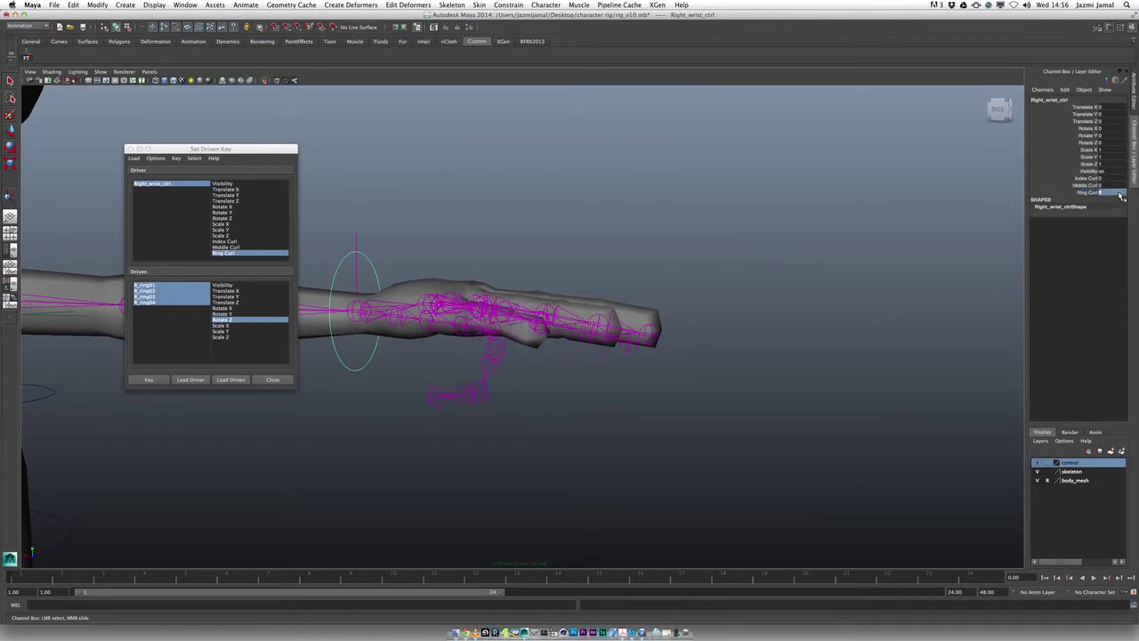
type("0")
key("Return")
- Check the curl from other angles with Ring Curl at 10, scrub it back to open the finger, and return it to 0
left_click_drag(752, 299, 700, 312, "alt")
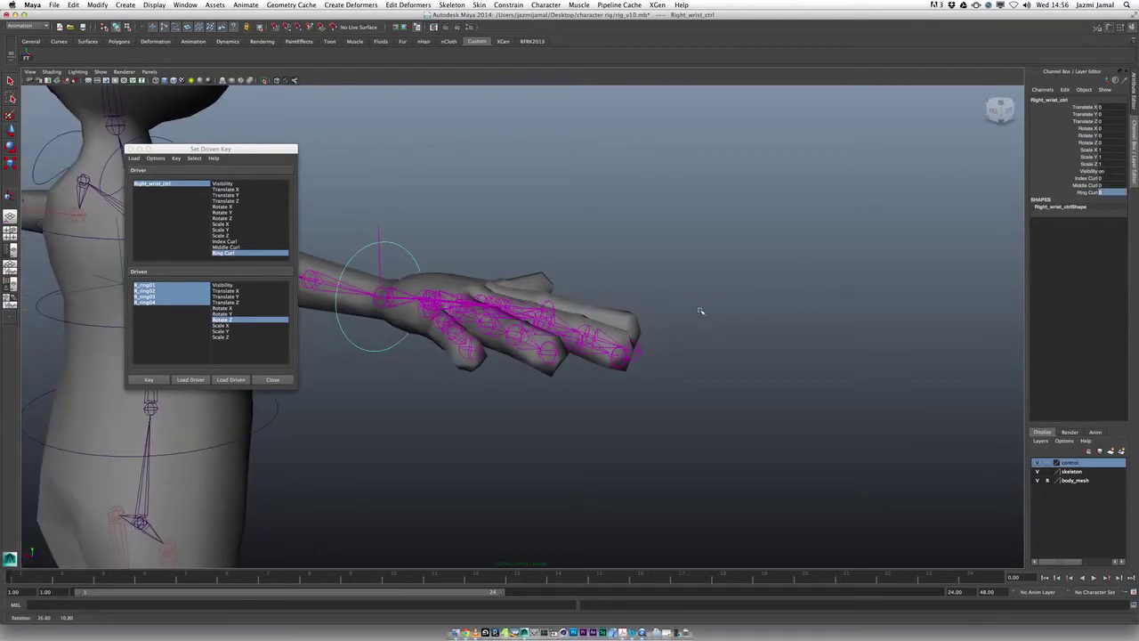
left_click(1112, 193)
type("10")
key("Return")
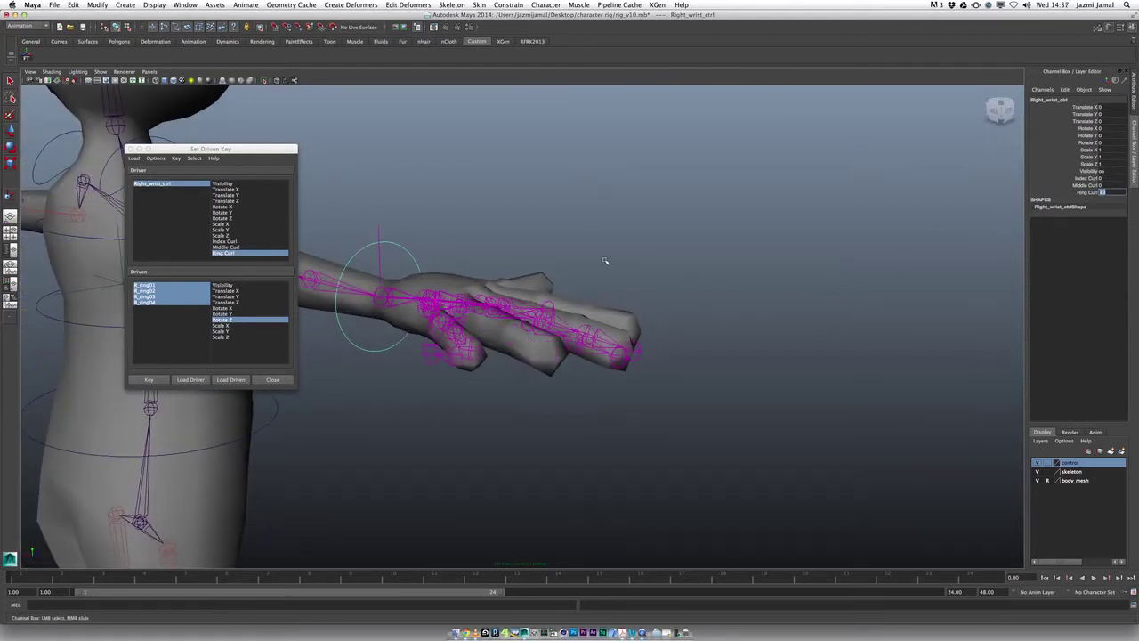
left_click_drag(605, 257, 587, 276, "alt")
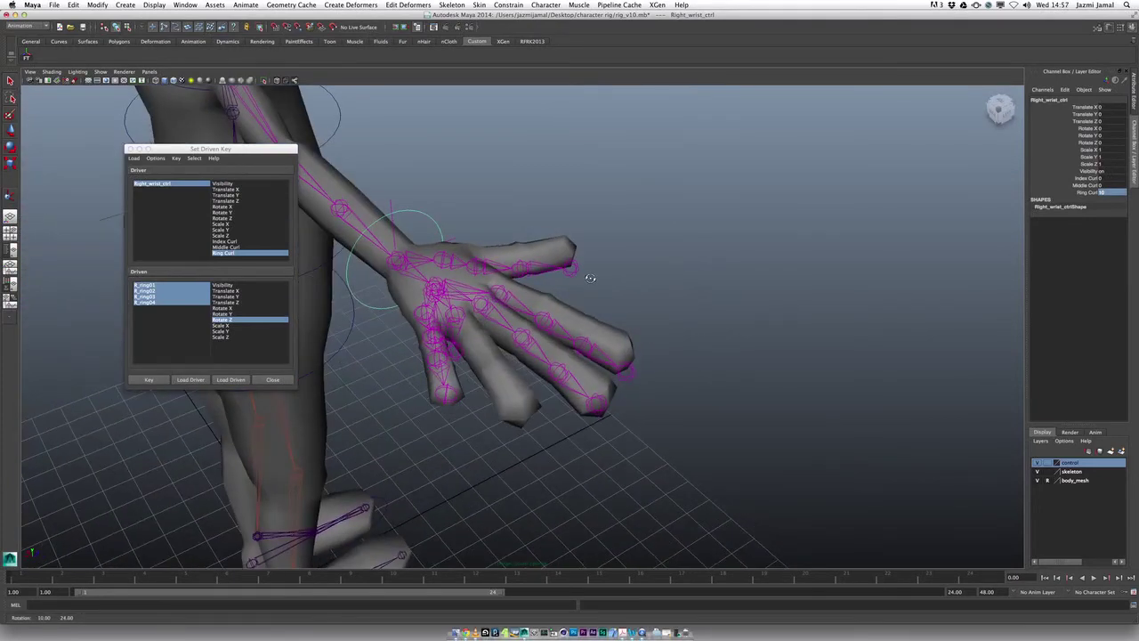
left_click(1098, 193)
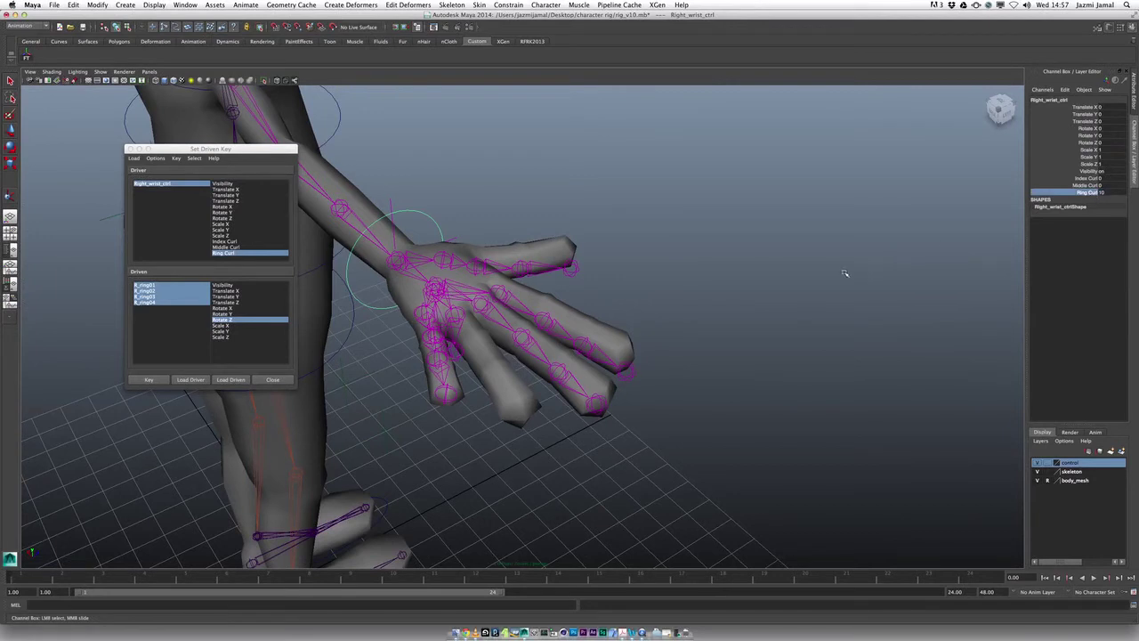
middle_click_drag(844, 274, 791, 267)
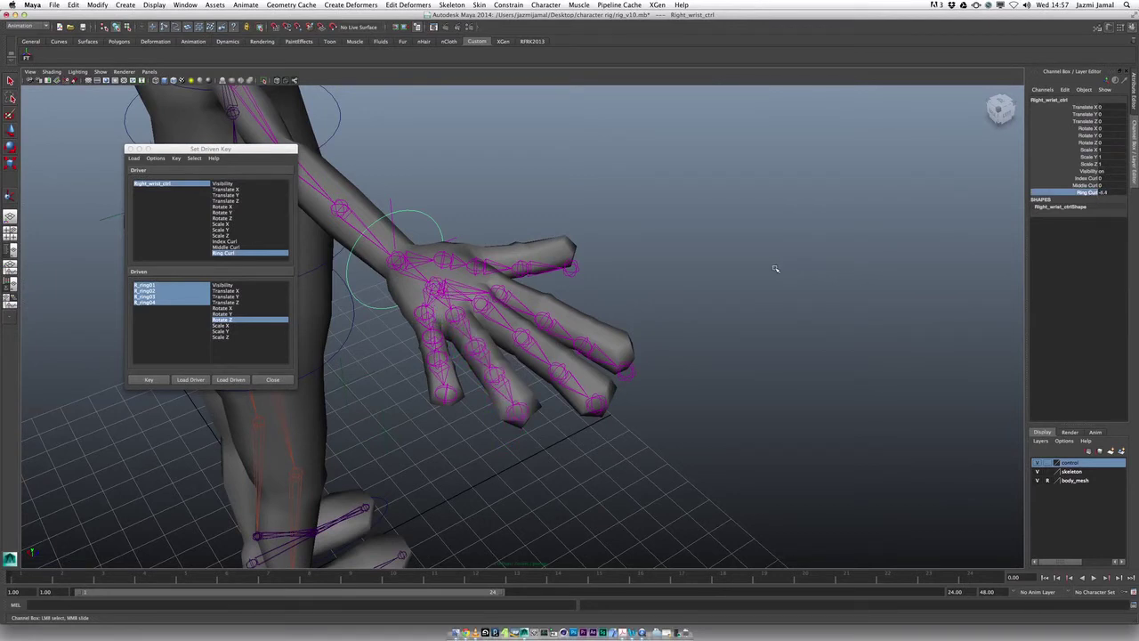
double_click(1103, 193)
type("0")
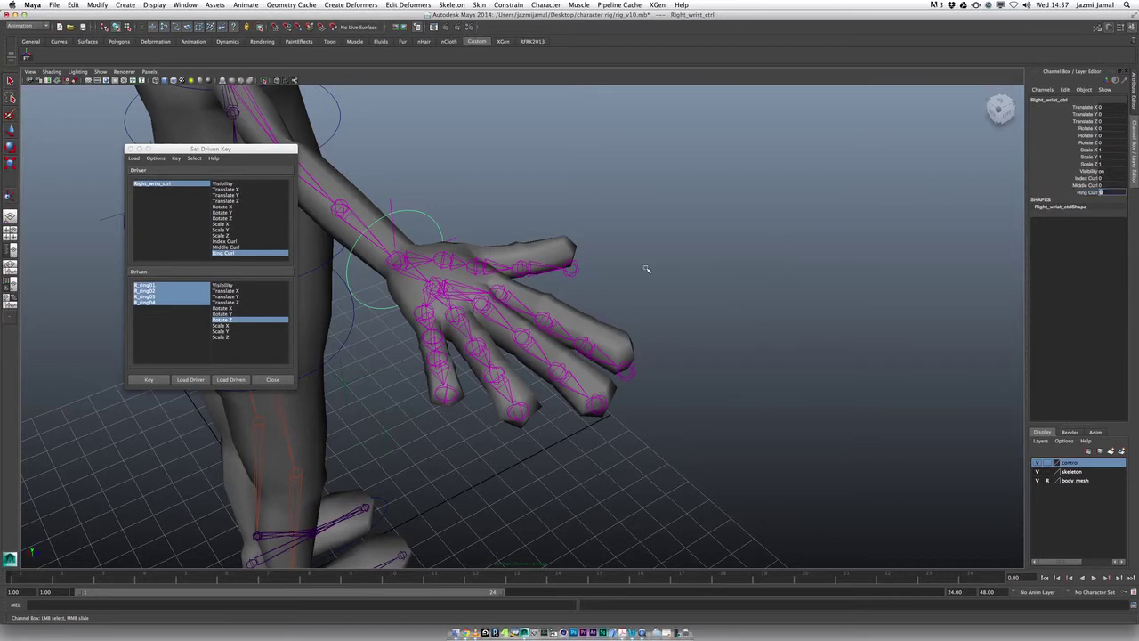
- Set the right wrist control's Ring Curl to -10 and choose Rotate Z on the four ring joints as the driven attribute
left_click(224, 252)
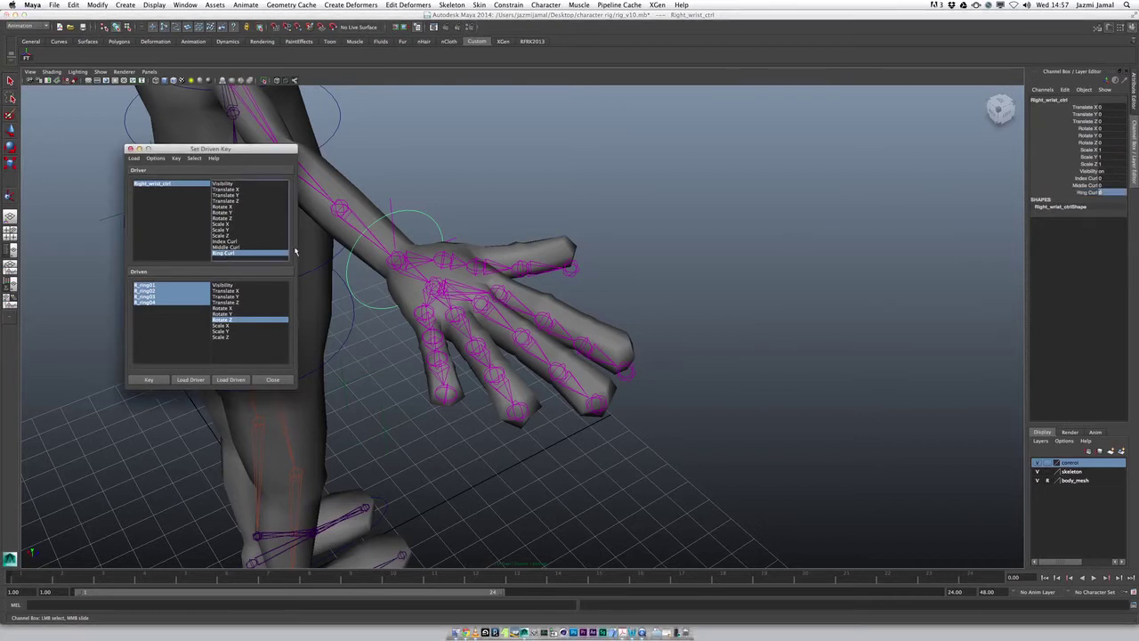
left_click(1104, 193)
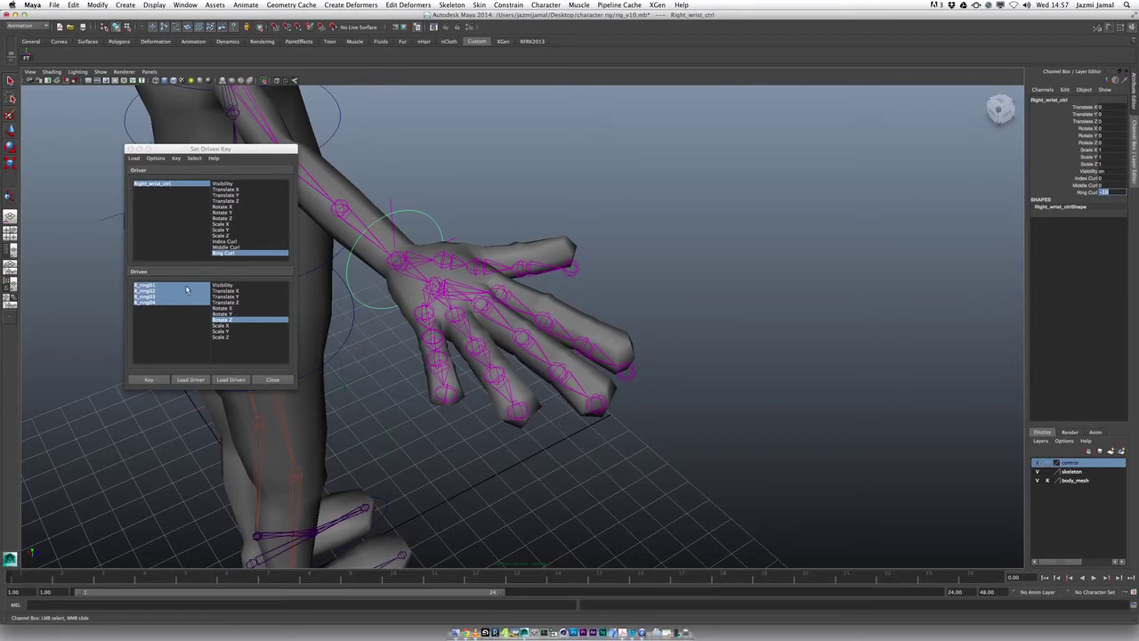
left_click_drag(185, 287, 210, 315)
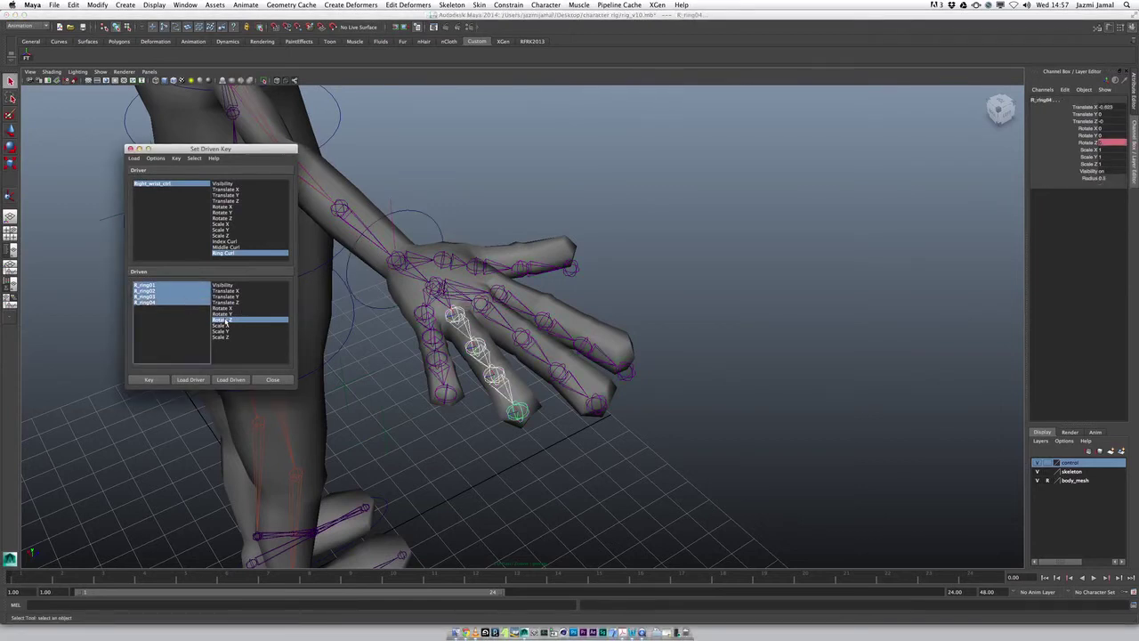
left_click(225, 320)
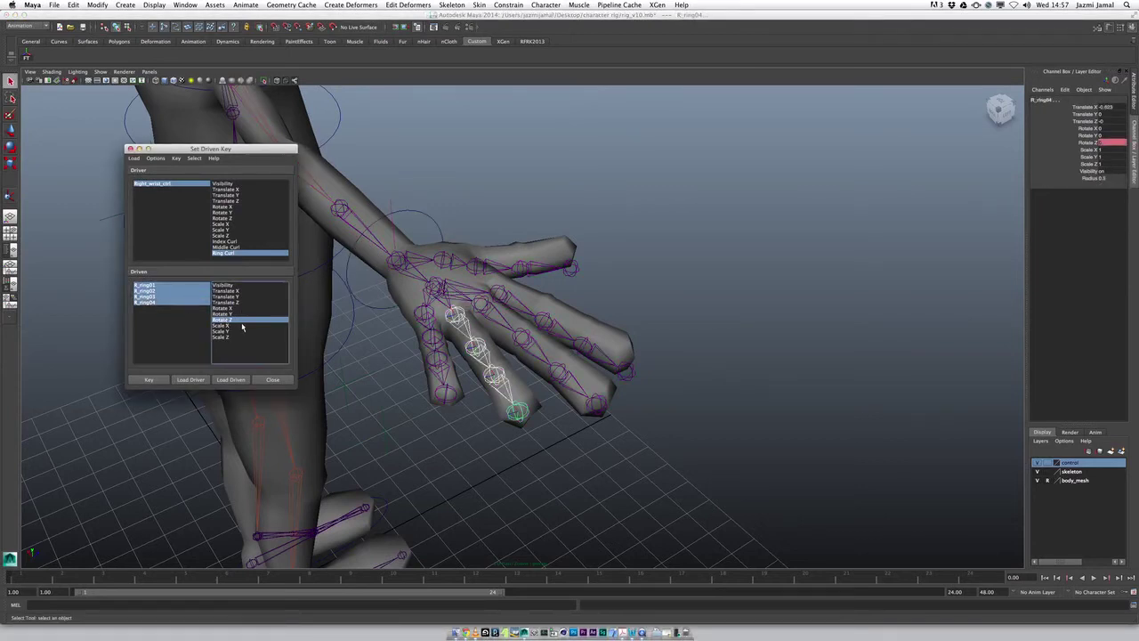
- Bend the ring finger backward by rotating all four ring joints on Z to about 21 degrees, checking it from both sides
left_click(1087, 143)
key("e")
left_click_drag(711, 265, 737, 259, "alt")
middle_click_drag(732, 260, 708, 251)
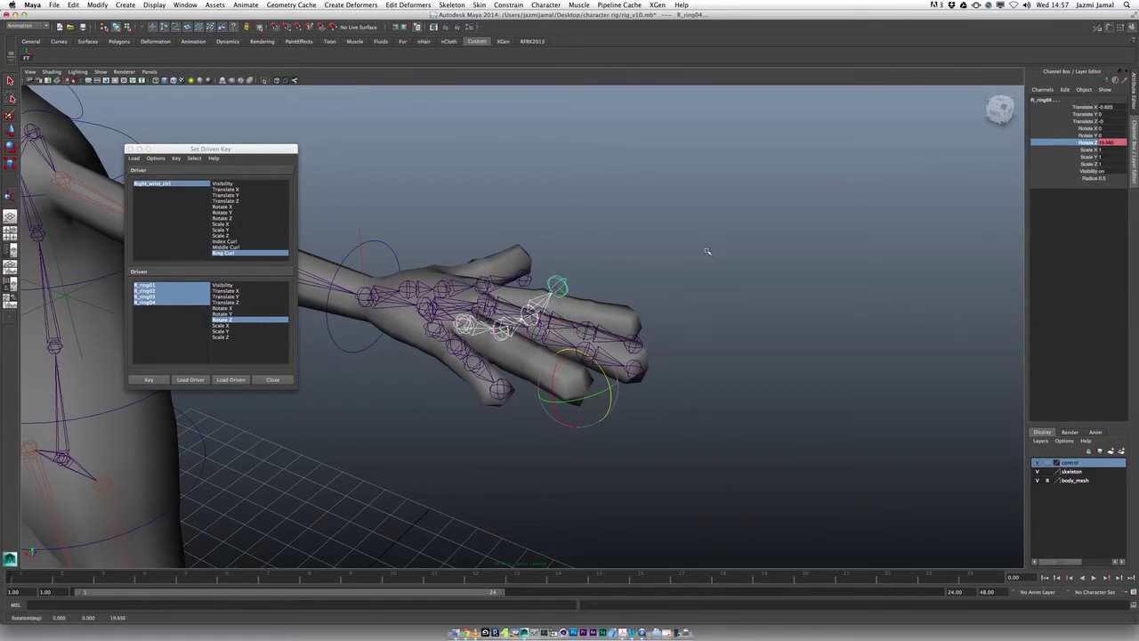
left_click_drag(713, 276, 584, 278, "alt")
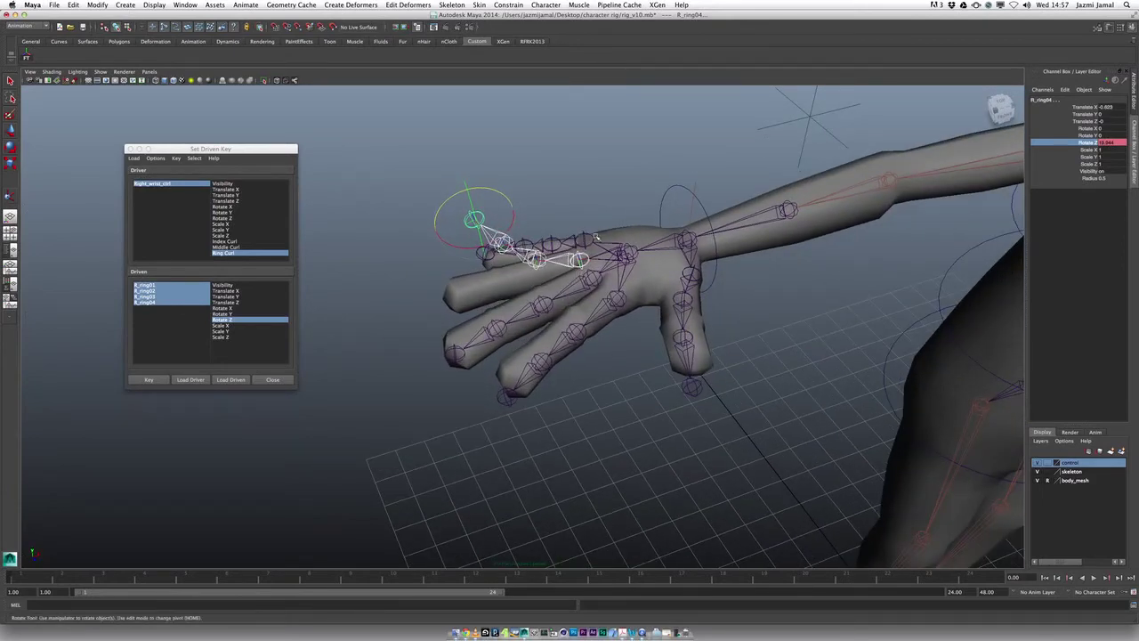
middle_click_drag(612, 208, 601, 213)
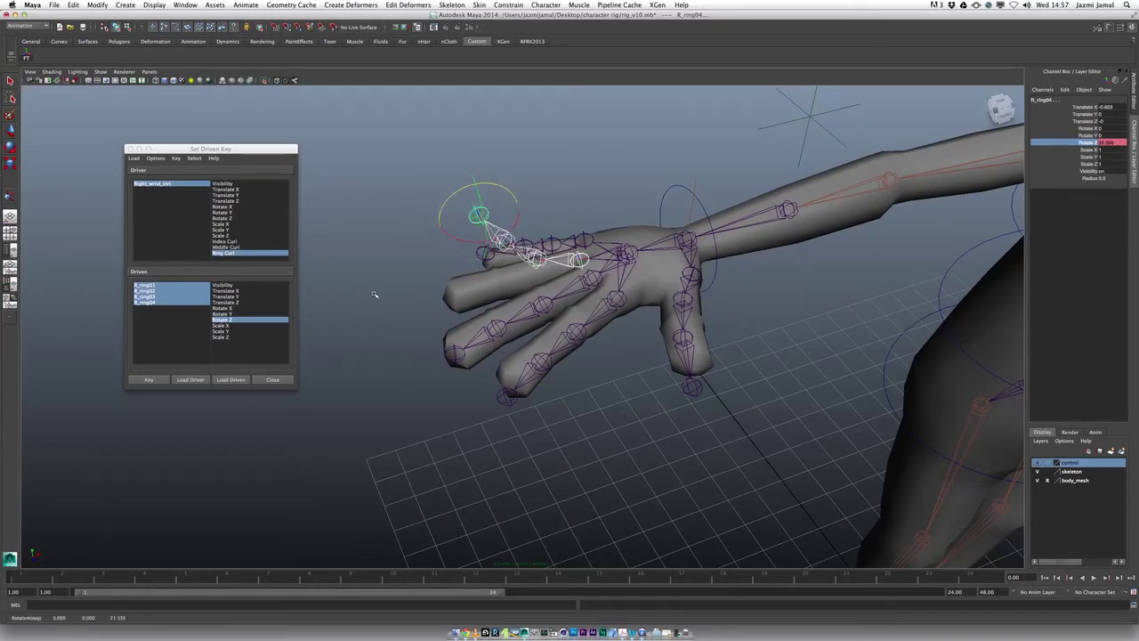
left_click_drag(374, 293, 379, 277, "alt")
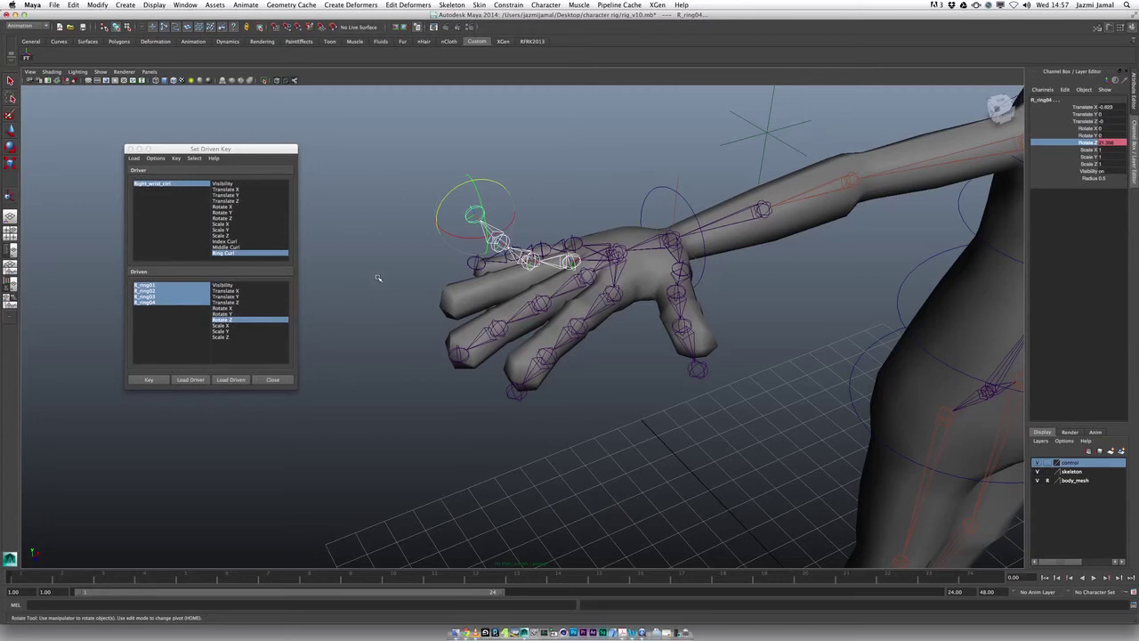
- Set a driven key linking the backward-bent Rotate Z pose of the four ring joints to Ring Curl at -10
left_click(189, 184)
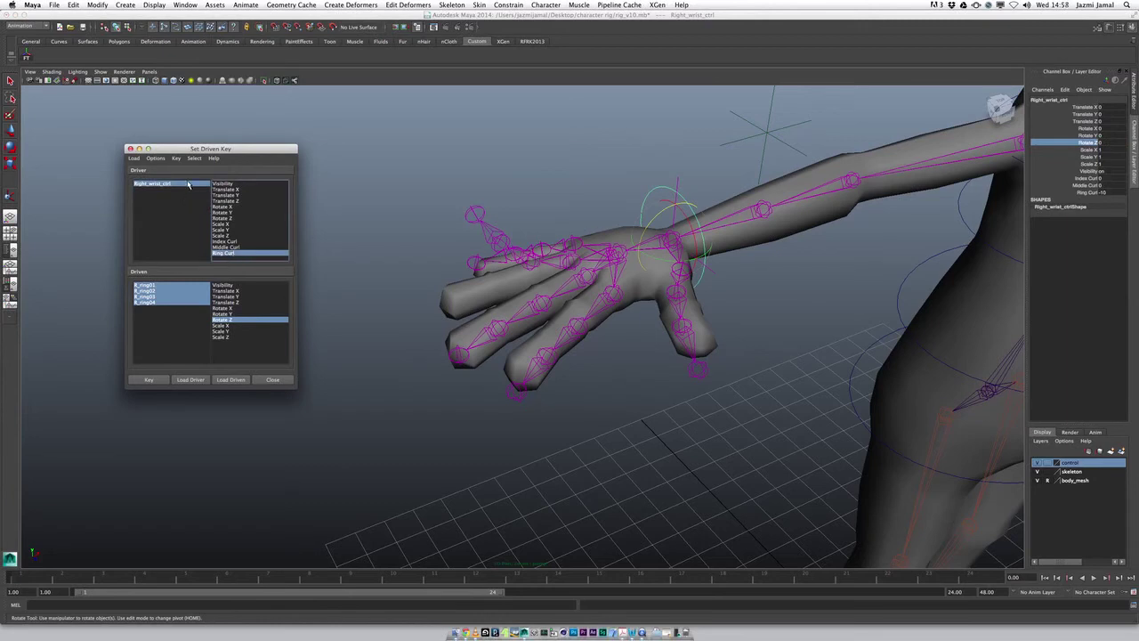
left_click(233, 254)
left_click_drag(193, 286, 190, 305)
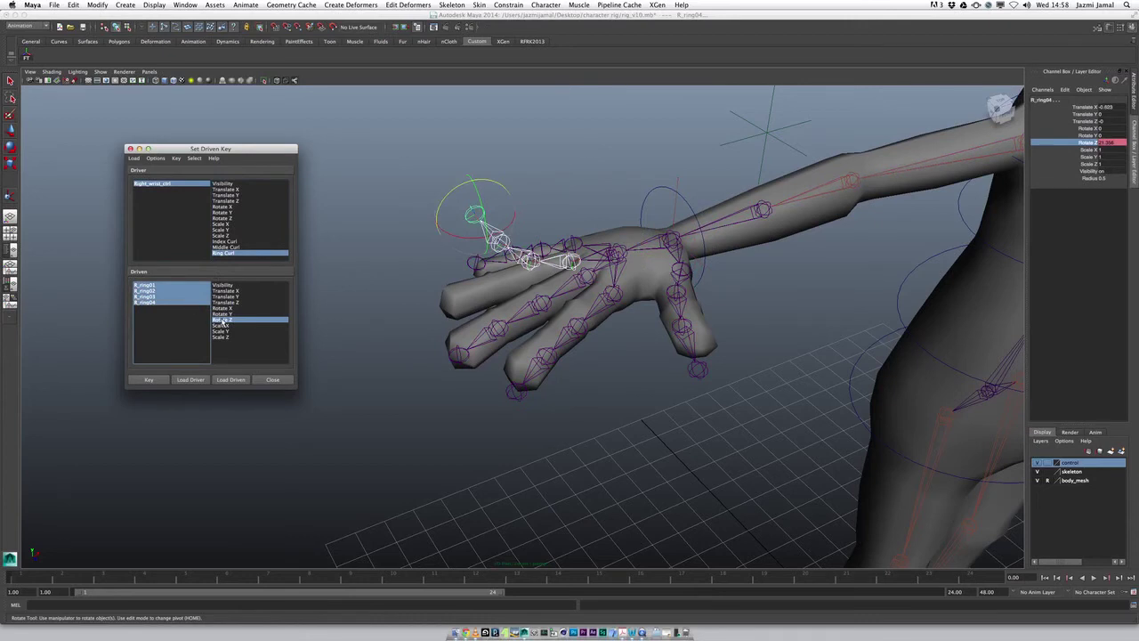
left_click(223, 322)
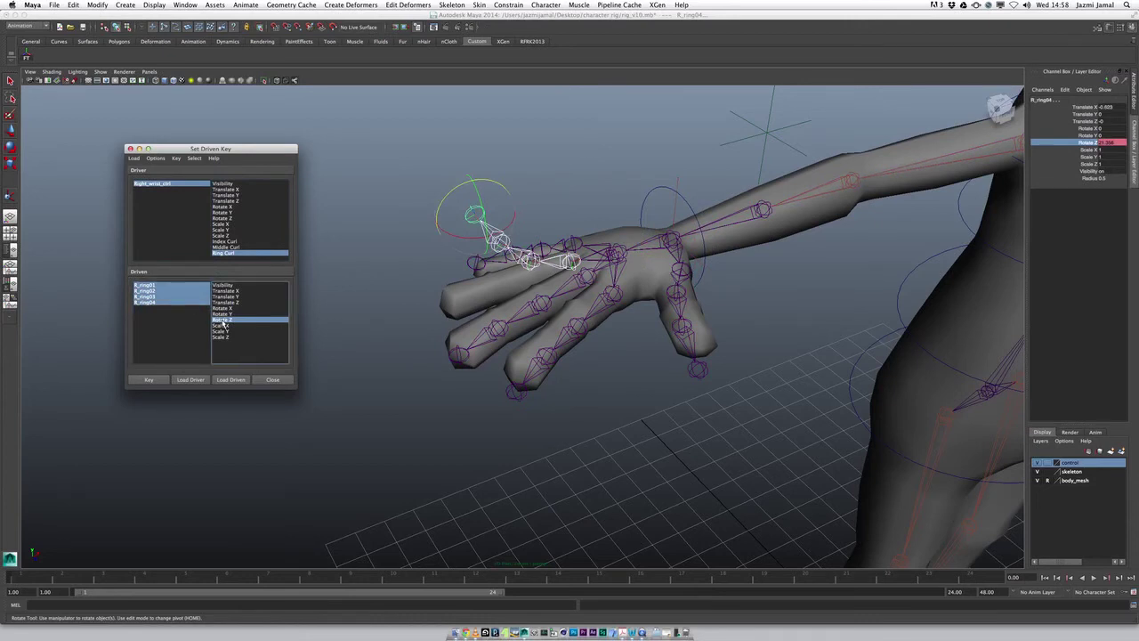
left_click(150, 380)
- Test the backward bend by scrubbing Ring Curl on the right wrist control, and close the Set Driven Key window
left_click(664, 189)
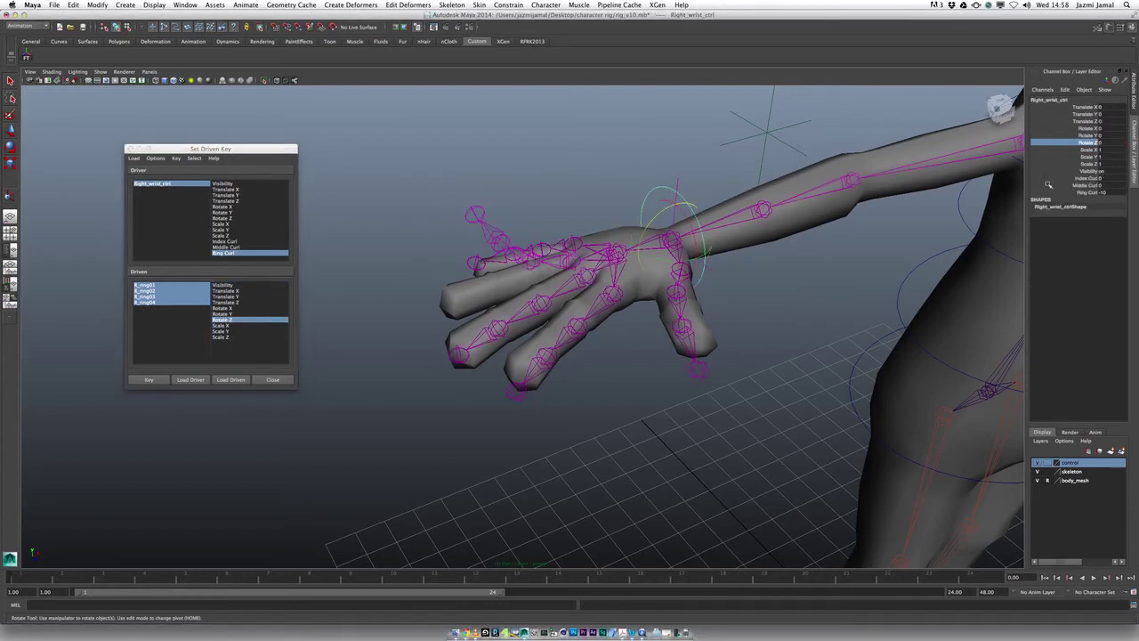
left_click(1086, 193)
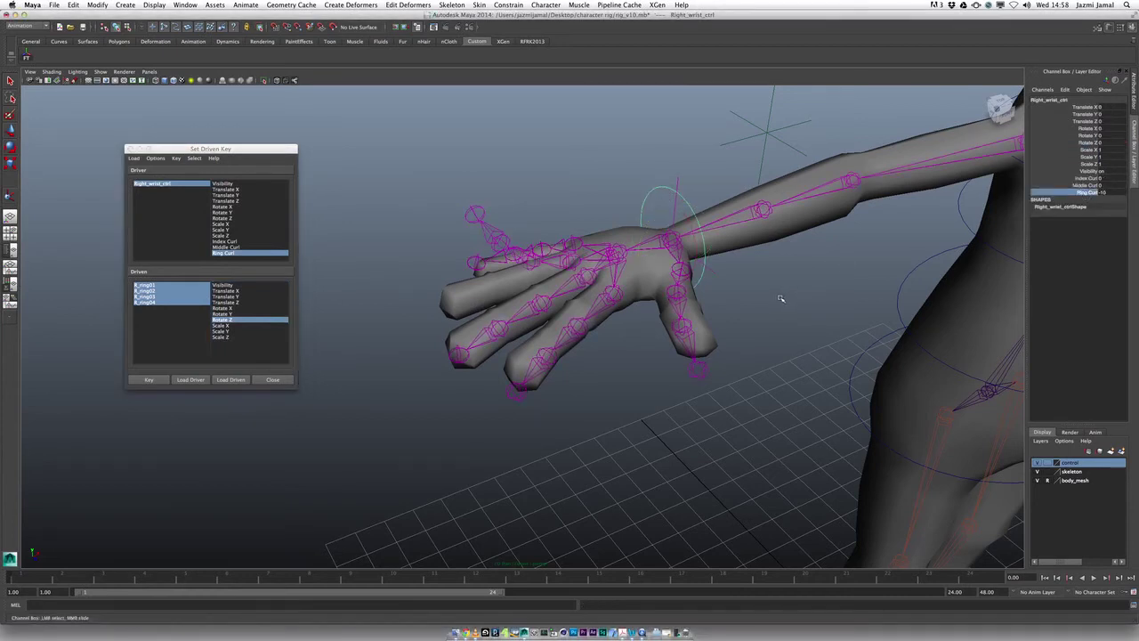
mouse_move(765, 298)
middle_mouse_down()
mouse_move(859, 296)
mouse_move(757, 299)
middle_mouse_up()
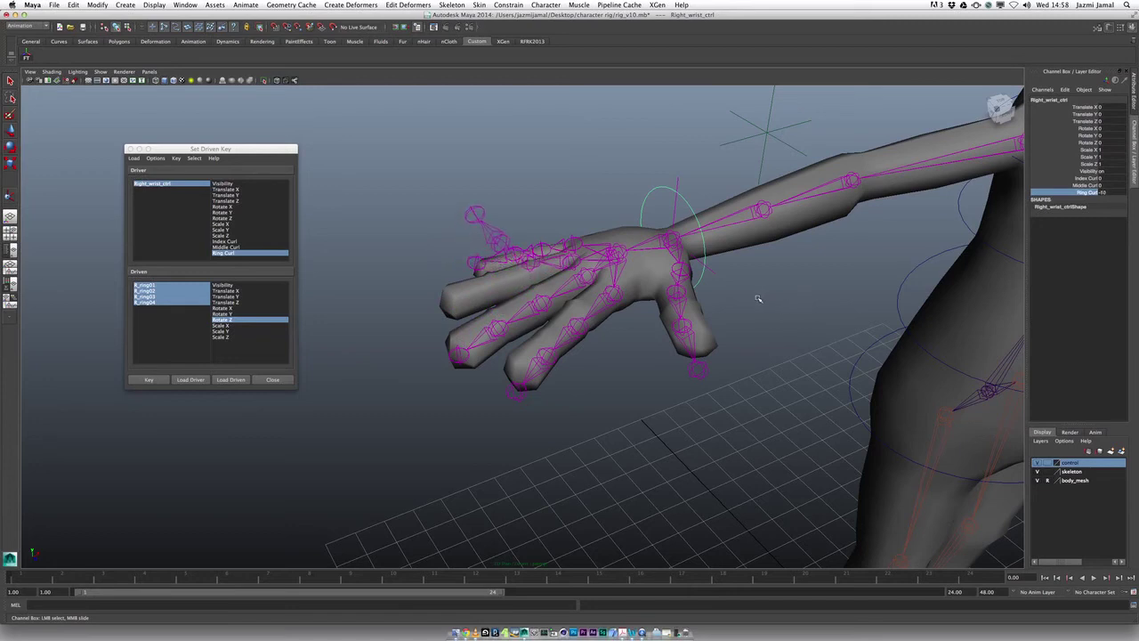
left_click(270, 379)
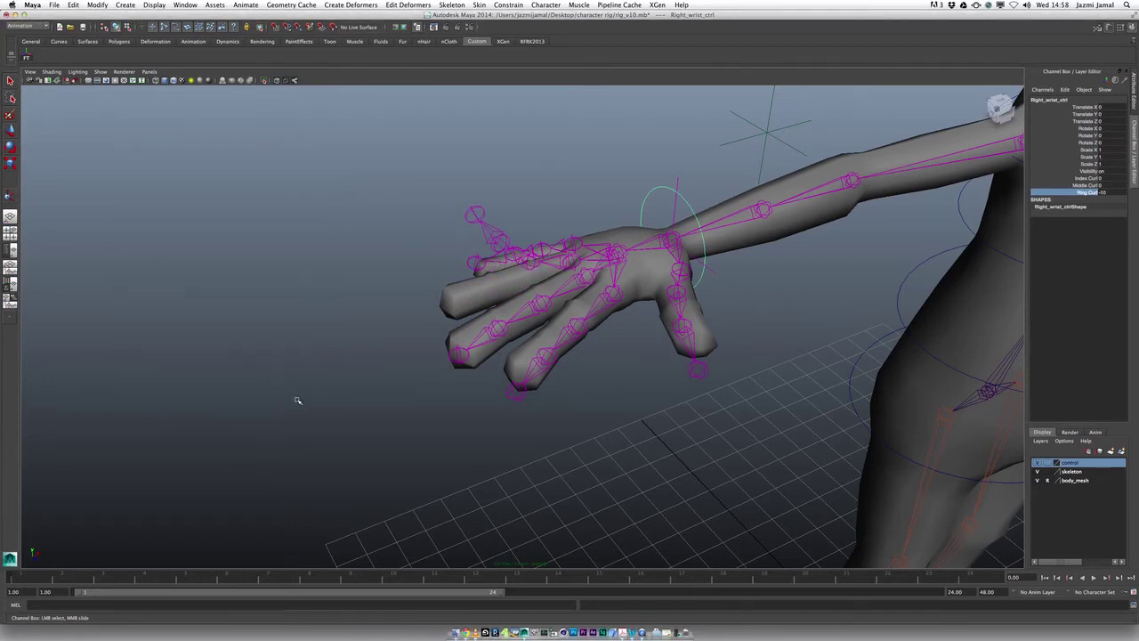
- Check the backward-bent ring finger from both sides of the hand and reset Ring Curl to 0
left_click_drag(614, 417, 752, 395, "alt")
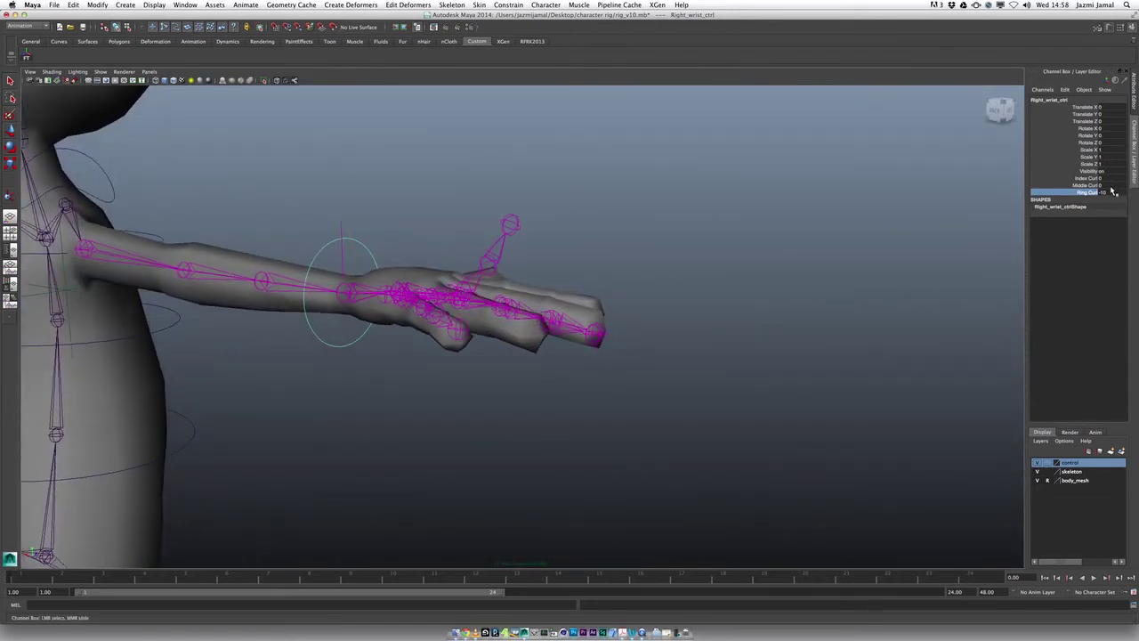
left_click_drag(639, 271, 521, 271, "alt")
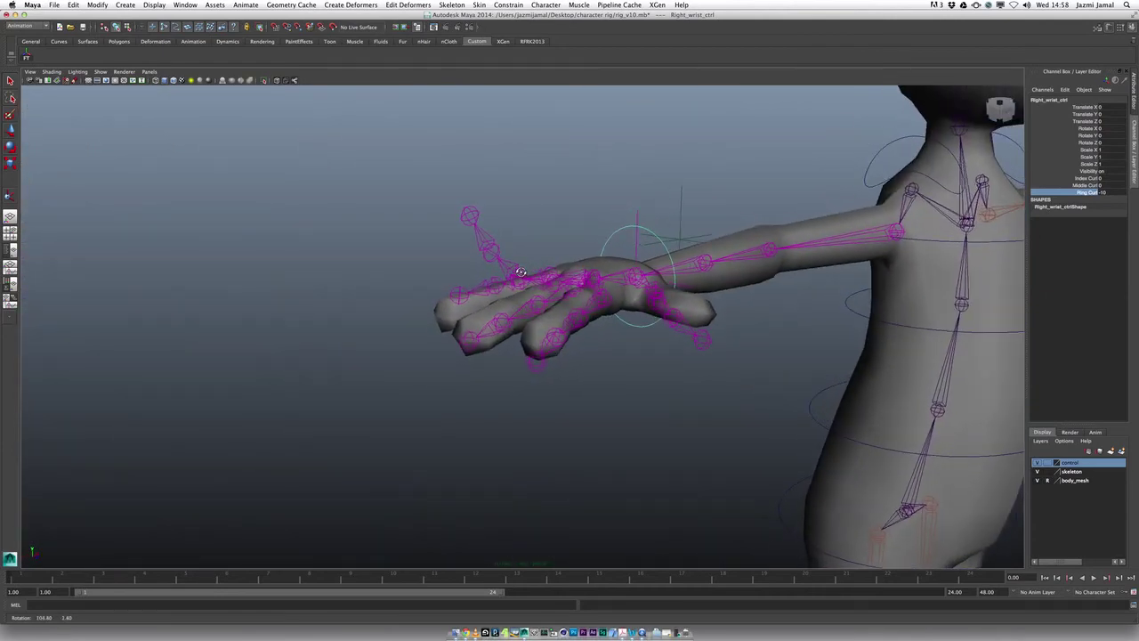
left_click(1106, 192)
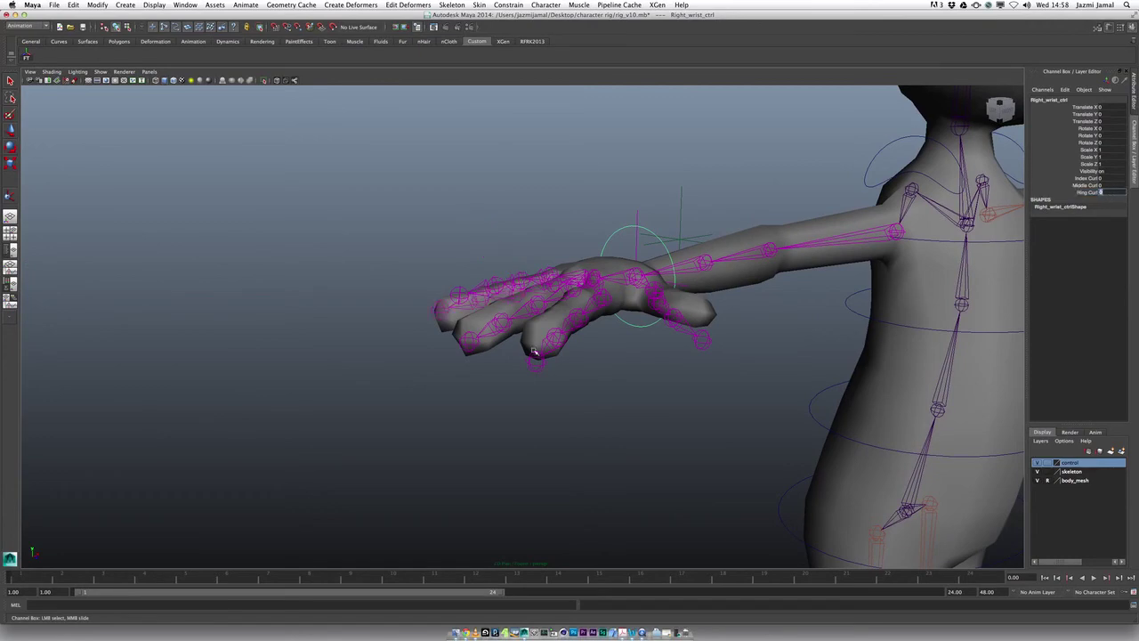
left_click_drag(501, 401, 617, 417, "alt")
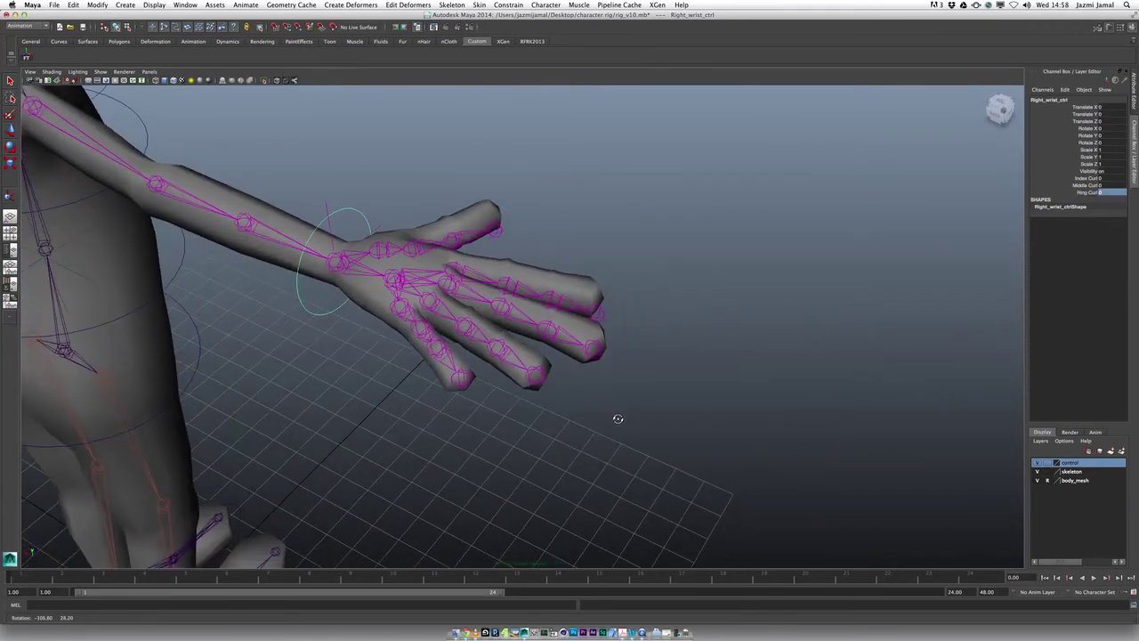
- Set Ring Curl to 10 and inspect the fully curled ring finger from the side
left_click(1110, 193)
type("10")
key("Return")
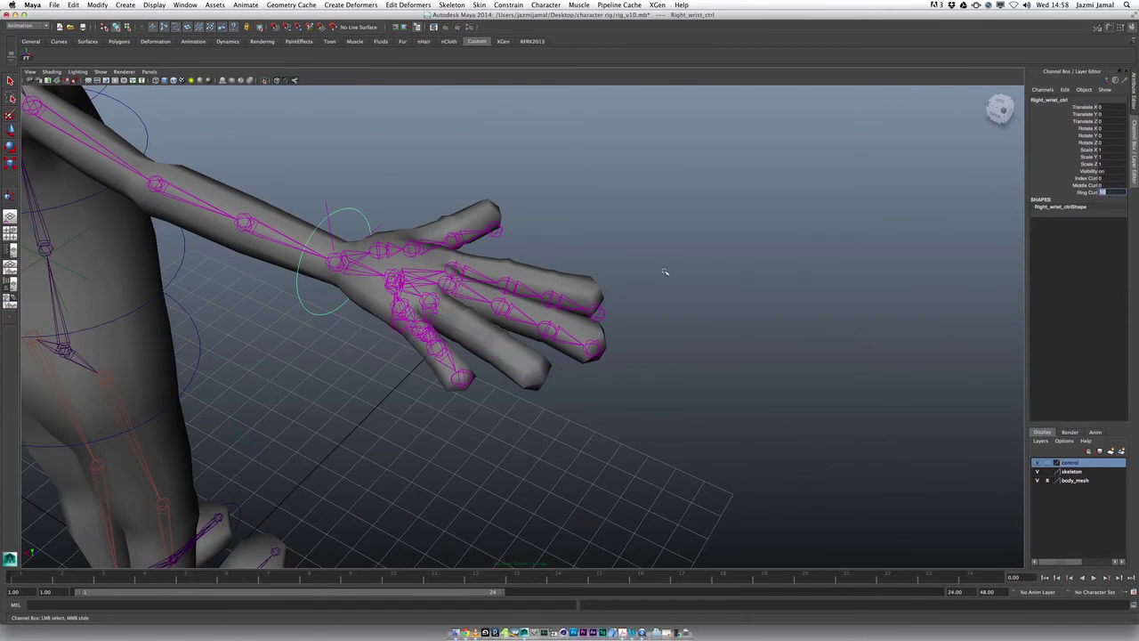
left_click_drag(661, 272, 614, 284, "alt")
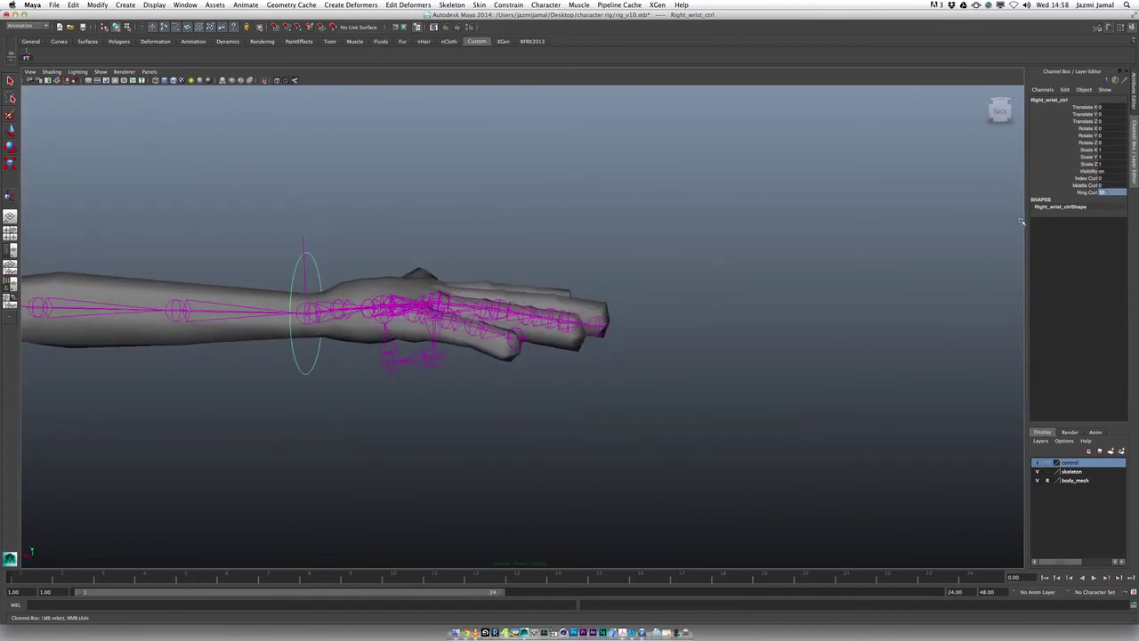
- Scrub Ring Curl down to uncurl the ring finger and return the attribute to 0
left_click(1093, 193)
middle_click_drag(860, 250, 819, 253)
double_click(1102, 192)
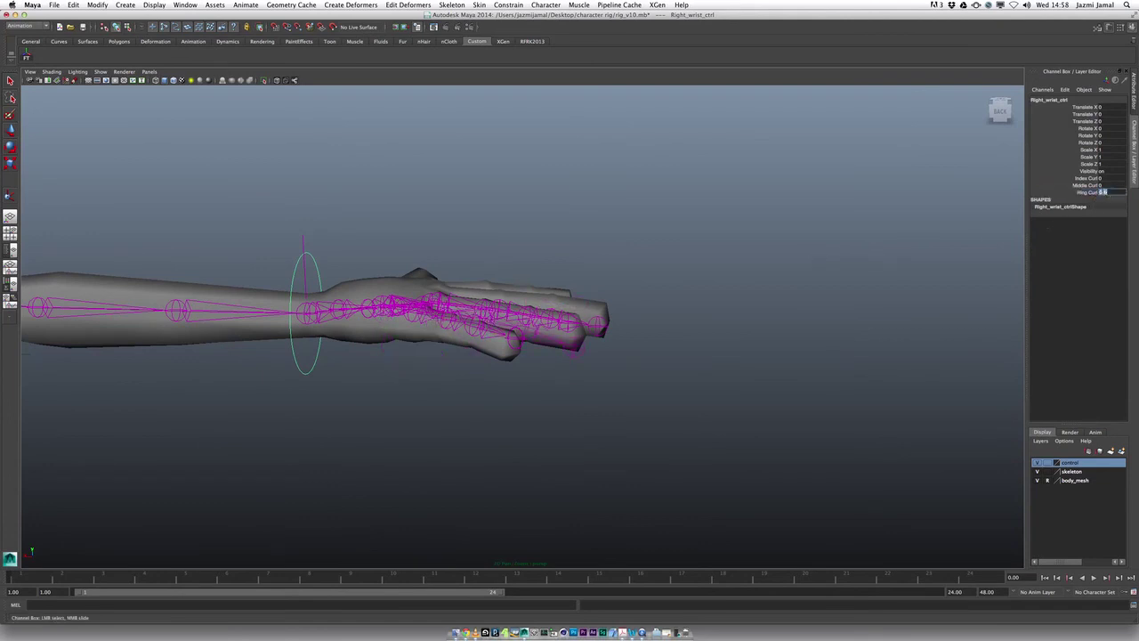
type("5")
key("Return")
left_click_drag(670, 298, 604, 298, "alt")
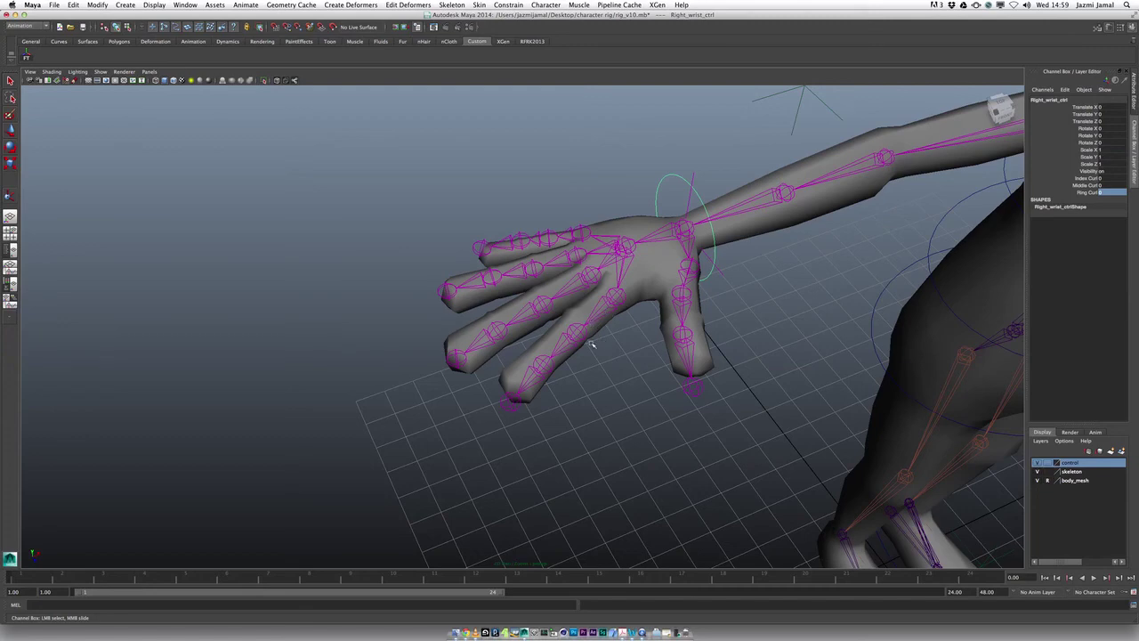
- Select the four right ring finger joints together and activate the Rotate tool
left_click_drag(584, 347, 615, 344, "alt")
key("q")
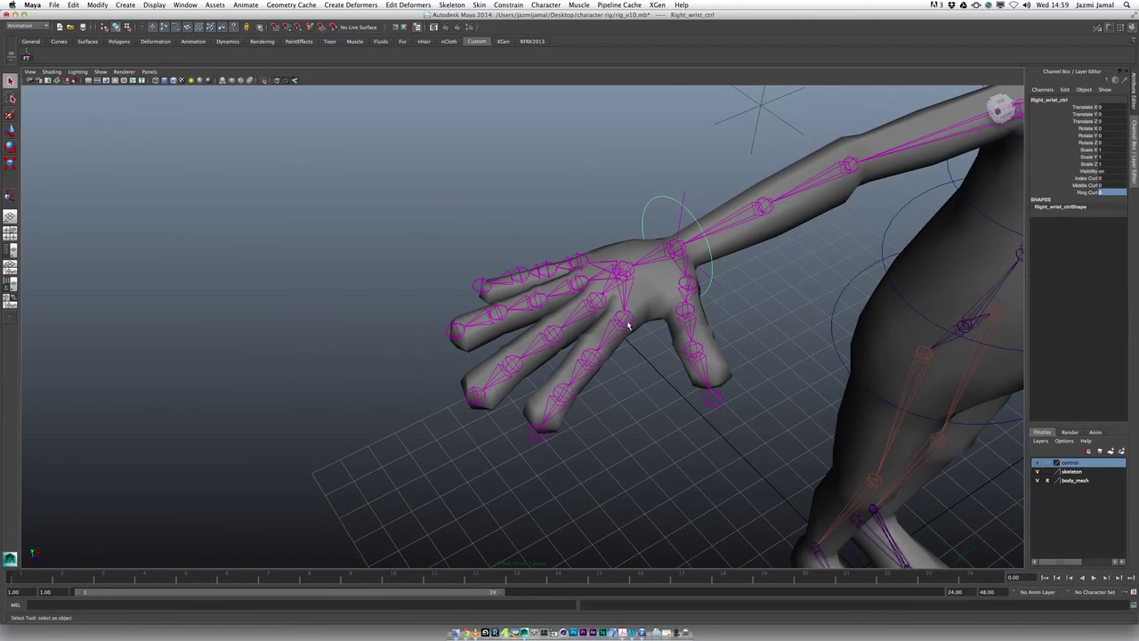
left_click(625, 319)
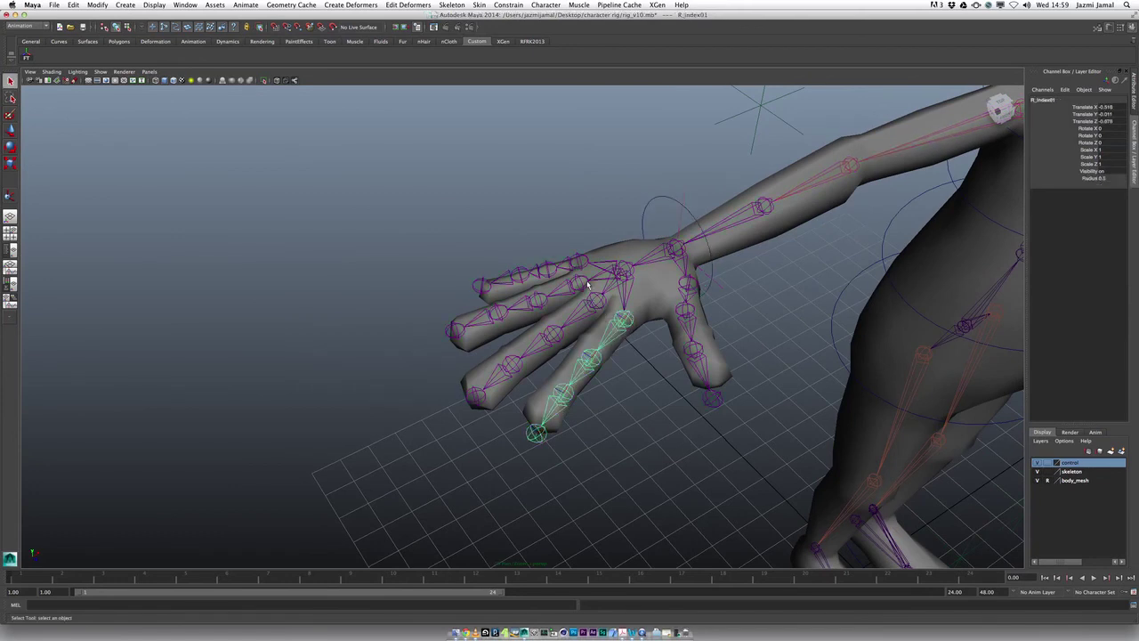
left_click(562, 301)
left_click(548, 298)
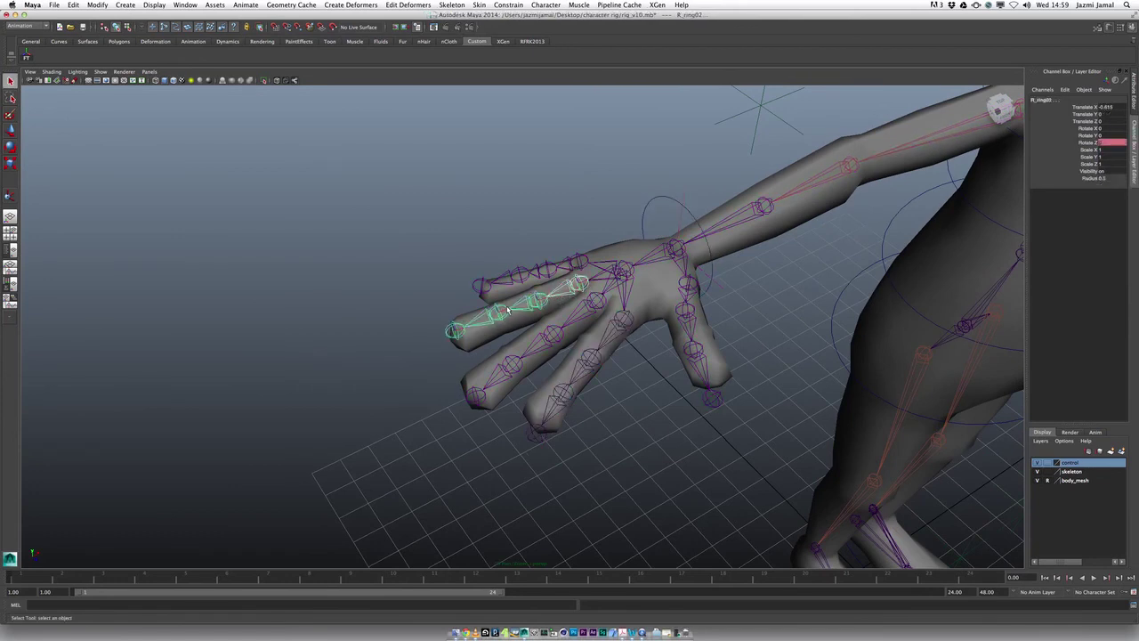
left_click(504, 311)
left_click(462, 329)
left_click_drag(522, 332, 553, 334, "alt")
key("e")
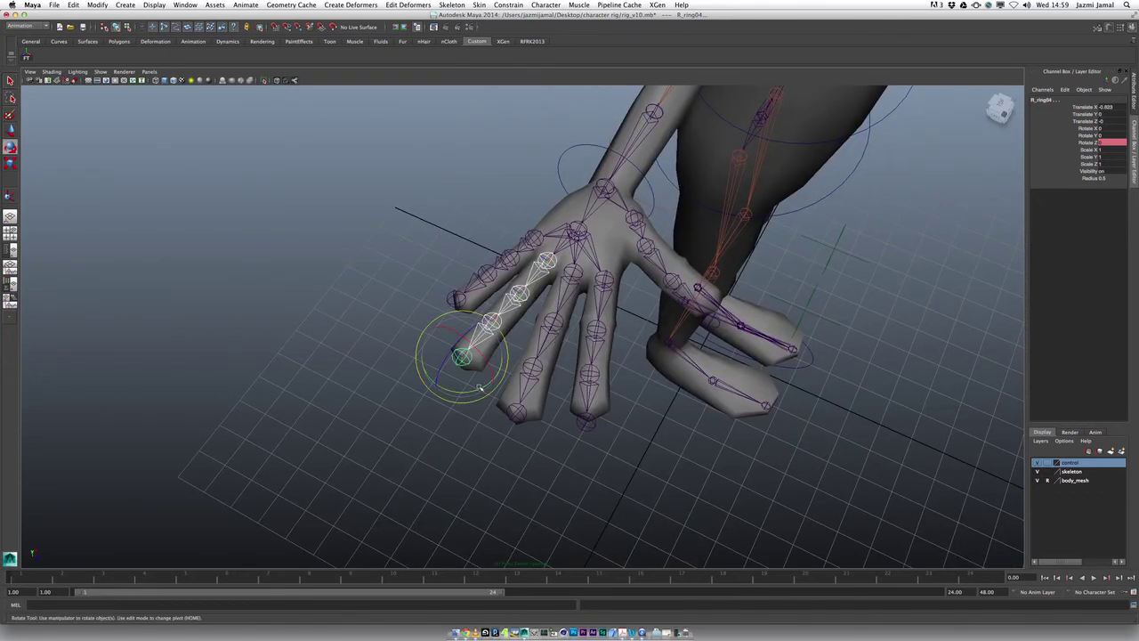
- Try rotating the ring joints on Y and on X, undoing each rotation
left_click_drag(476, 393, 467, 385)
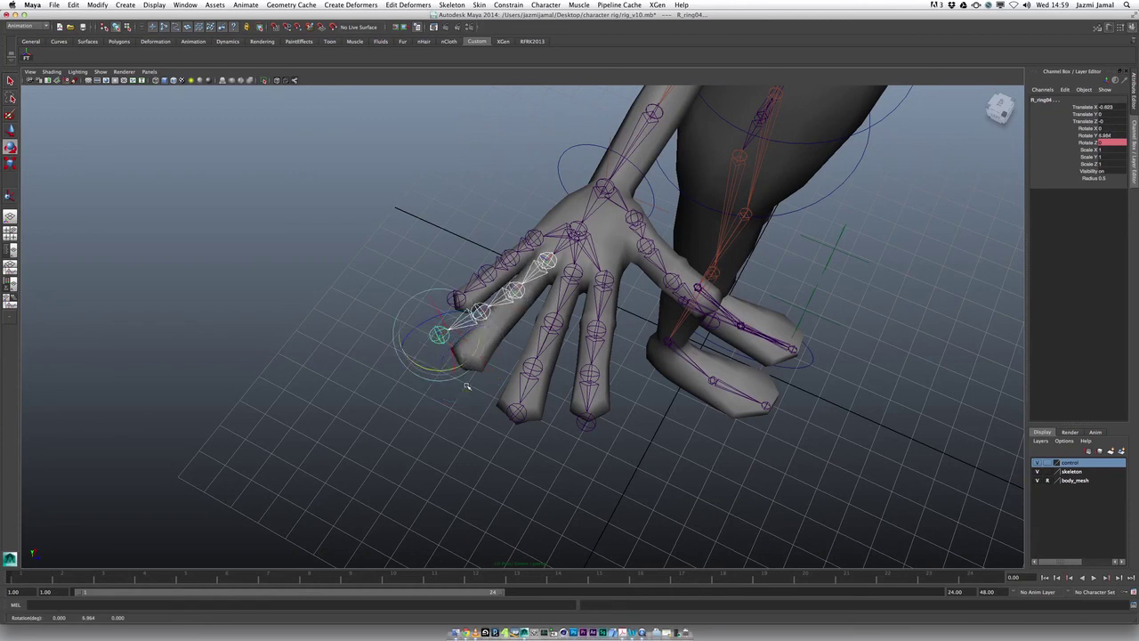
key("ctrl+z")
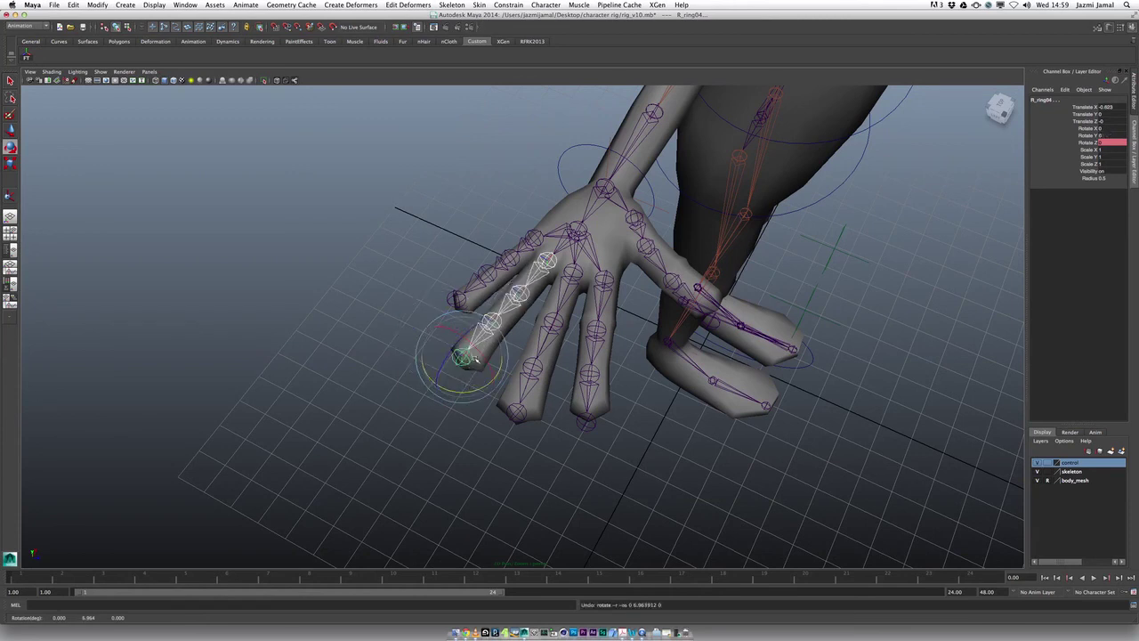
left_click(479, 353)
left_click_drag(478, 353, 475, 348)
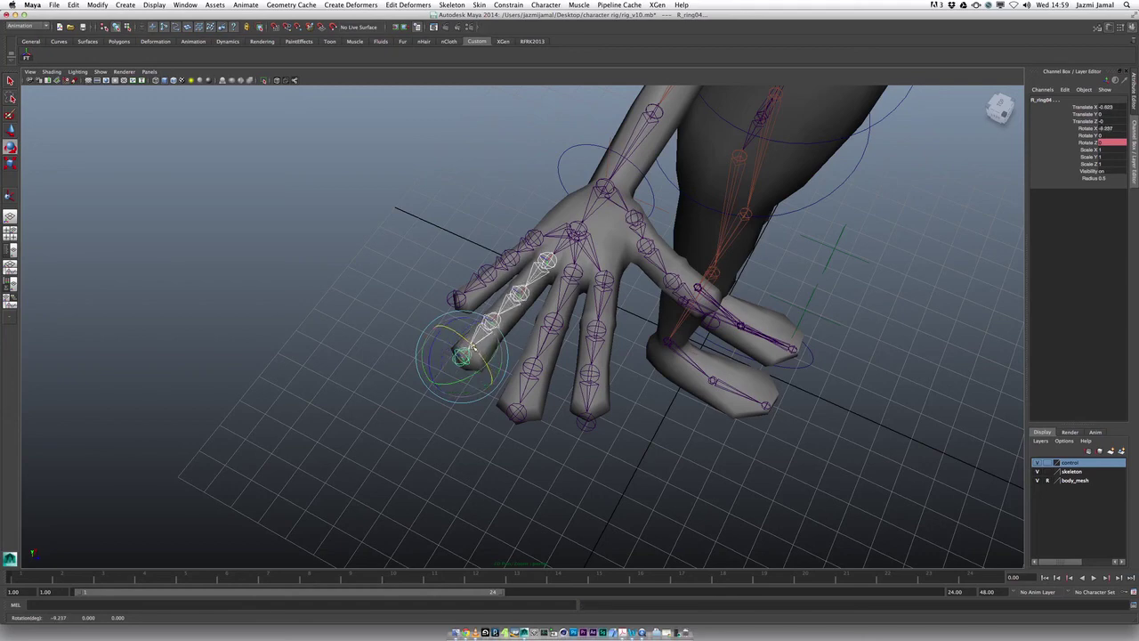
key("ctrl+z")
left_click_drag(553, 418, 596, 425, "alt")
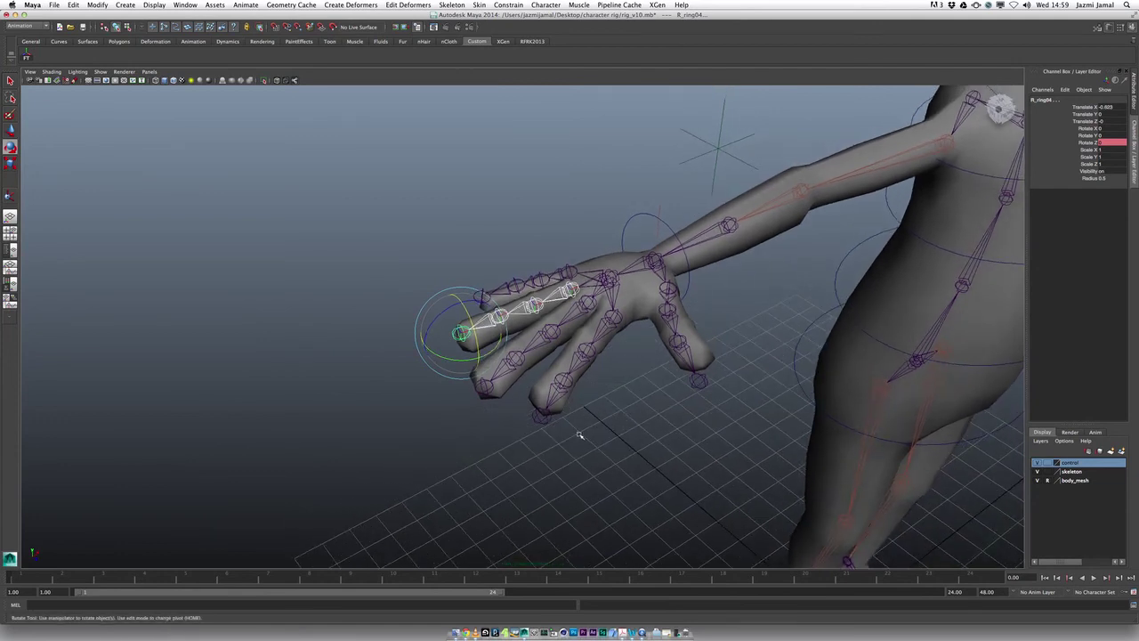
- Review the right wrist control's finger attributes and the hand from several angles, and clear the selection
left_click(644, 215)
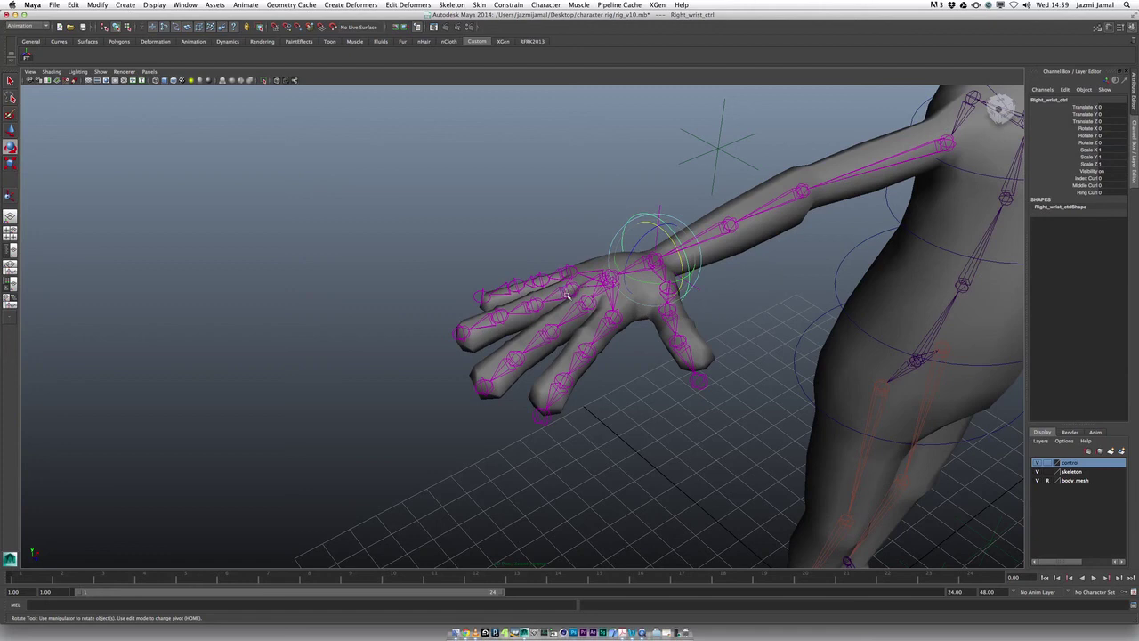
left_click_drag(563, 326, 548, 332, "alt")
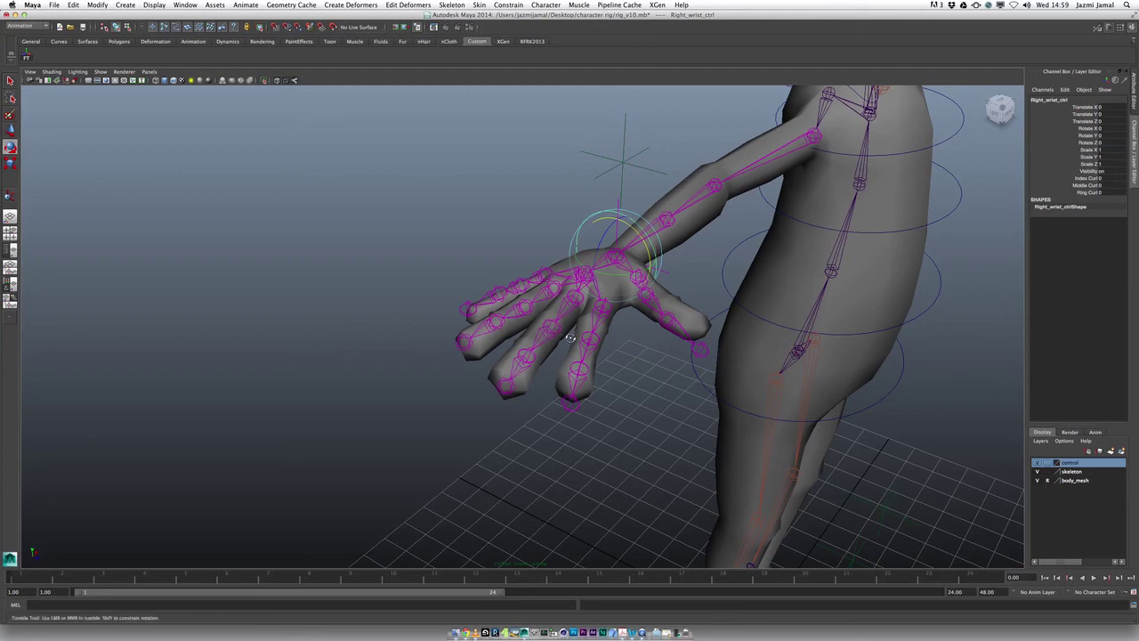
left_click_drag(560, 326, 573, 337, "alt")
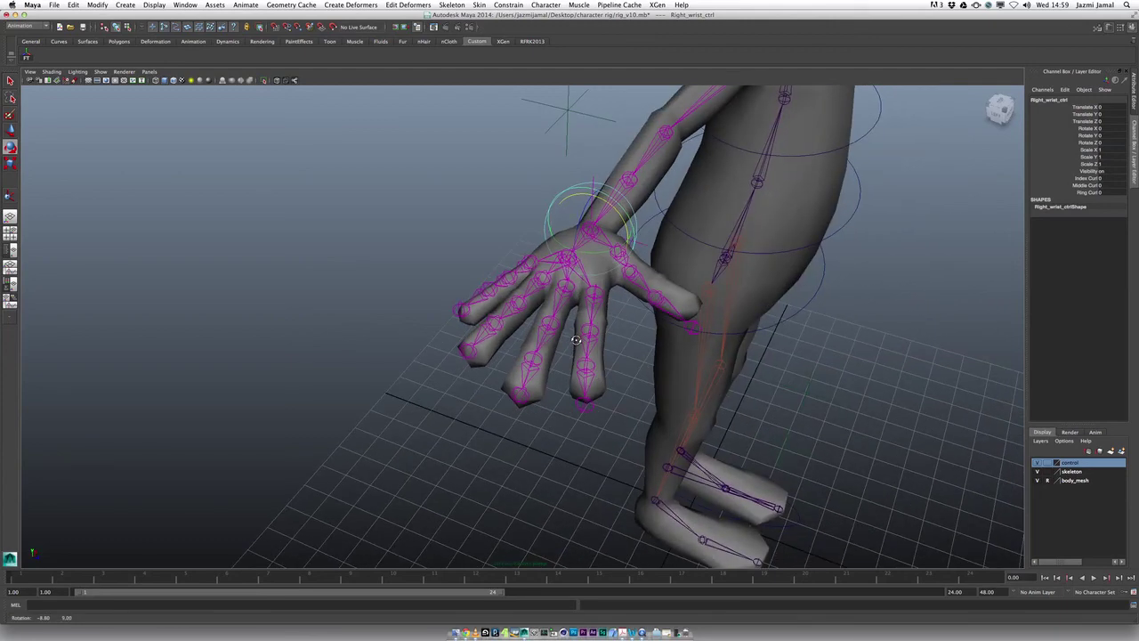
left_click(633, 352)
left_click_drag(623, 354, 584, 345, "alt")
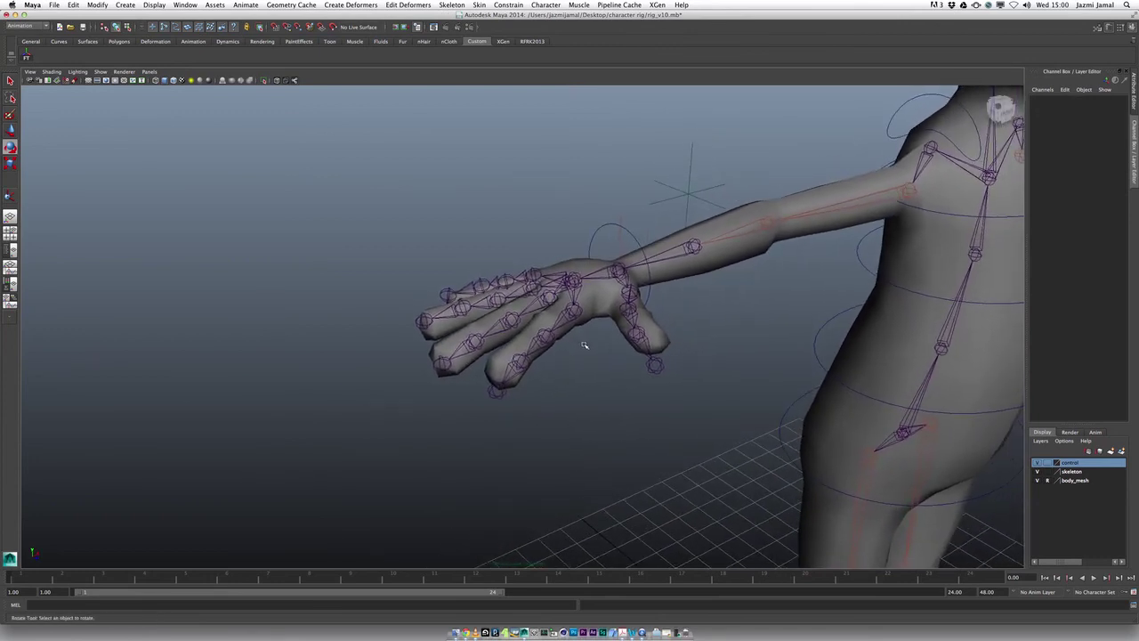
left_click(660, 633)
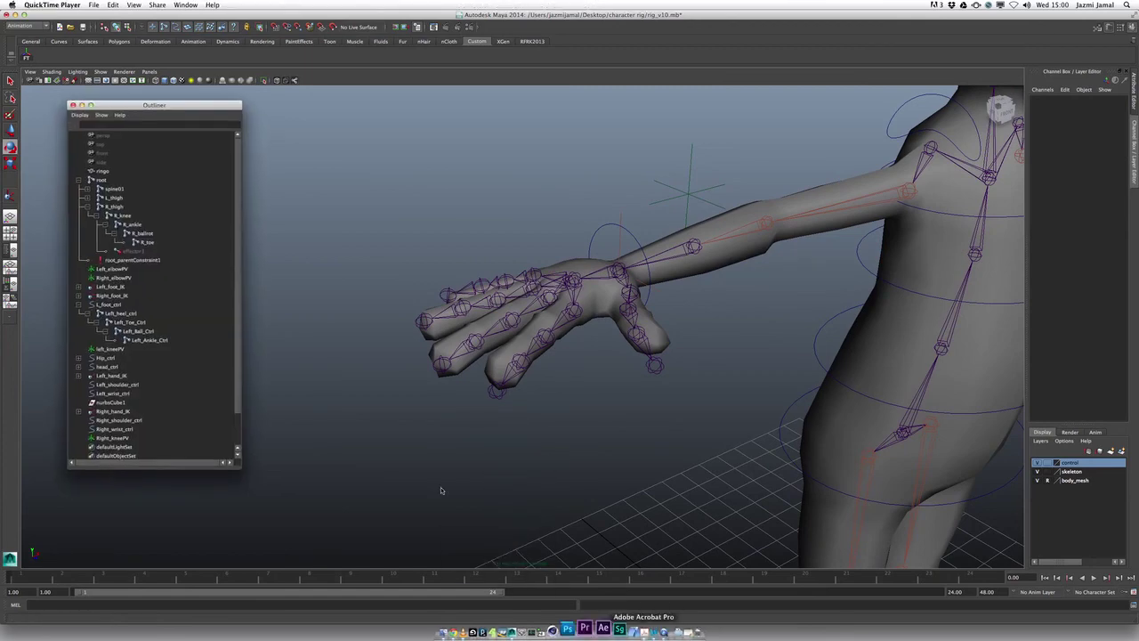